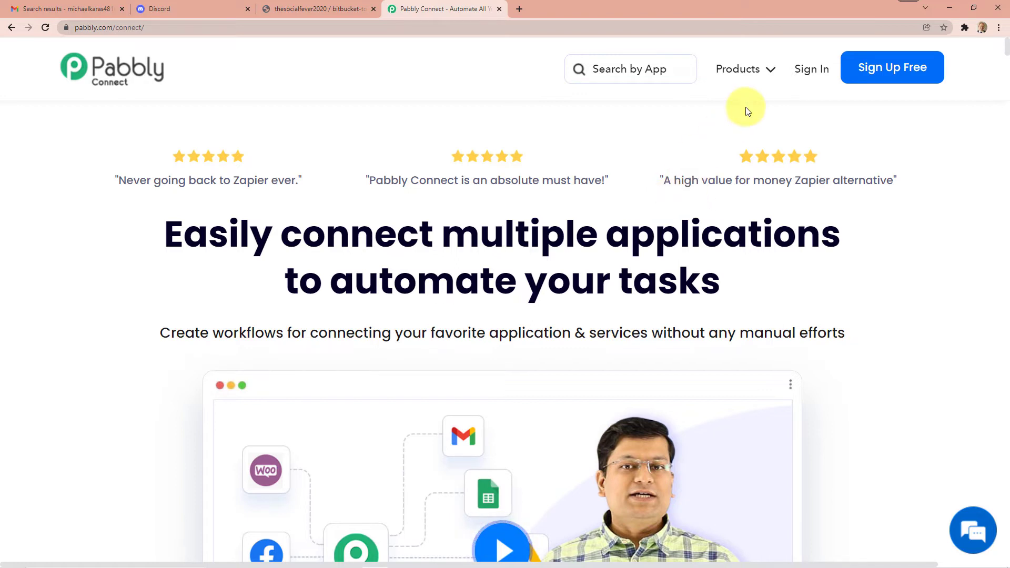
Sign in to the Pabbly account and launch Pabbly Connect from the All Apps page.
{"action": "left_click", "coordinate": [802, 69]}
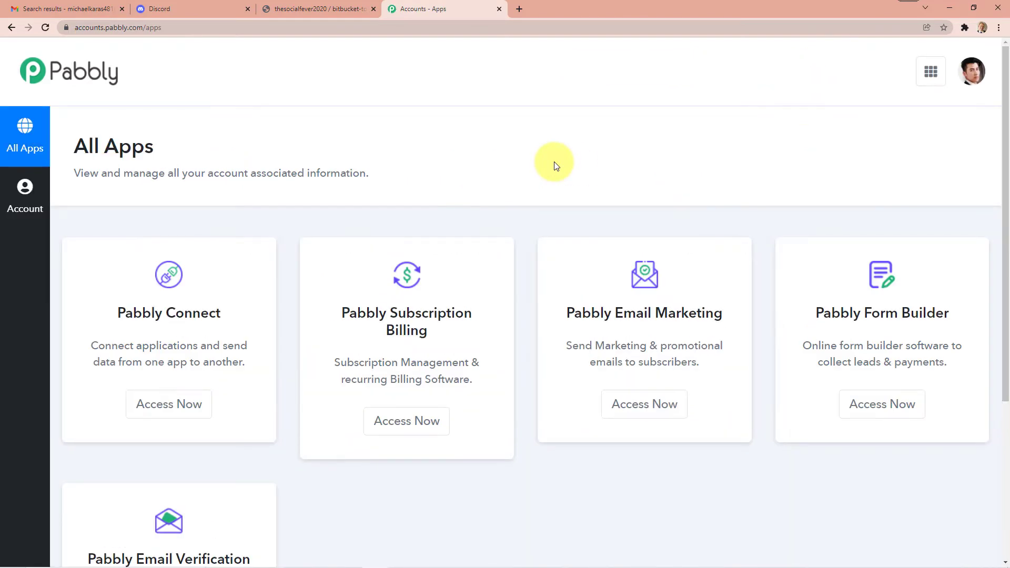
{"action": "scroll", "coordinate": [468, 421], "scroll_direction": "down", "scroll_amount": 4}
{"action": "scroll", "coordinate": [210, 462], "scroll_direction": "up", "scroll_amount": 3}
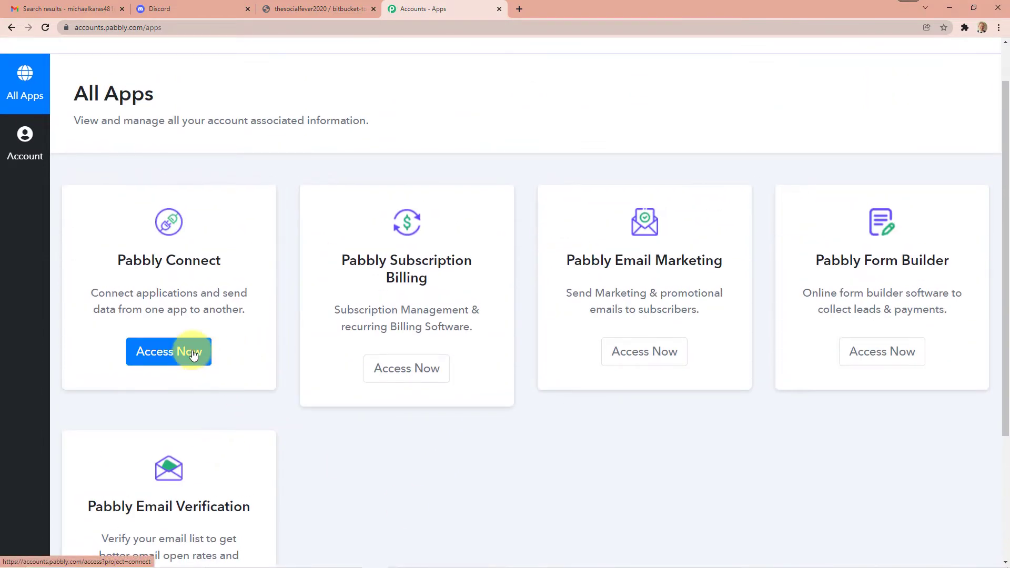
{"action": "left_click", "coordinate": [193, 355]}
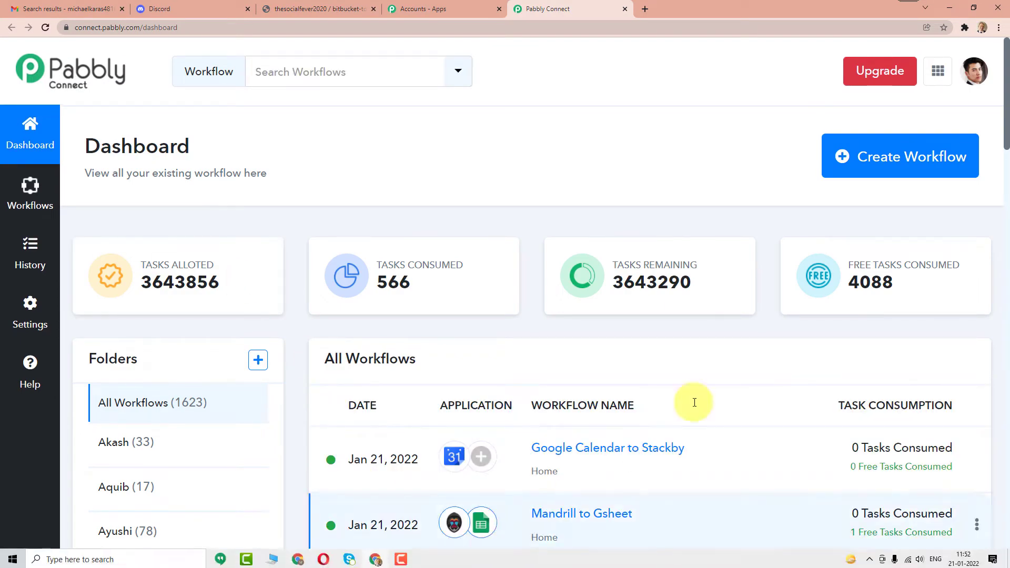
Create a new workflow named 'Bitbucket to Discord Integration'.
{"action": "left_click", "coordinate": [871, 160]}
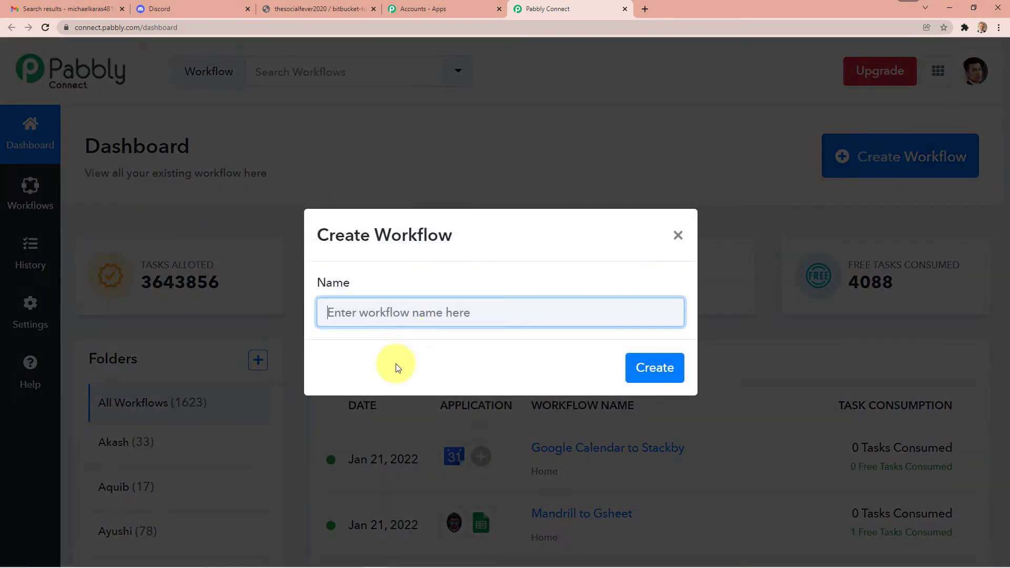
{"action": "left_click", "coordinate": [387, 318]}
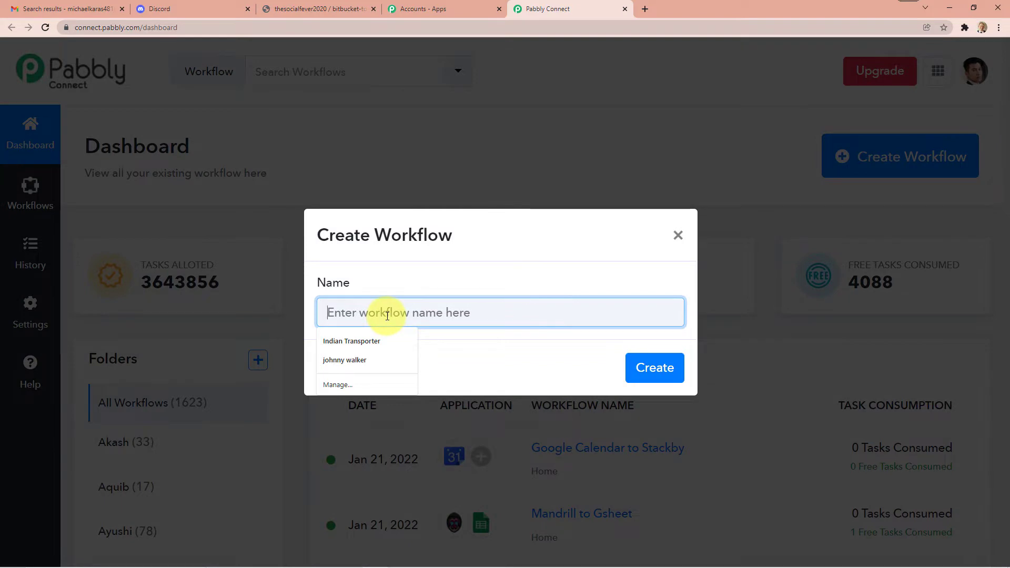
{"action": "type", "text": "B"}
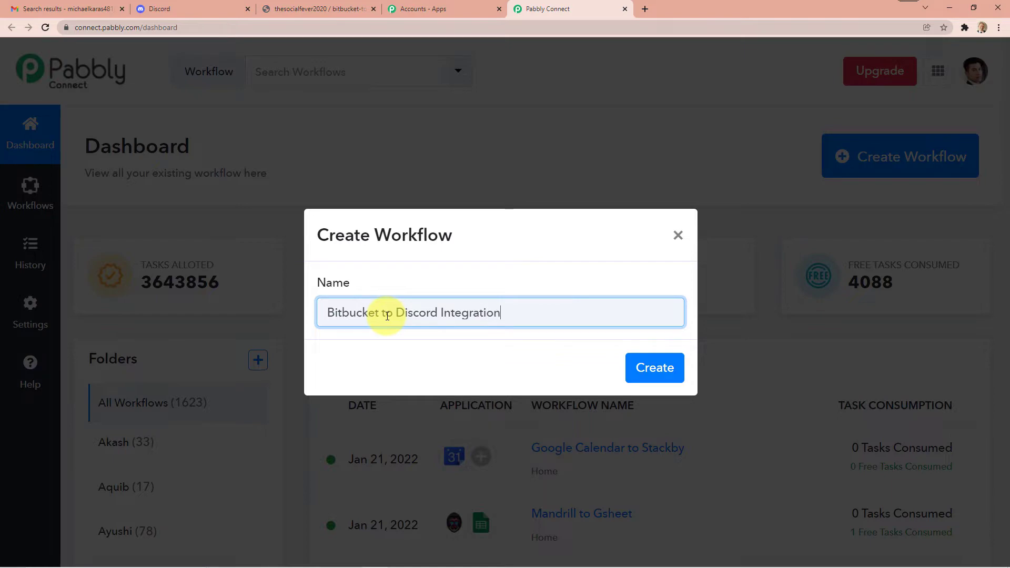
{"action": "left_click", "coordinate": [648, 371]}
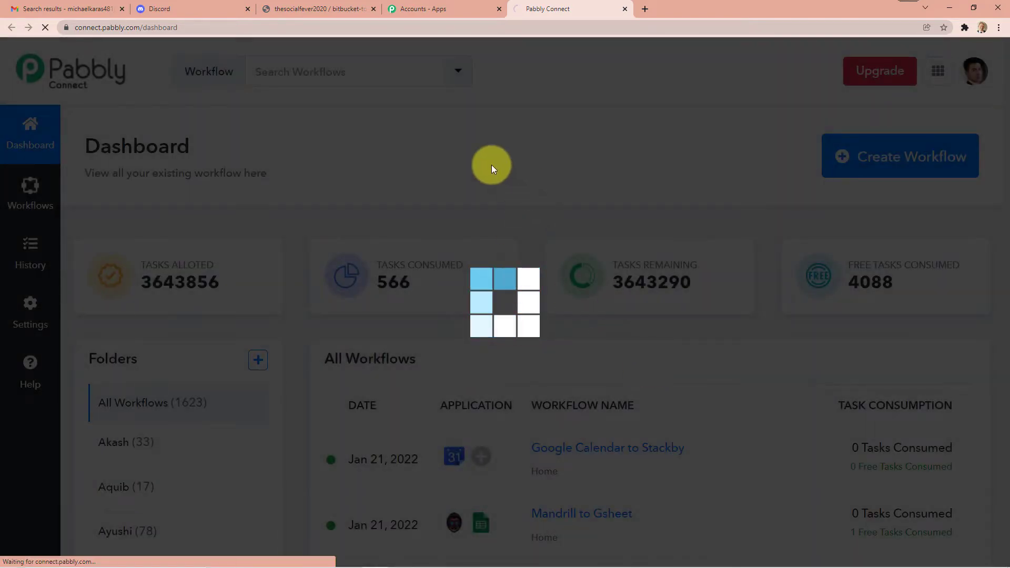
{"action": "scroll", "coordinate": [413, 229], "scroll_direction": "down", "scroll_amount": 3}
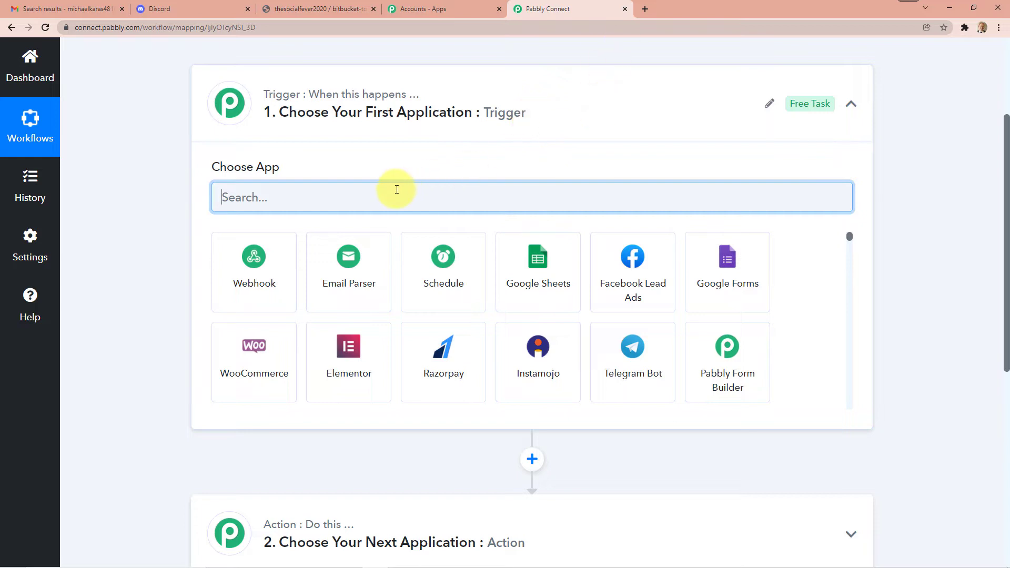
Set the trigger app to Bitbucket with the New Issue trigger event.
{"action": "type", "text": "itbucket"}
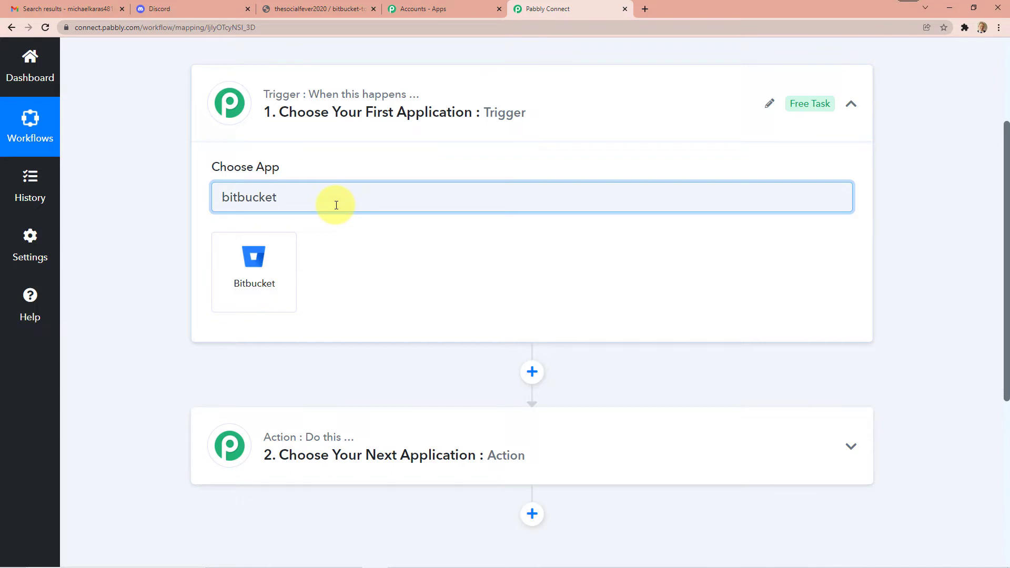
{"action": "left_click", "coordinate": [274, 258]}
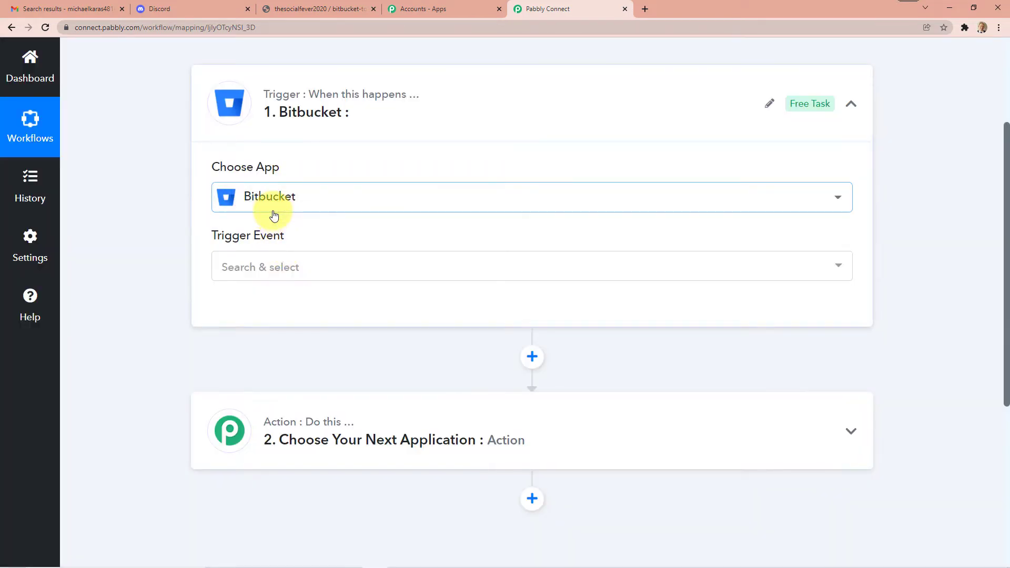
{"action": "left_click", "coordinate": [315, 266]}
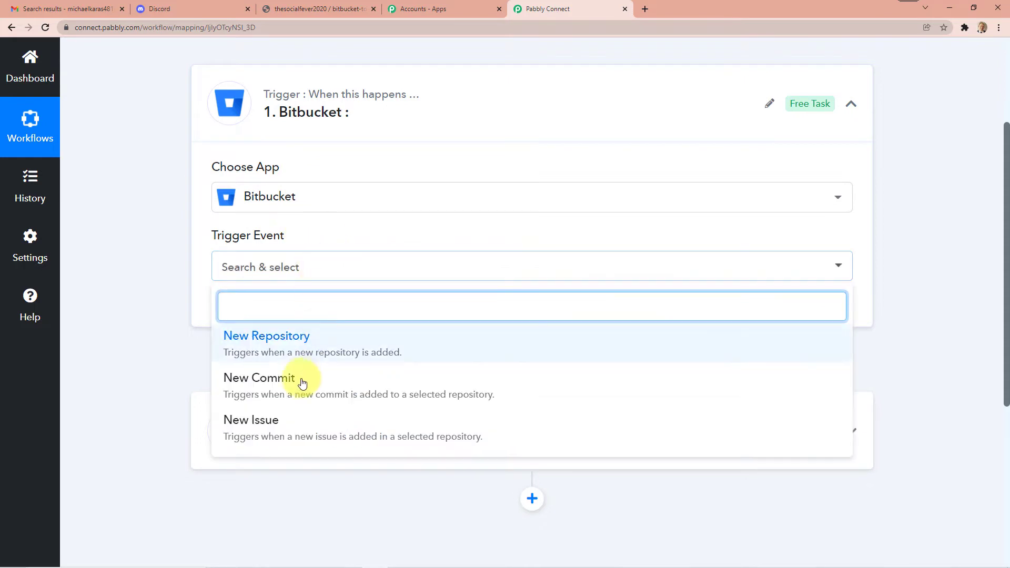
{"action": "left_click", "coordinate": [284, 440]}
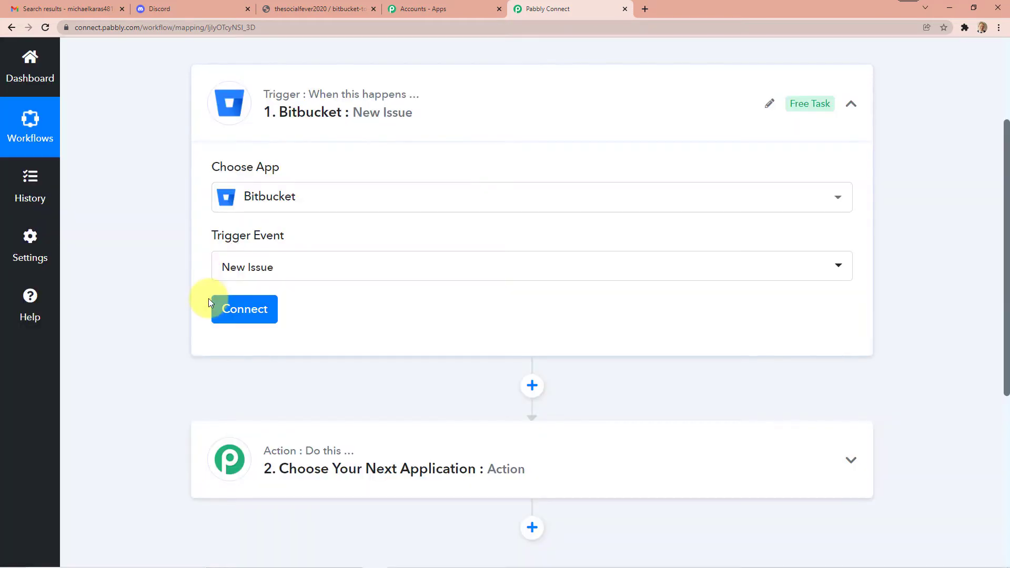
Delete the existing Bitbucket connection from the trigger's connection options.
{"action": "left_click", "coordinate": [249, 309]}
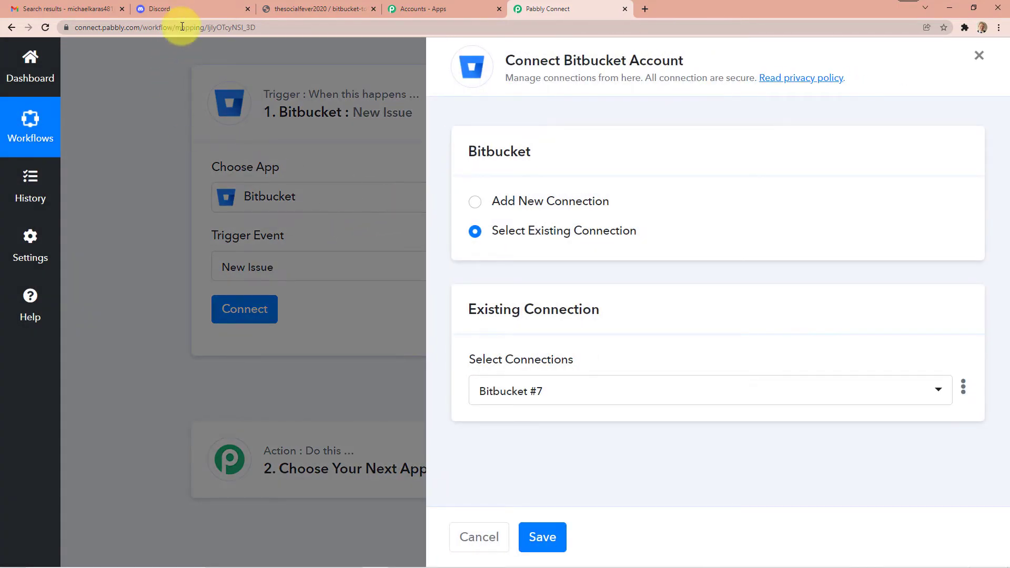
{"action": "left_click", "coordinate": [337, 8]}
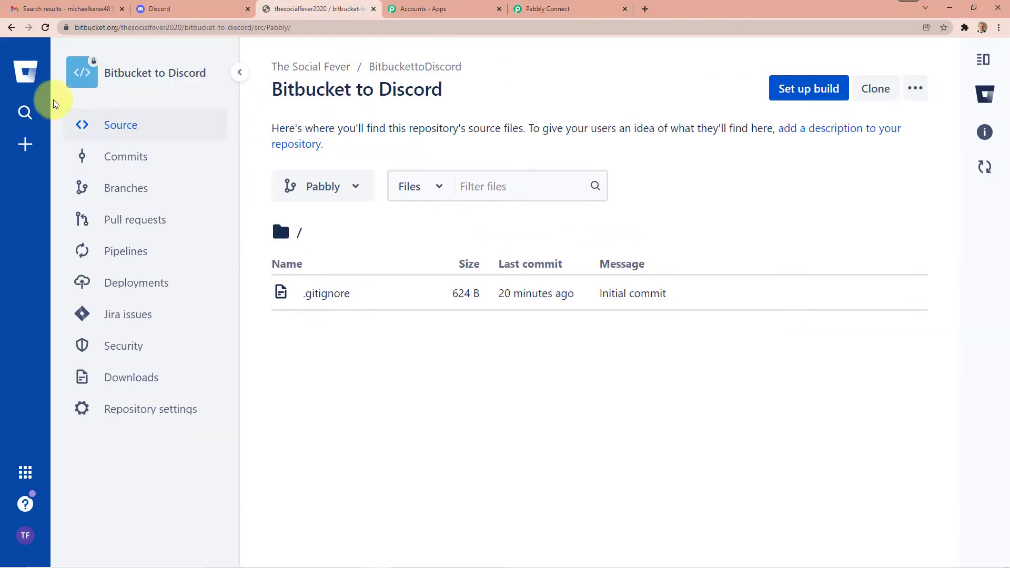
{"action": "left_click", "coordinate": [526, 8]}
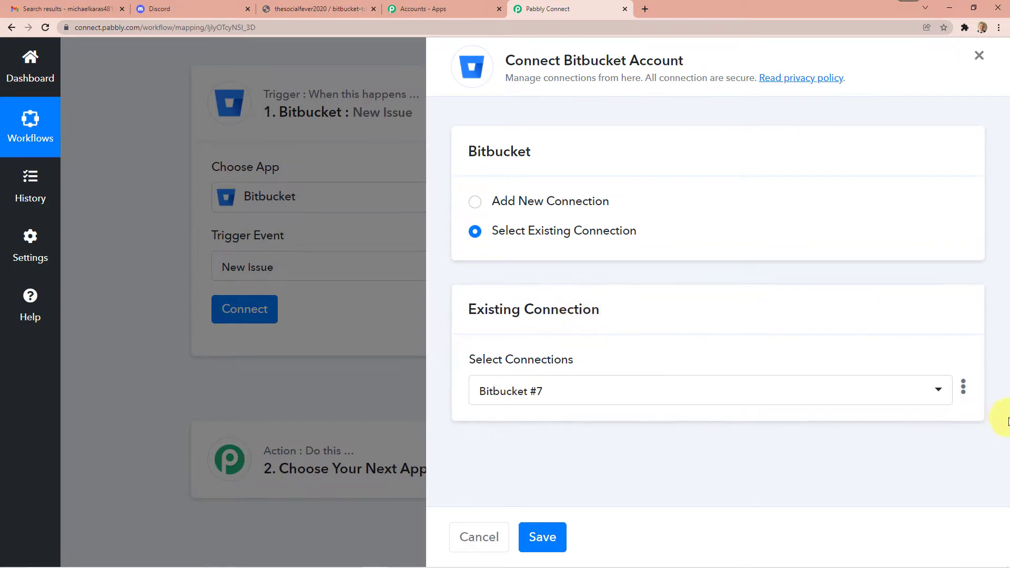
{"action": "left_click", "coordinate": [964, 388]}
{"action": "left_click", "coordinate": [893, 439]}
{"action": "left_click", "coordinate": [443, 374]}
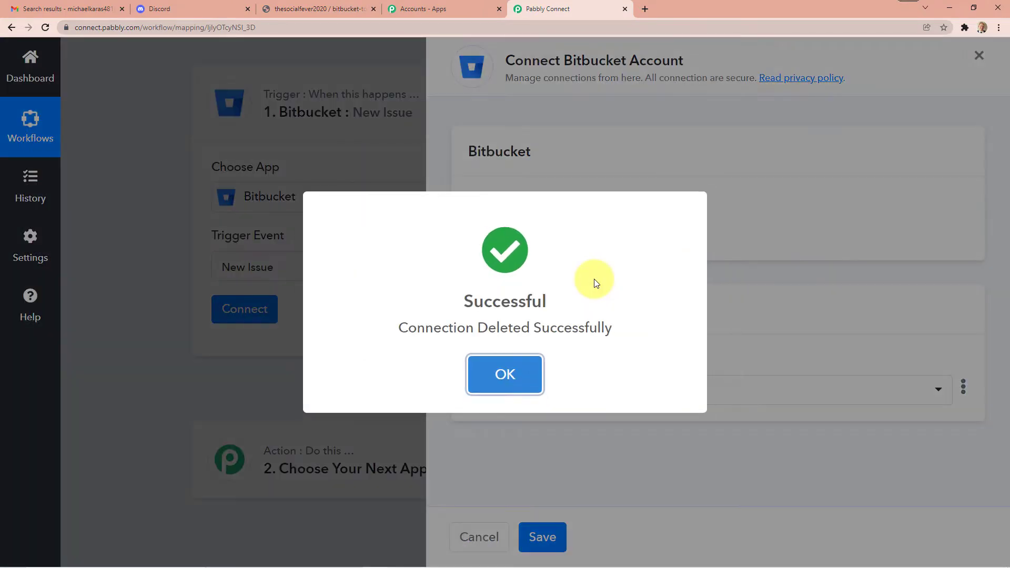
{"action": "left_click", "coordinate": [476, 386]}
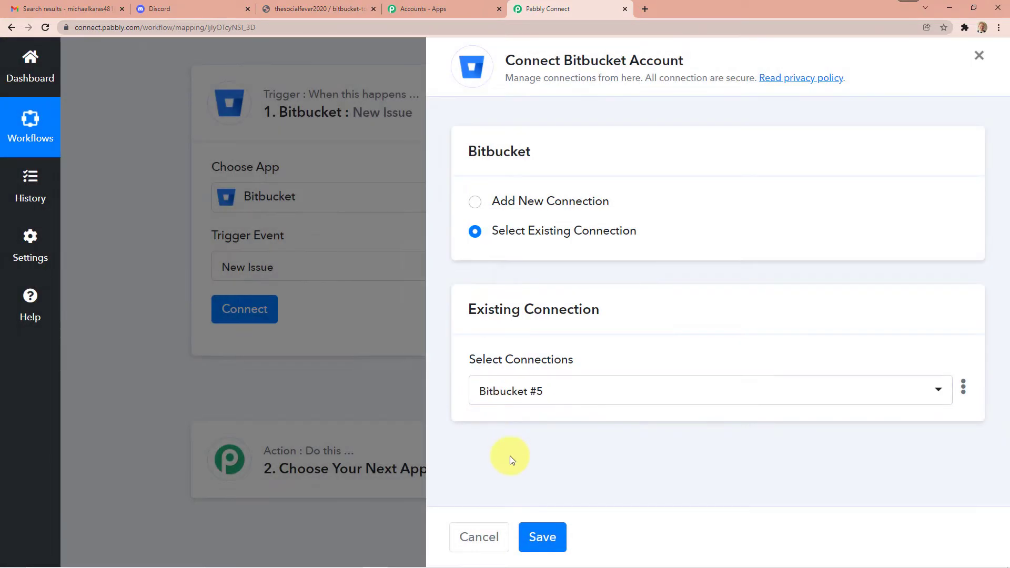
Add and authorize a new Bitbucket connection for workspace The Social Fever.
{"action": "left_click", "coordinate": [543, 201]}
{"action": "left_click", "coordinate": [516, 373]}
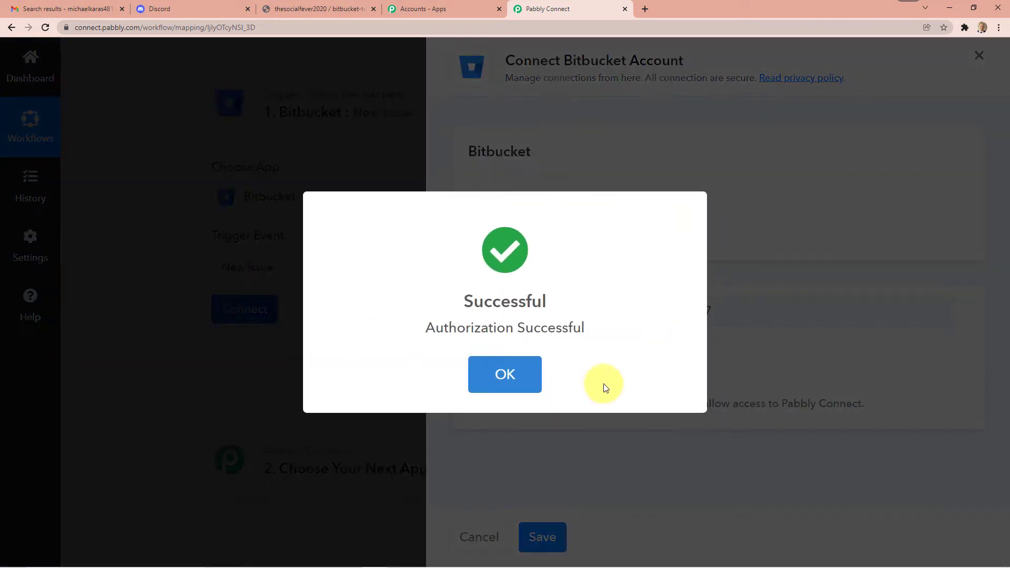
{"action": "left_click", "coordinate": [502, 377]}
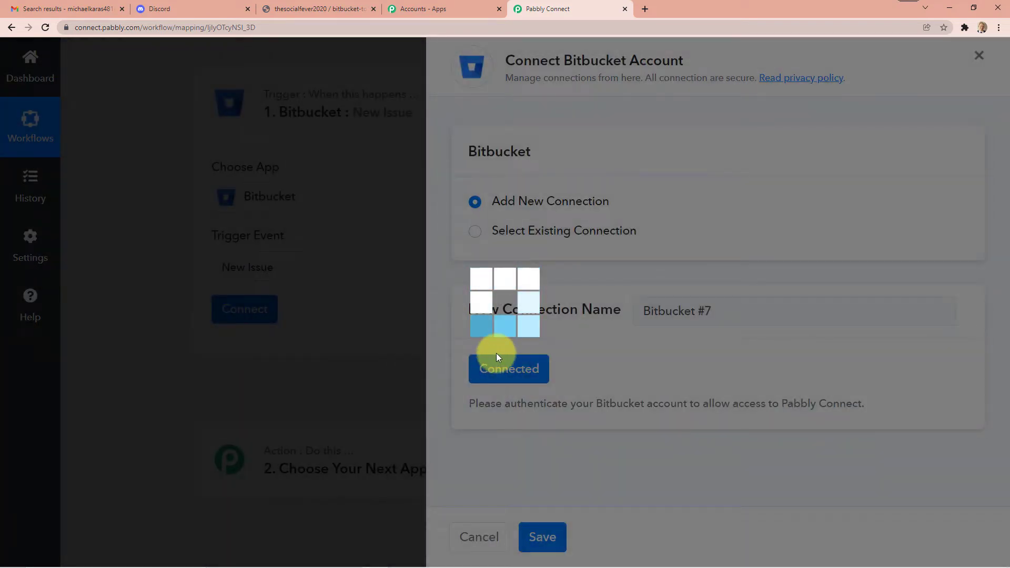
{"action": "scroll", "coordinate": [474, 349], "scroll_direction": "down", "scroll_amount": 3}
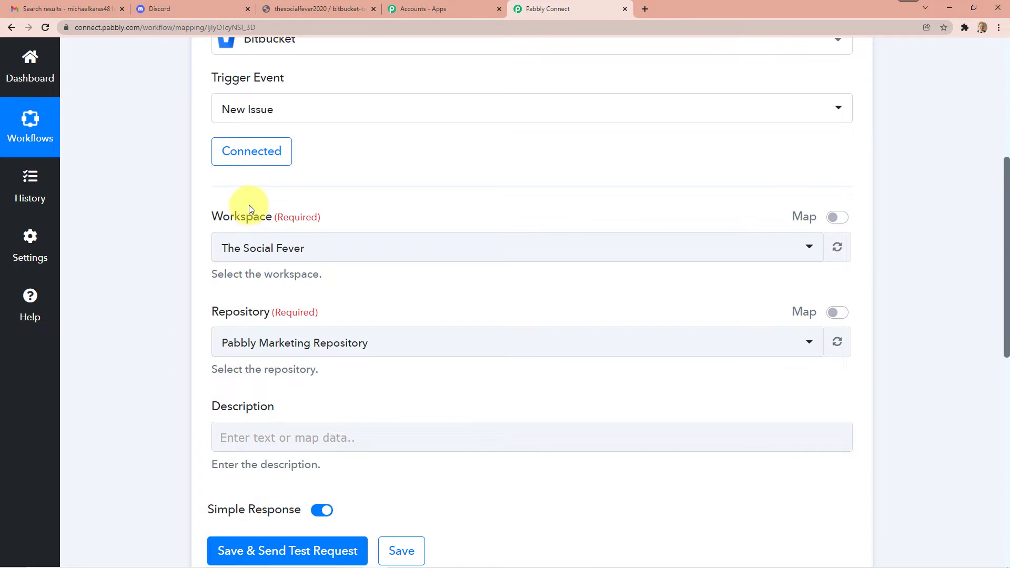
{"action": "scroll", "coordinate": [271, 338], "scroll_direction": "down", "scroll_amount": 1}
{"action": "scroll", "coordinate": [259, 334], "scroll_direction": "up", "scroll_amount": 2}
{"action": "left_click", "coordinate": [213, 4]}
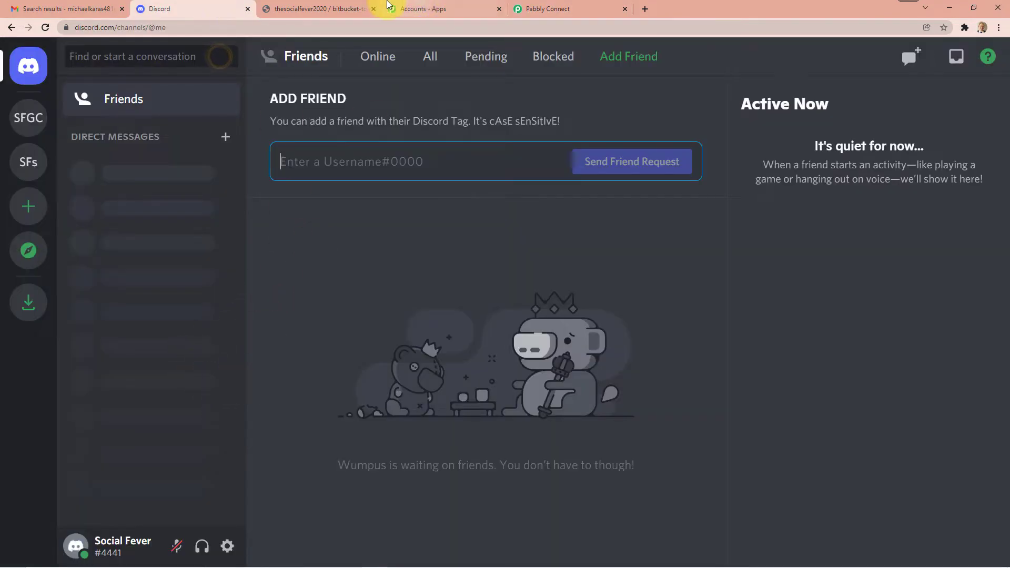
Open the Bitbucket workspace's Repositories list via the account menu's All workspaces.
{"action": "left_click", "coordinate": [336, 10]}
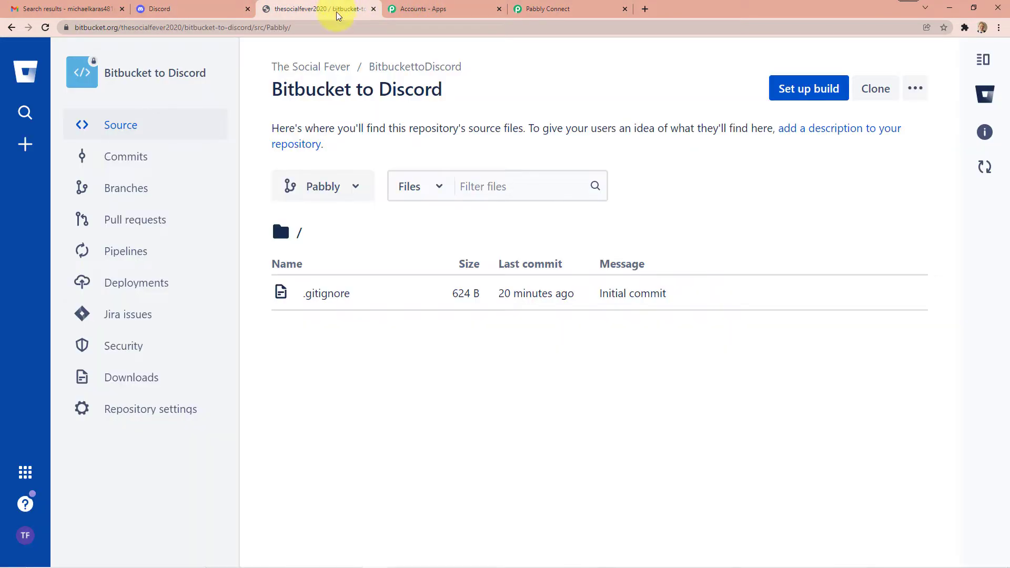
{"action": "left_click", "coordinate": [24, 537]}
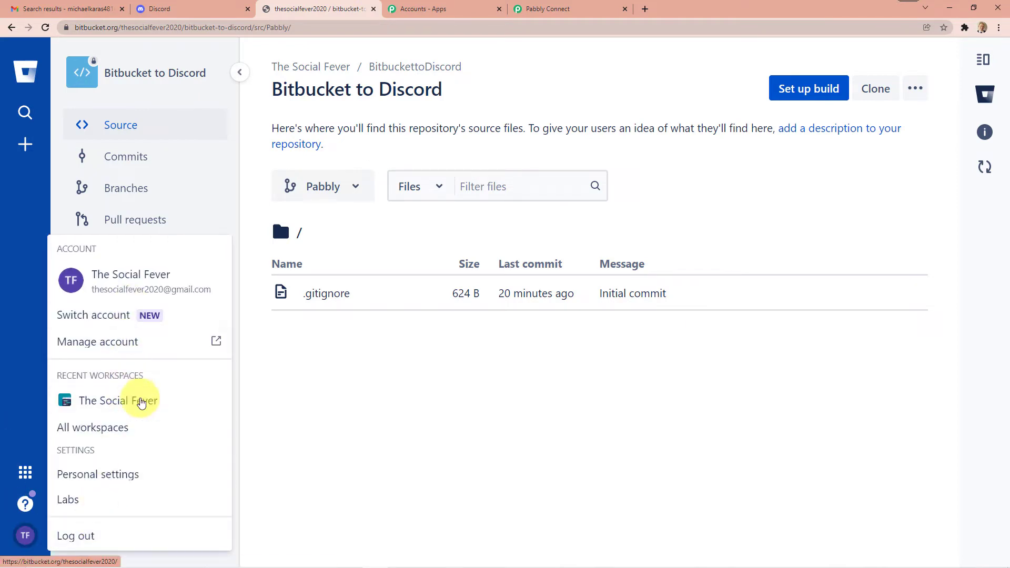
{"action": "left_click", "coordinate": [101, 434]}
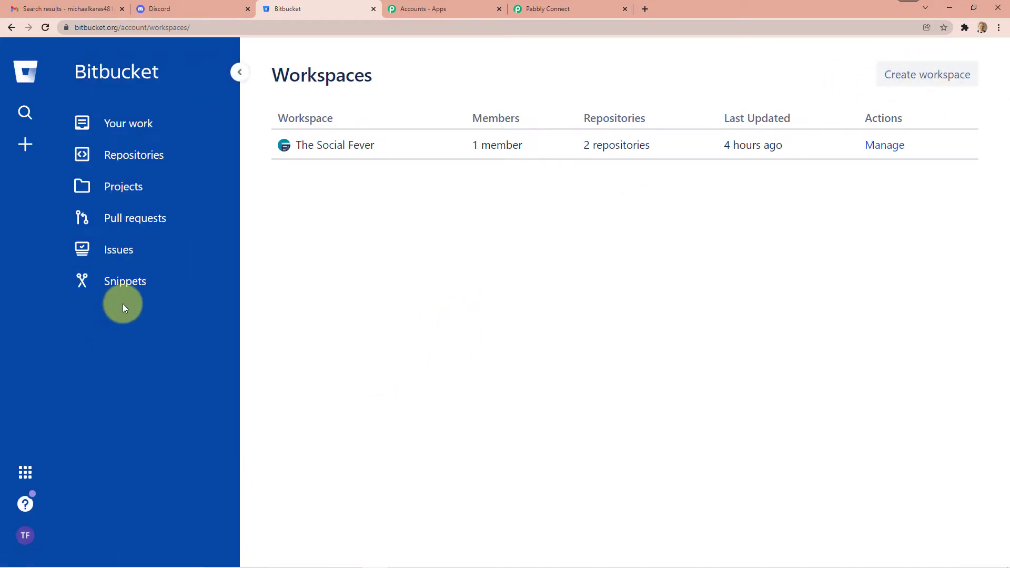
{"action": "left_click", "coordinate": [131, 157]}
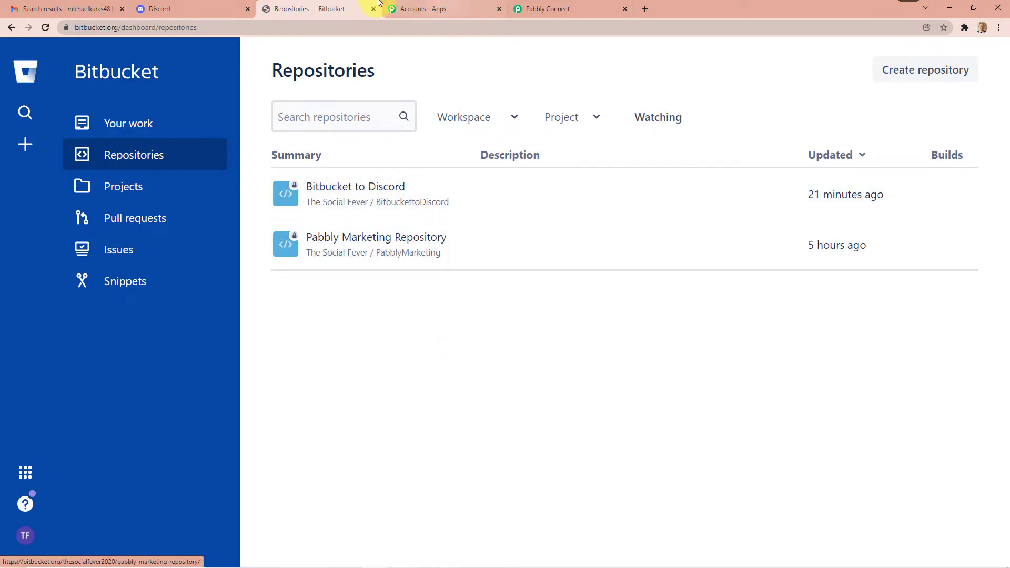
{"action": "left_click", "coordinate": [158, 9]}
{"action": "left_click", "coordinate": [295, 9]}
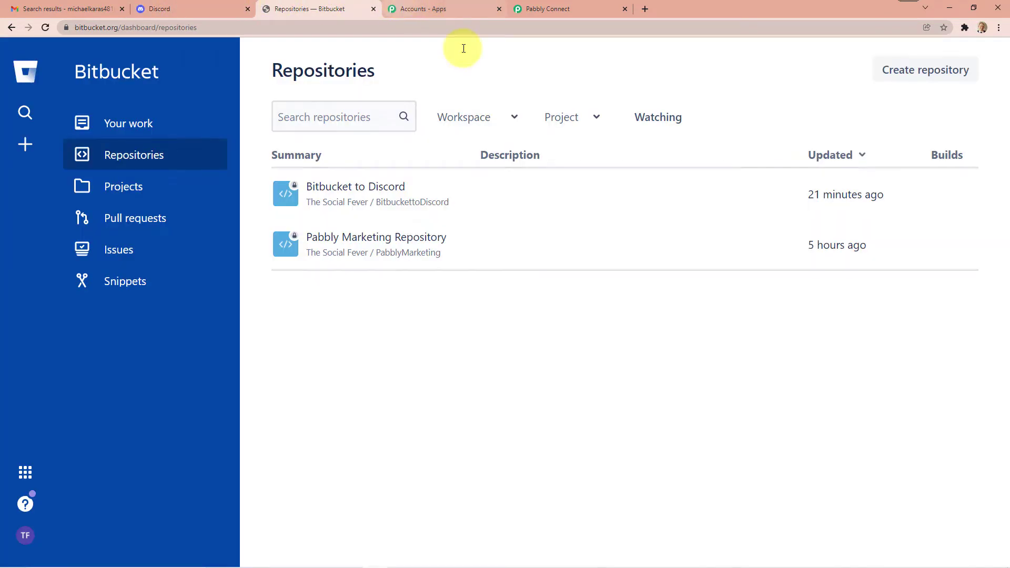
{"action": "left_click", "coordinate": [550, 8]}
{"action": "scroll", "coordinate": [316, 290], "scroll_direction": "down", "scroll_amount": 2}
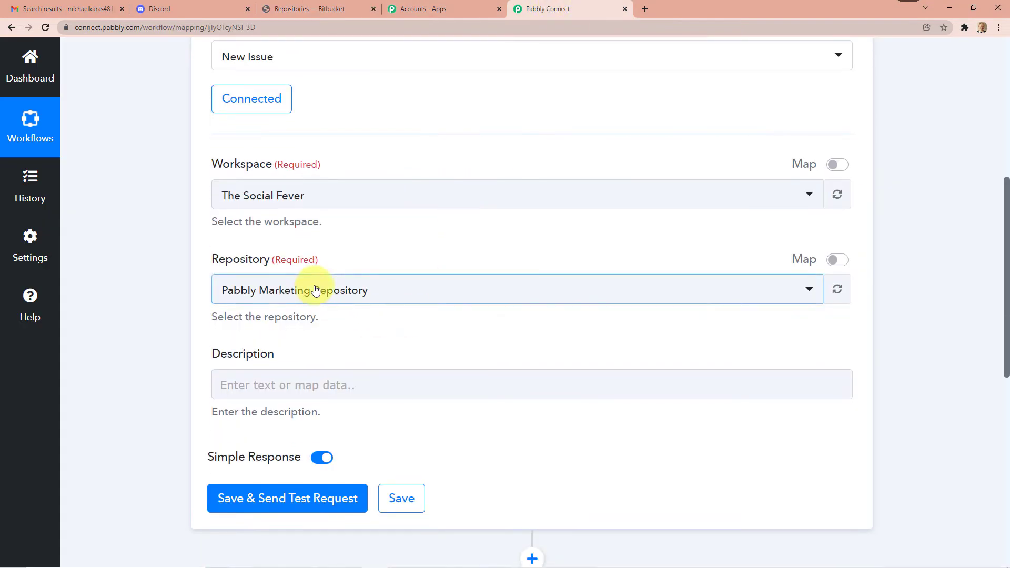
{"action": "left_click", "coordinate": [315, 290]}
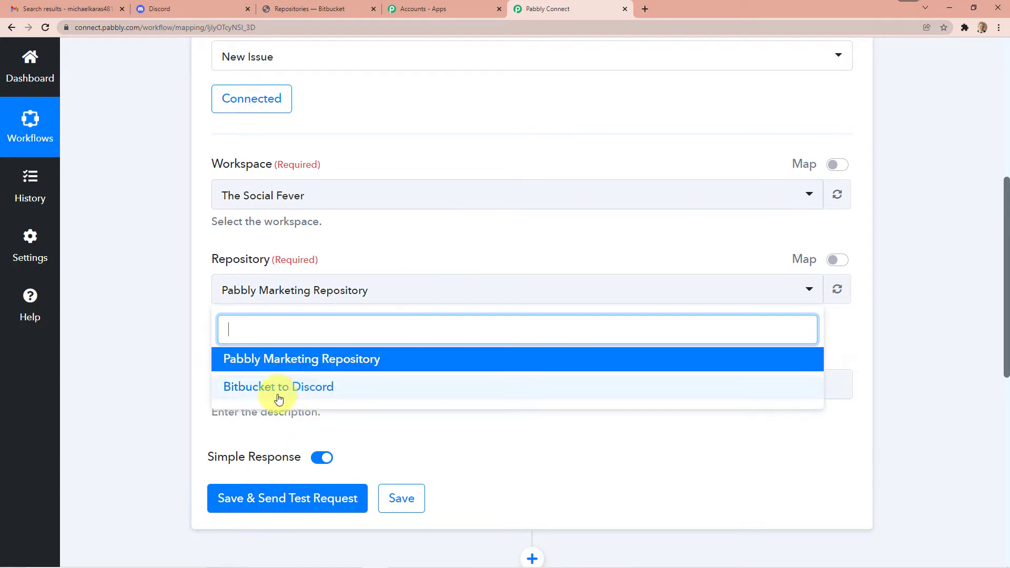
{"action": "left_click", "coordinate": [312, 360]}
{"action": "left_click", "coordinate": [220, 7]}
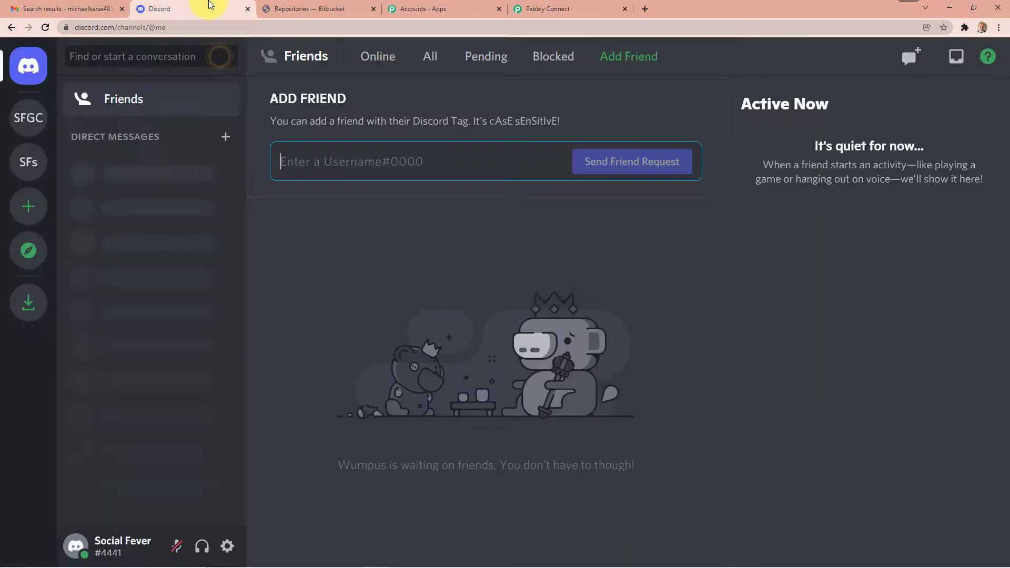
Set the Bitbucket to Discord repository's issue tracker to Public and save it.
{"action": "left_click", "coordinate": [321, 8]}
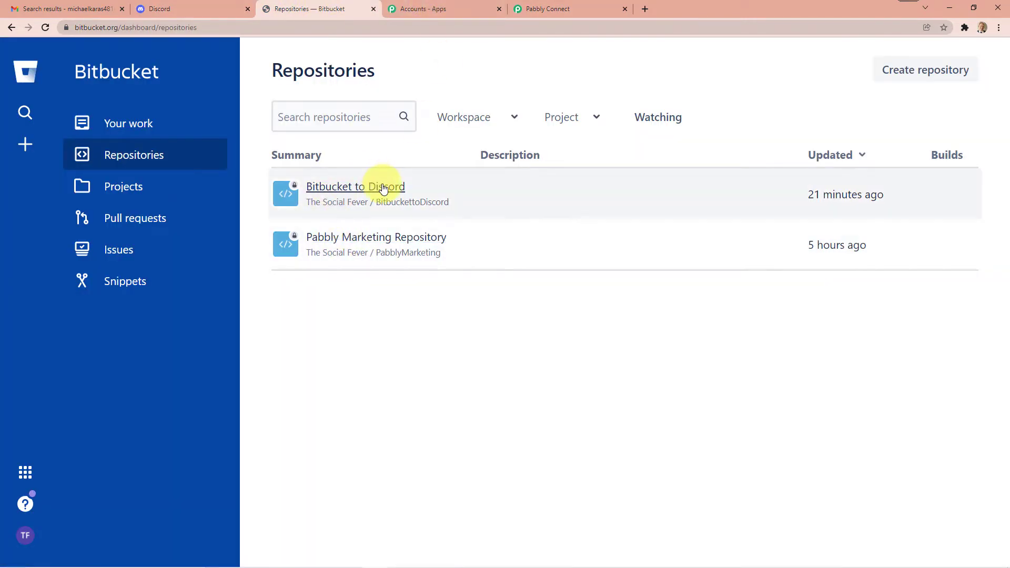
{"action": "left_click", "coordinate": [375, 190]}
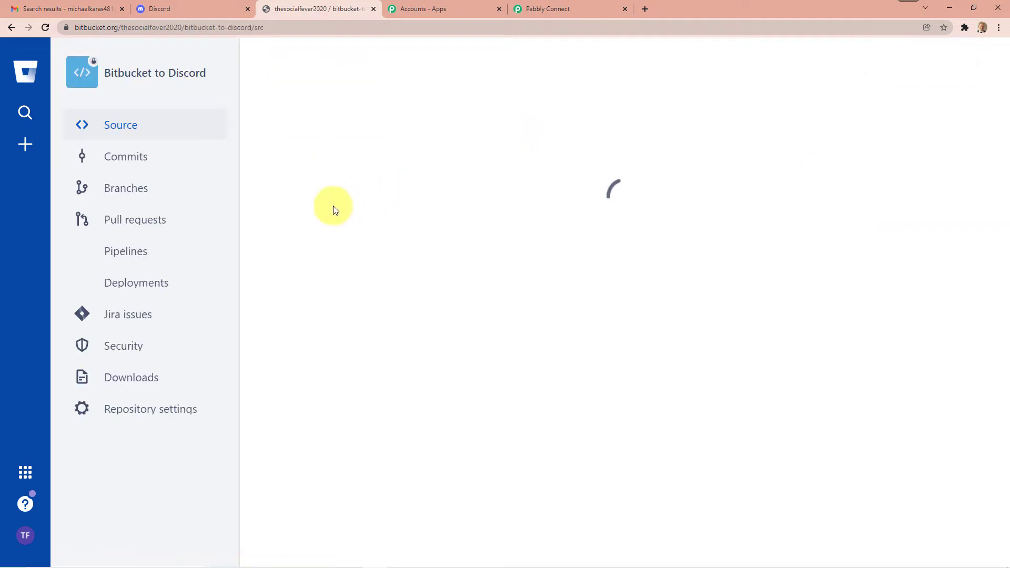
{"action": "left_click", "coordinate": [153, 411]}
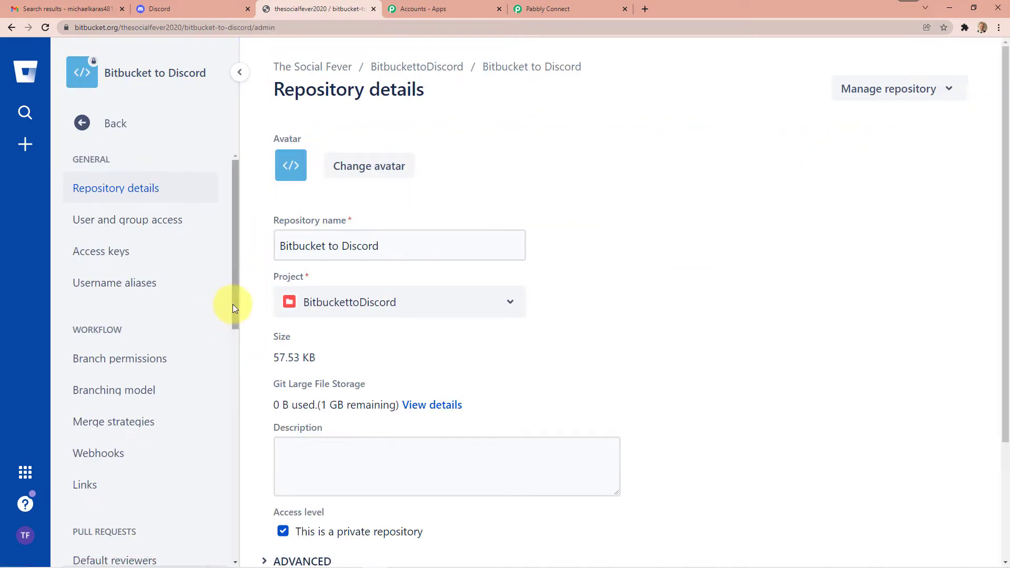
{"action": "scroll", "coordinate": [213, 297], "scroll_direction": "down", "scroll_amount": 2}
{"action": "scroll", "coordinate": [214, 299], "scroll_direction": "down", "scroll_amount": 6}
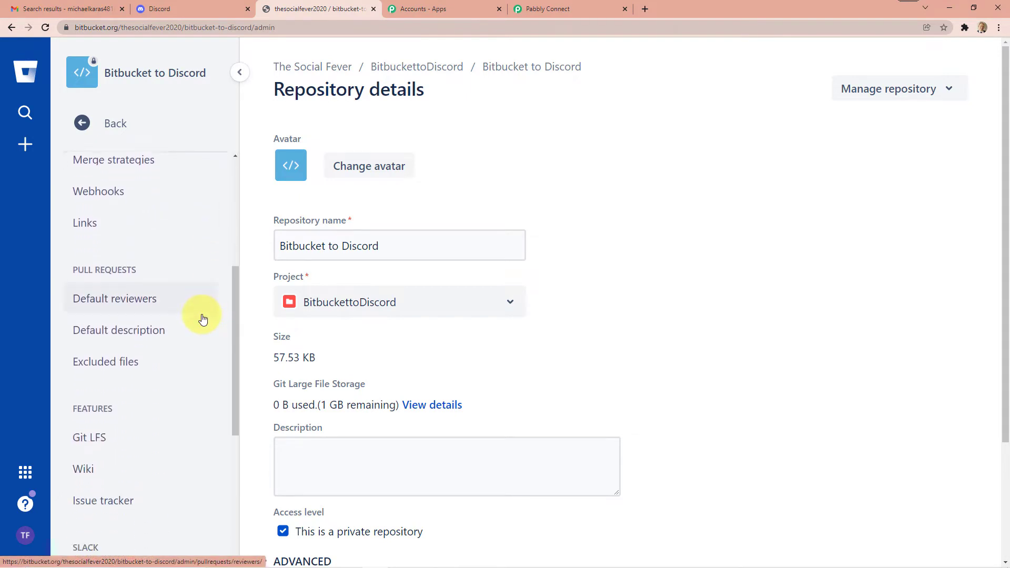
{"action": "left_click", "coordinate": [127, 352]}
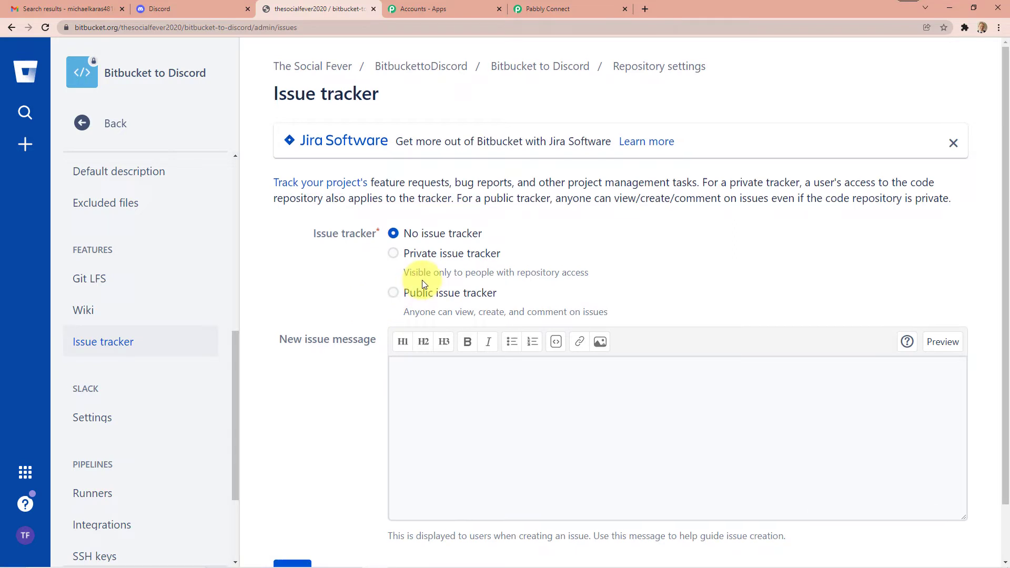
{"action": "scroll", "coordinate": [390, 258], "scroll_direction": "down", "scroll_amount": 1}
{"action": "left_click", "coordinate": [394, 240]}
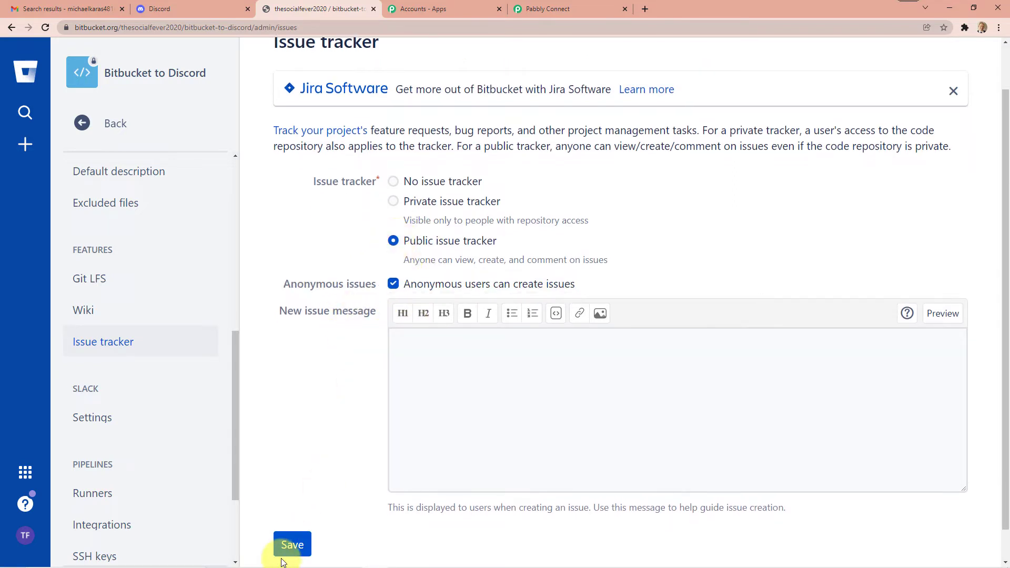
{"action": "left_click", "coordinate": [288, 542]}
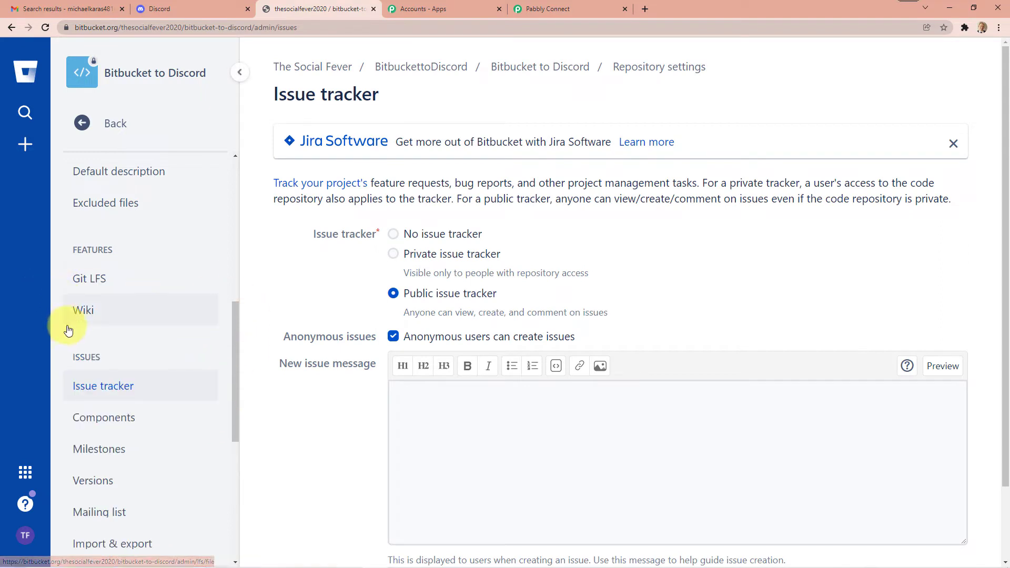
Return to the Bitbucket to Discord repository's source page via the Repositories list.
{"action": "left_click", "coordinate": [26, 71]}
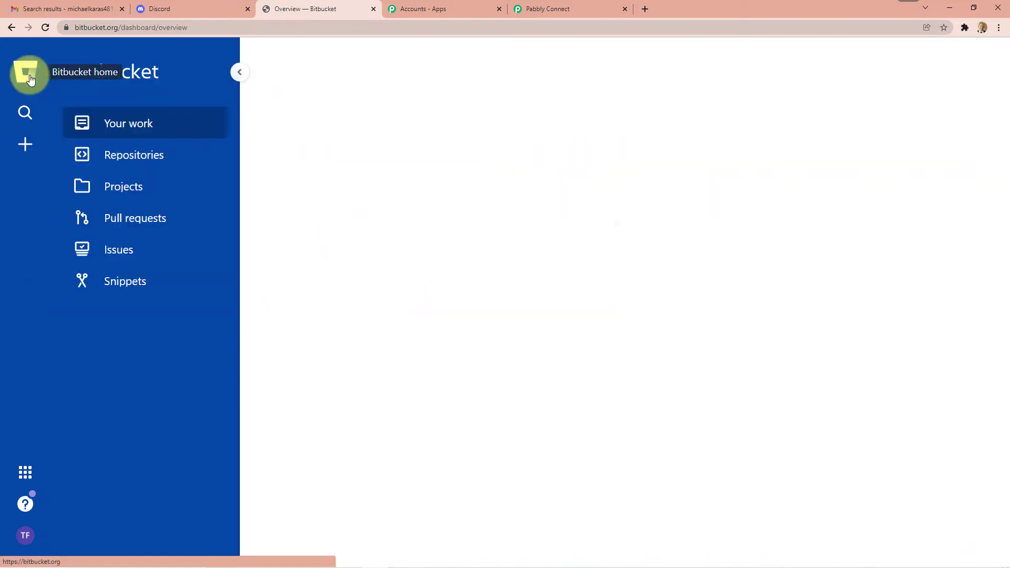
{"action": "left_click", "coordinate": [141, 154]}
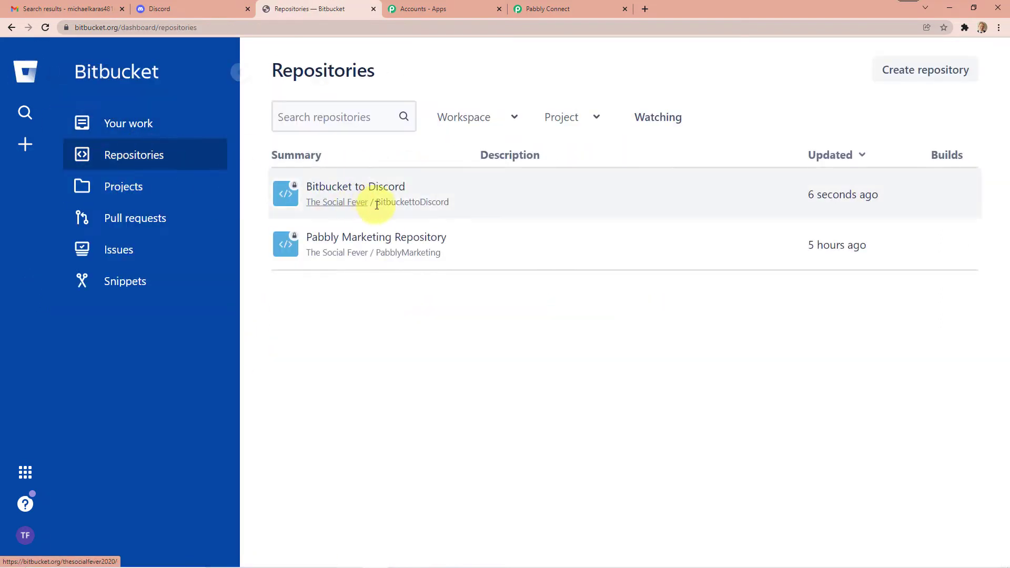
{"action": "left_click", "coordinate": [369, 188]}
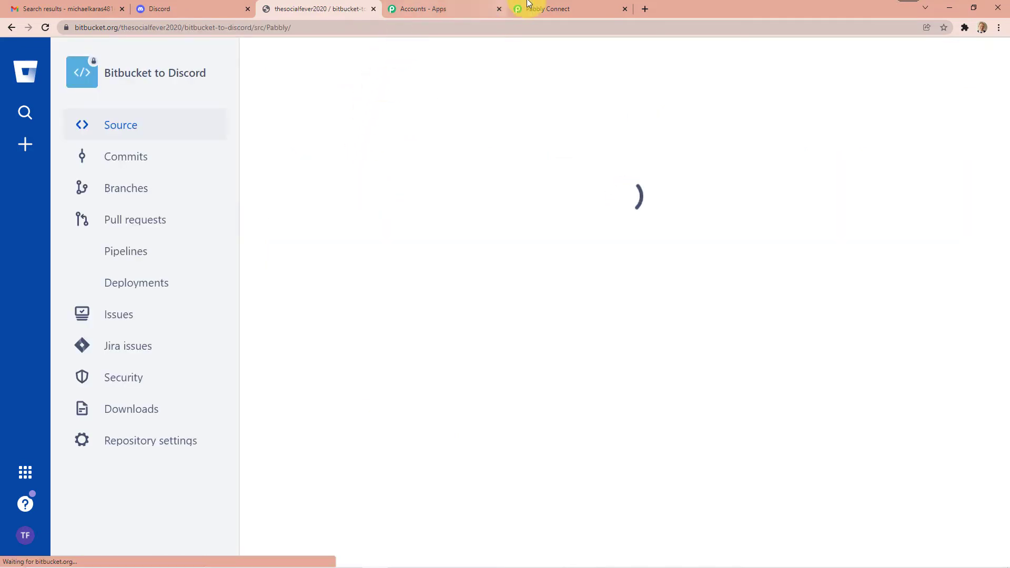
Change the trigger's repository from Pabbly Marketing Repository to Bitbucket to Discord.
{"action": "left_click", "coordinate": [548, 7]}
{"action": "scroll", "coordinate": [458, 153], "scroll_direction": "down", "scroll_amount": 1}
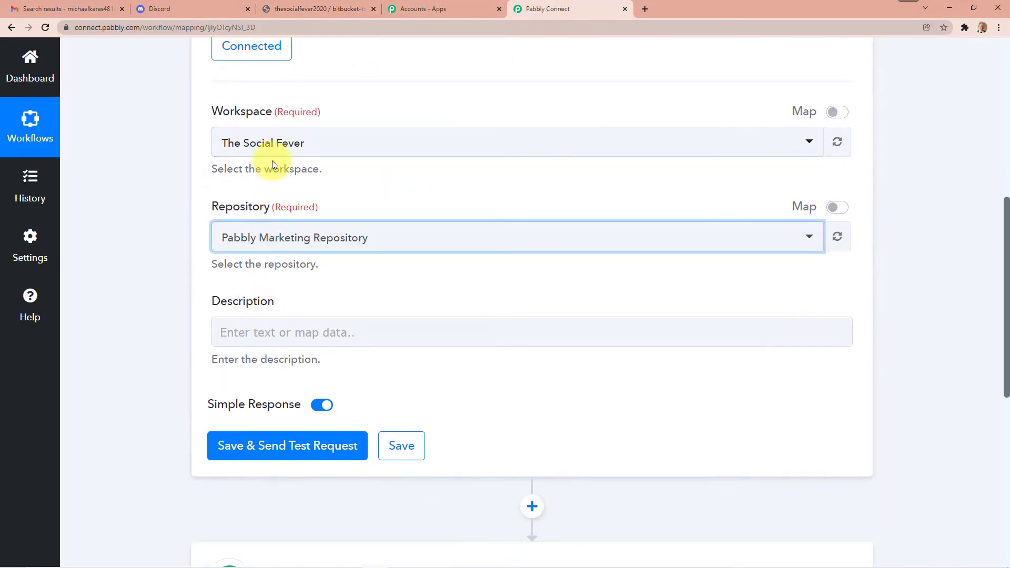
{"action": "left_click", "coordinate": [283, 243]}
{"action": "left_click", "coordinate": [284, 333]}
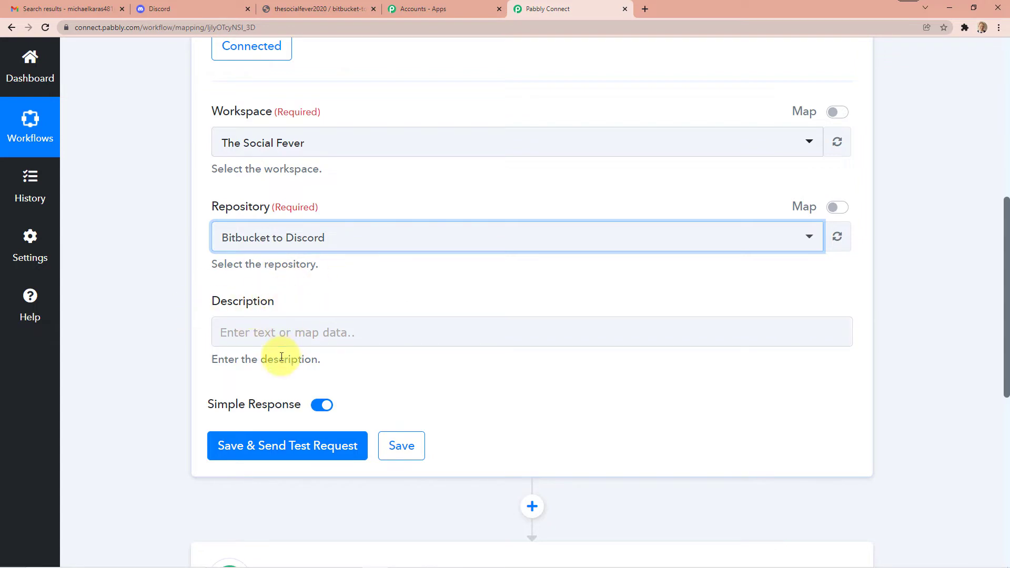
{"action": "scroll", "coordinate": [311, 326], "scroll_direction": "down", "scroll_amount": 3}
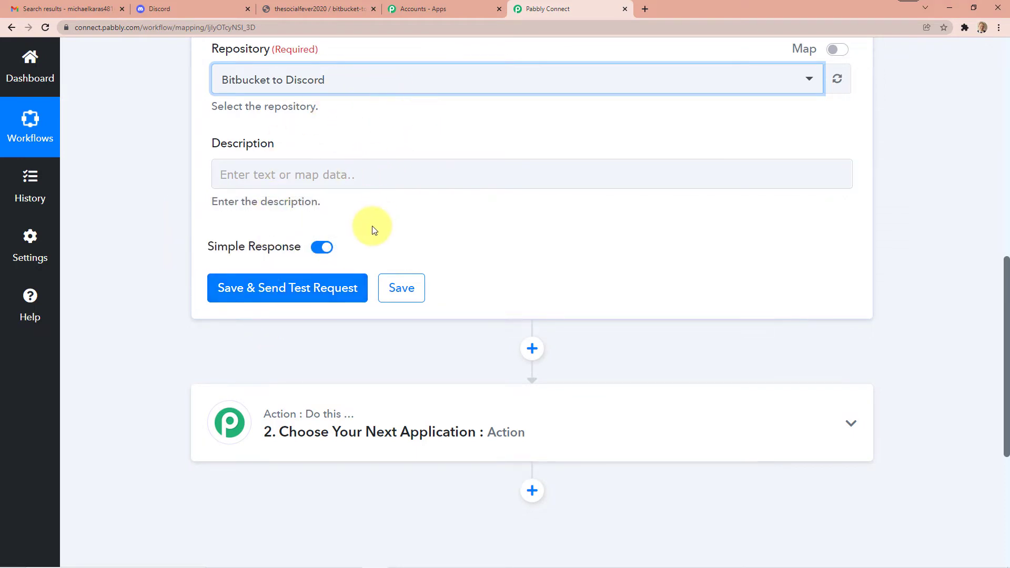
{"action": "scroll", "coordinate": [372, 230], "scroll_direction": "up", "scroll_amount": 2}
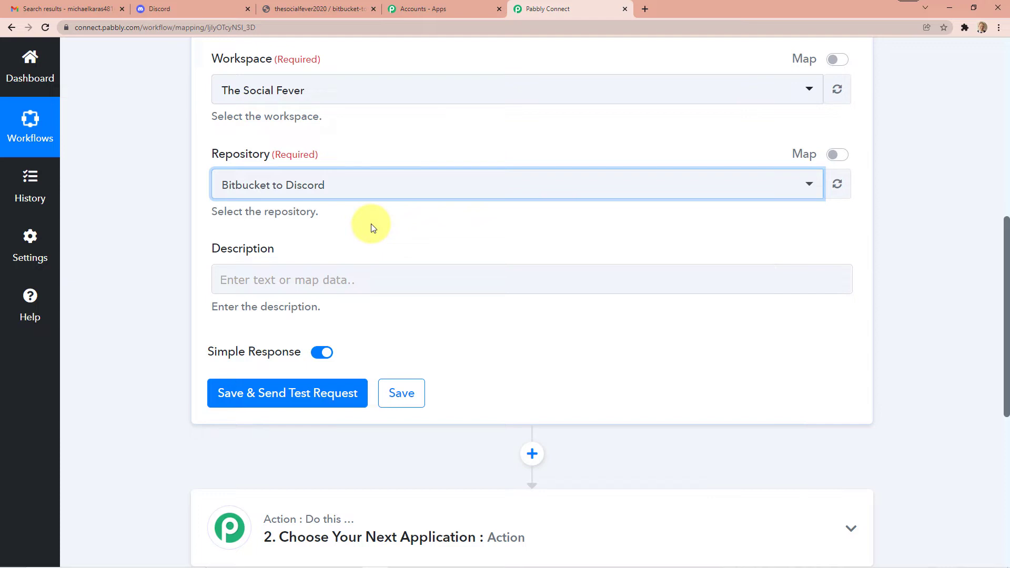
Save the Bitbucket trigger and send its test request.
{"action": "left_click", "coordinate": [289, 394]}
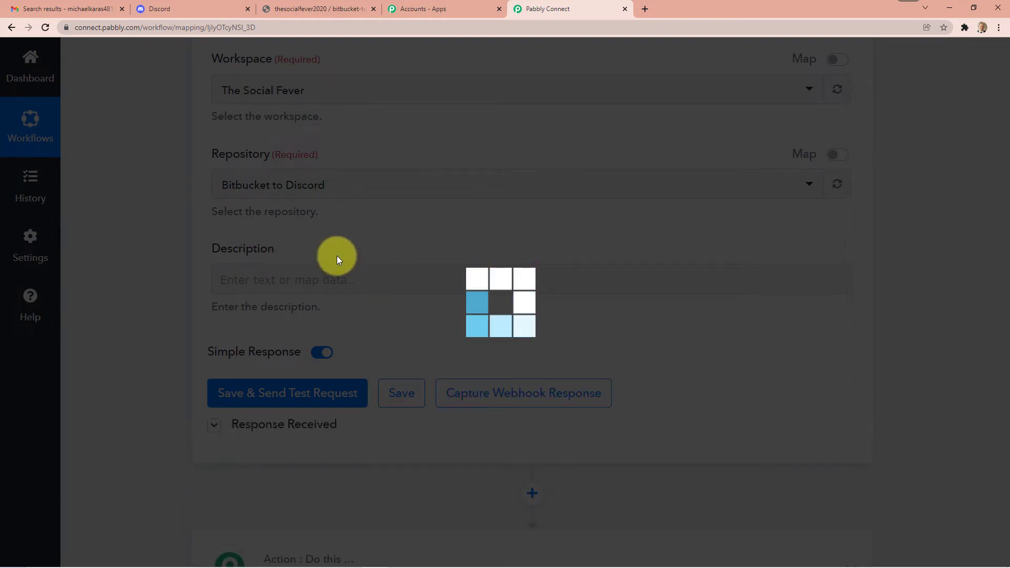
{"action": "scroll", "coordinate": [546, 226], "scroll_direction": "down", "scroll_amount": 4}
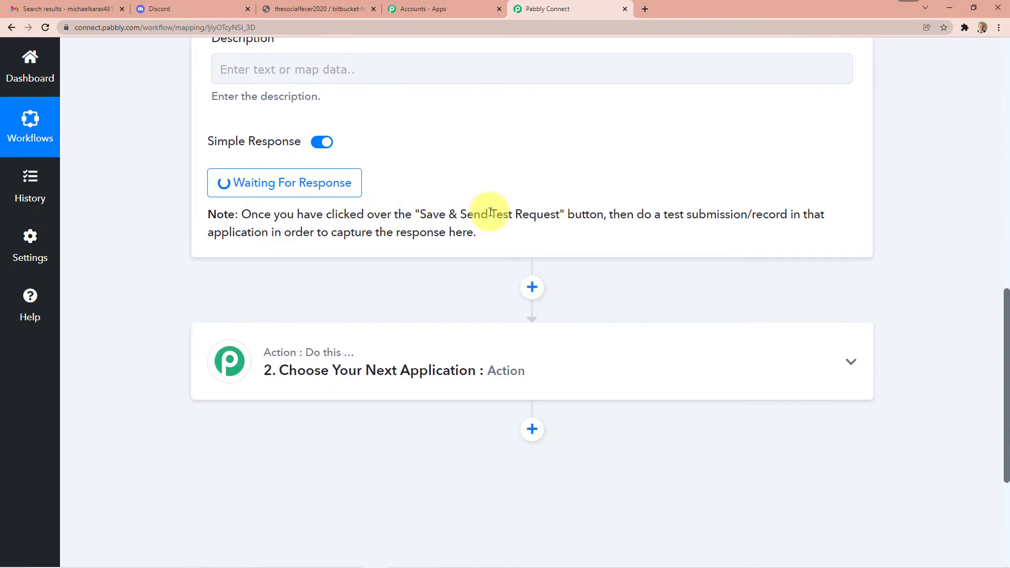
{"action": "scroll", "coordinate": [495, 253], "scroll_direction": "up", "scroll_amount": 5}
{"action": "scroll", "coordinate": [509, 310], "scroll_direction": "up", "scroll_amount": 6}
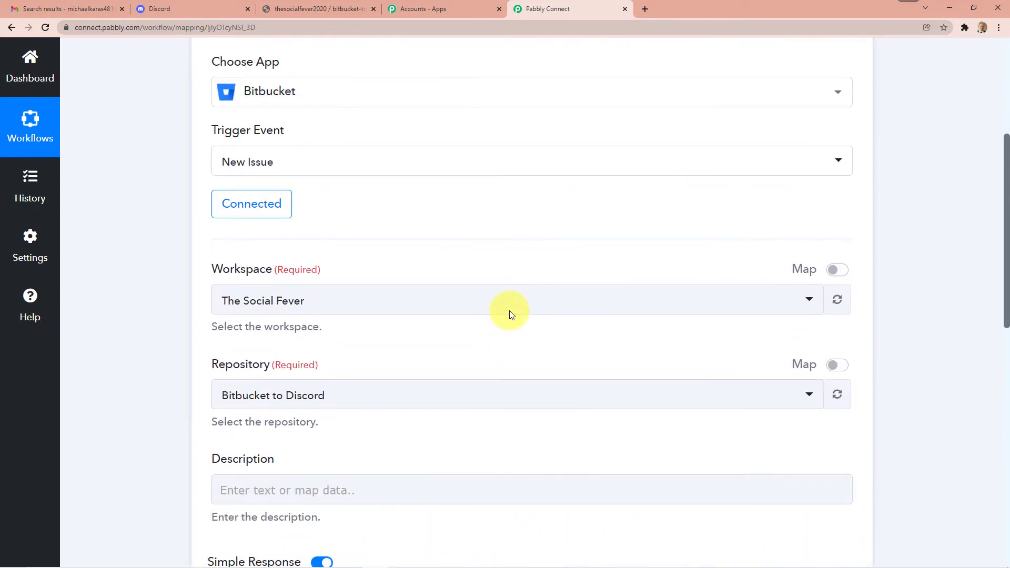
Check the Bitbucket repository and Accounts - Apps tabs, then return to the workflow.
{"action": "left_click", "coordinate": [334, 5]}
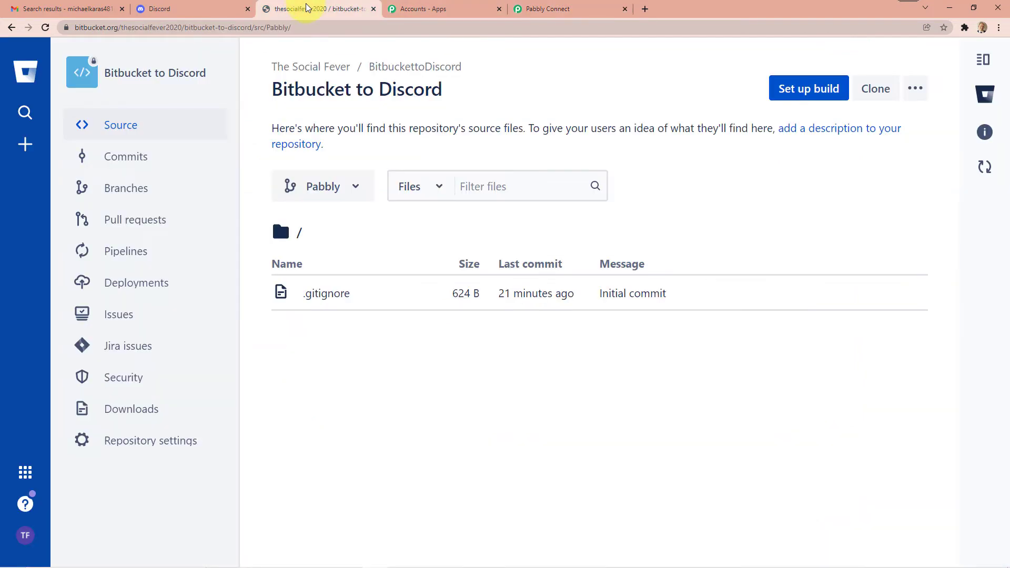
{"action": "left_click", "coordinate": [440, 7]}
{"action": "left_click", "coordinate": [525, 7]}
{"action": "scroll", "coordinate": [529, 287], "scroll_direction": "down", "scroll_amount": 10}
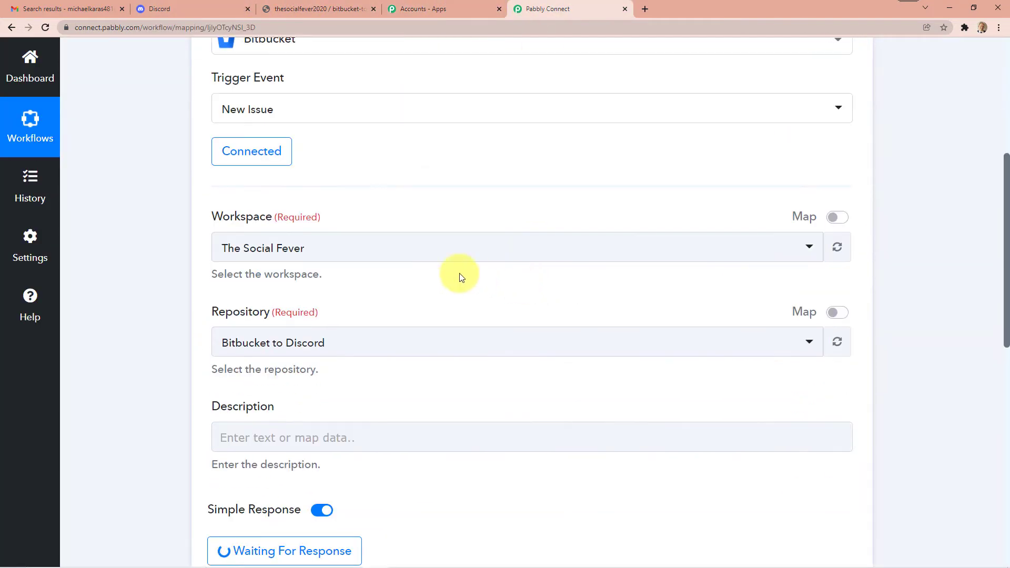
{"action": "scroll", "coordinate": [352, 358], "scroll_direction": "up", "scroll_amount": 4}
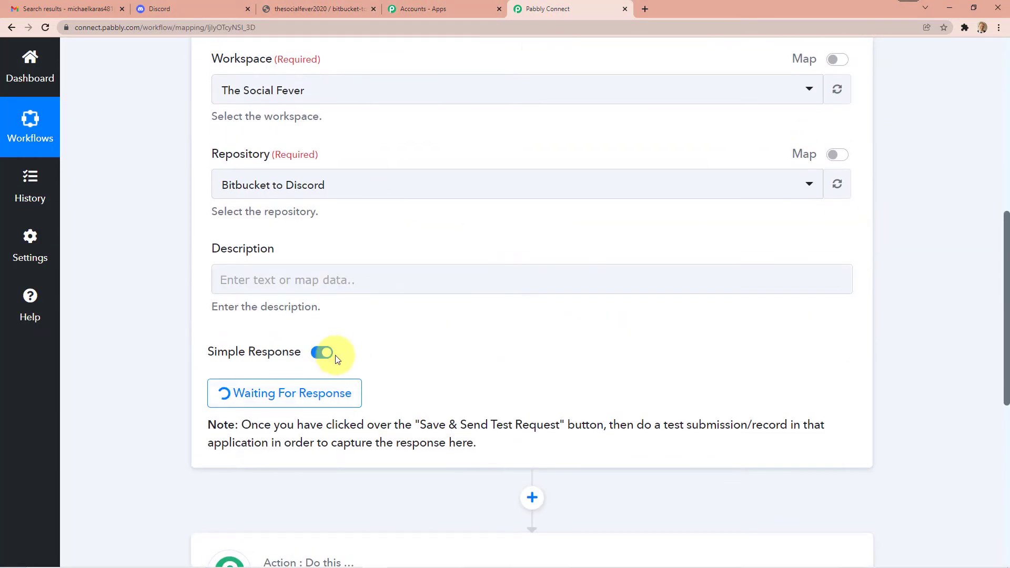
{"action": "left_click", "coordinate": [437, 7]}
{"action": "left_click", "coordinate": [340, 7]}
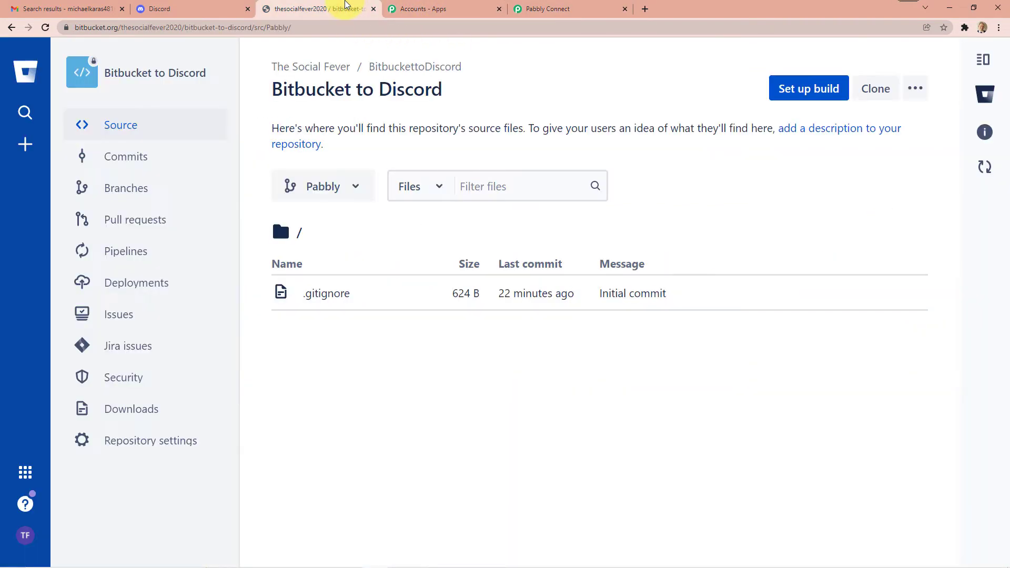
{"action": "left_click", "coordinate": [525, 8]}
{"action": "scroll", "coordinate": [367, 305], "scroll_direction": "down", "scroll_amount": 1}
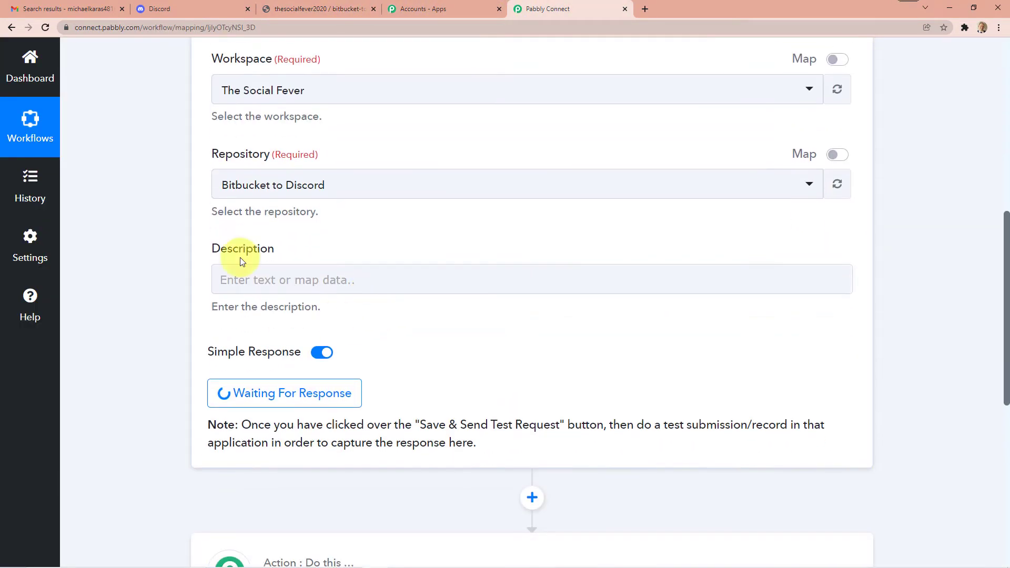
Reload the workflow page from its address bar to fetch the webhook response.
{"action": "left_click", "coordinate": [275, 29]}
{"action": "key", "text": "shift+Return"}
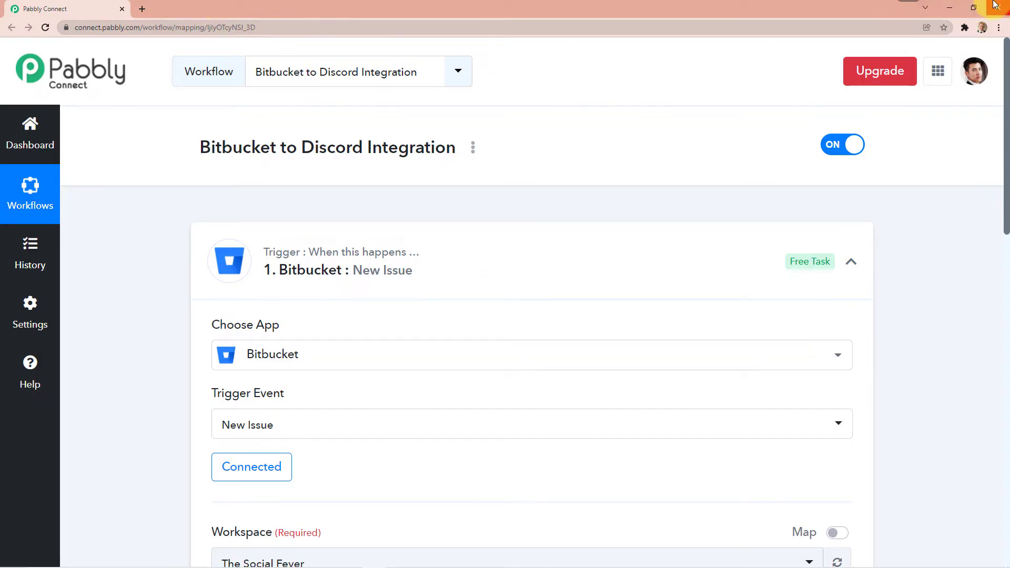
{"action": "left_click", "coordinate": [996, 5]}
{"action": "left_click", "coordinate": [258, 28]}
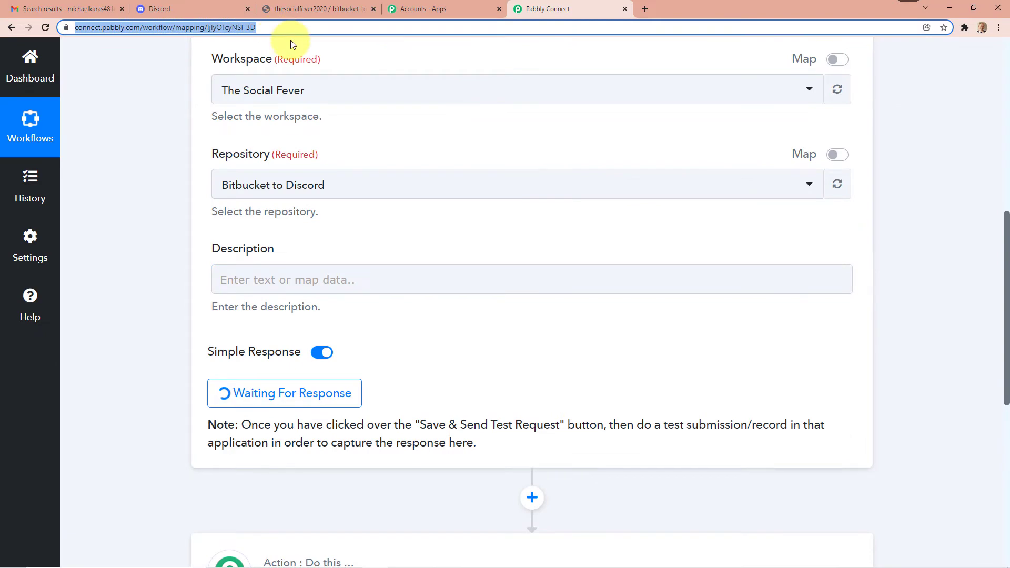
{"action": "key", "text": "Return"}
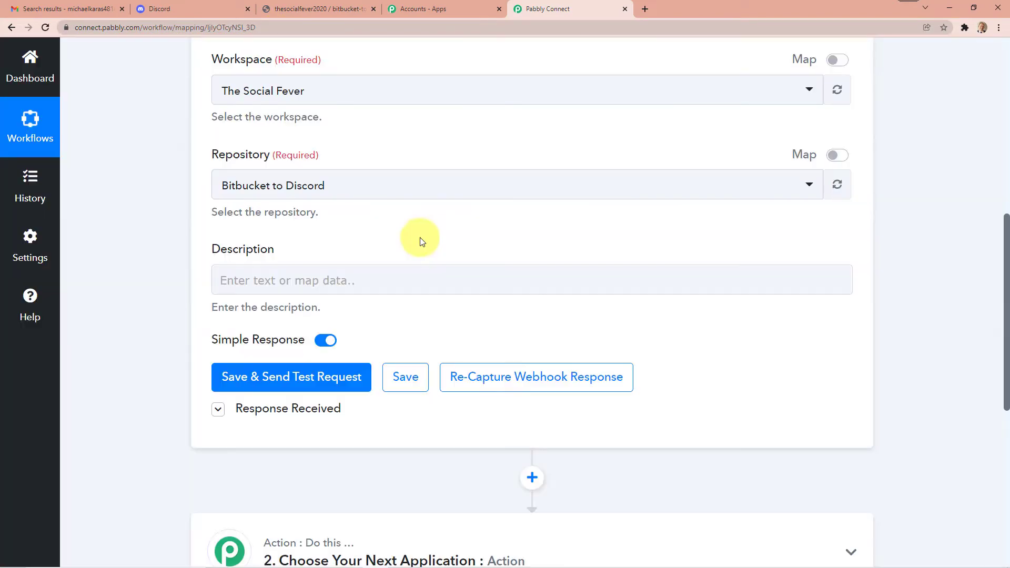
Expand Response Received and review the issue:created webhook fields in the Label/Value table.
{"action": "scroll", "coordinate": [428, 225], "scroll_direction": "down", "scroll_amount": 5}
{"action": "left_click", "coordinate": [290, 147]}
{"action": "scroll", "coordinate": [354, 383], "scroll_direction": "down", "scroll_amount": 3}
{"action": "scroll", "coordinate": [384, 377], "scroll_direction": "up", "scroll_amount": 3}
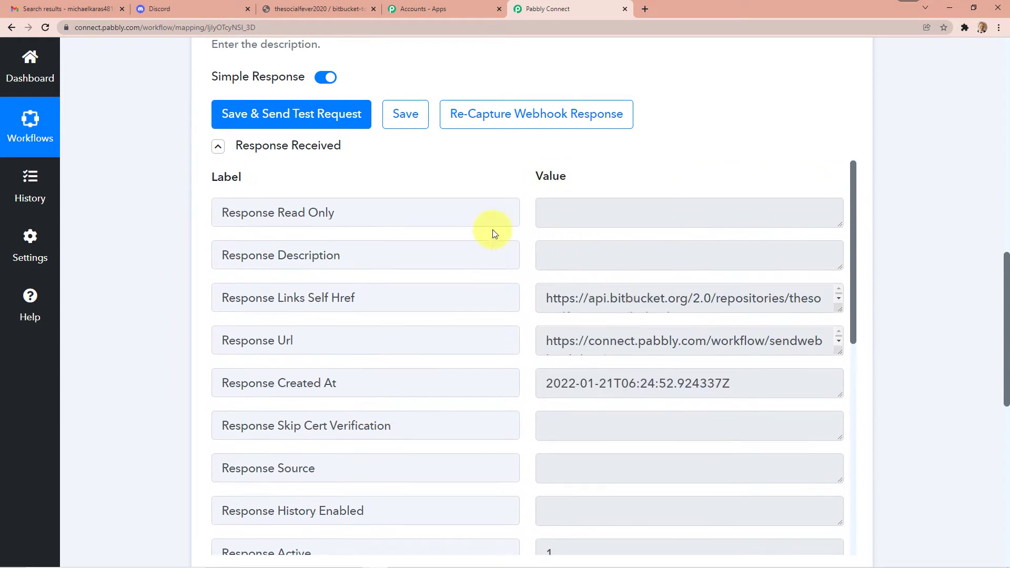
{"action": "scroll", "coordinate": [538, 235], "scroll_direction": "down", "scroll_amount": 8}
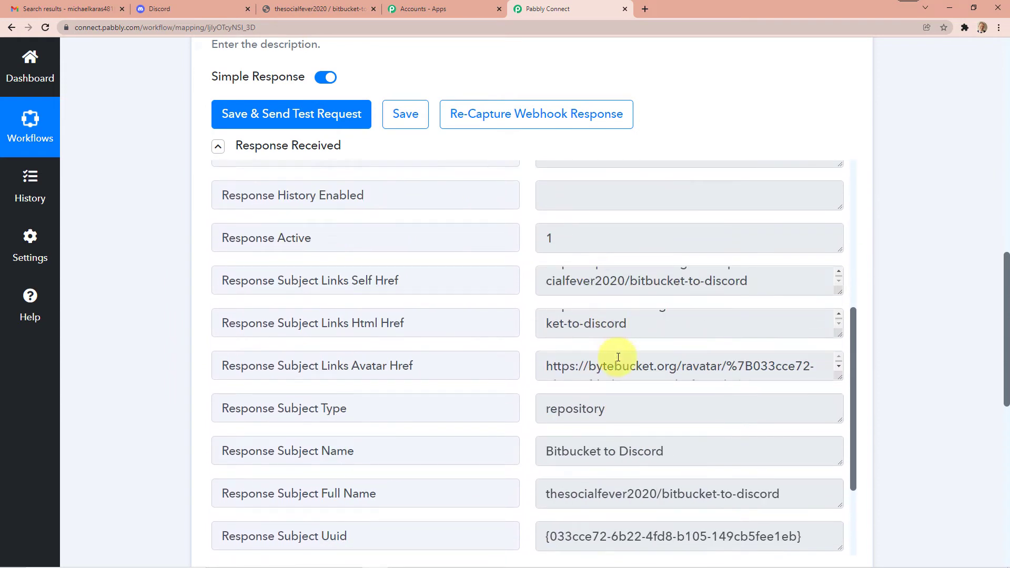
{"action": "scroll", "coordinate": [619, 355], "scroll_direction": "down", "scroll_amount": 2}
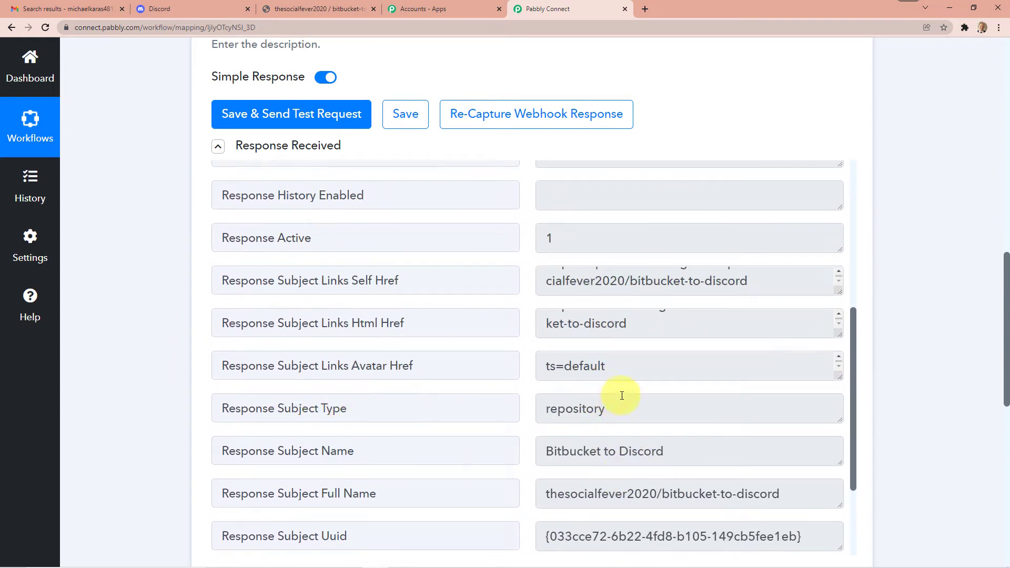
{"action": "scroll", "coordinate": [615, 398], "scroll_direction": "down", "scroll_amount": 3}
{"action": "scroll", "coordinate": [409, 383], "scroll_direction": "down", "scroll_amount": 5}
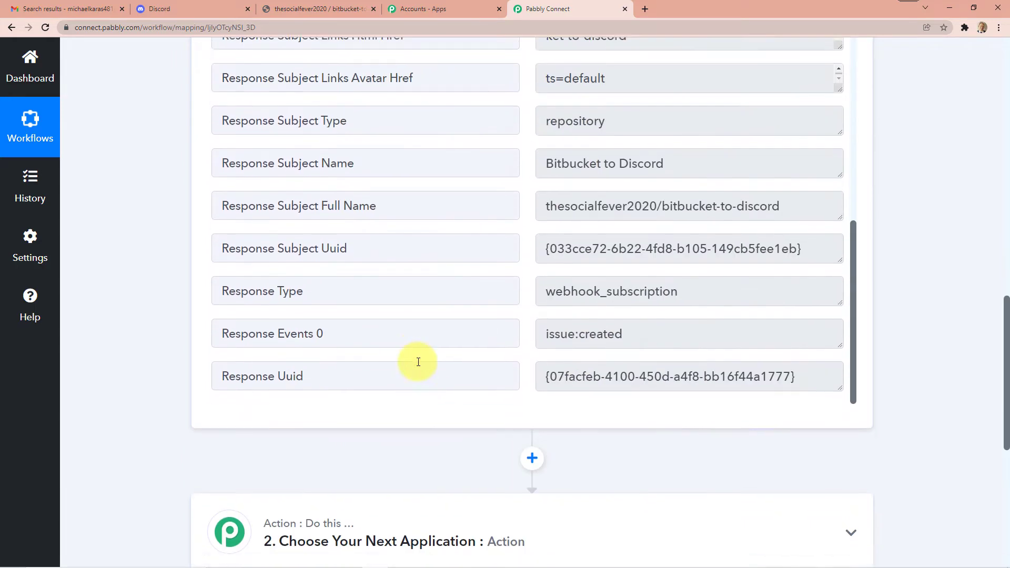
{"action": "scroll", "coordinate": [643, 332], "scroll_direction": "up", "scroll_amount": 4}
{"action": "scroll", "coordinate": [650, 291], "scroll_direction": "up", "scroll_amount": 5}
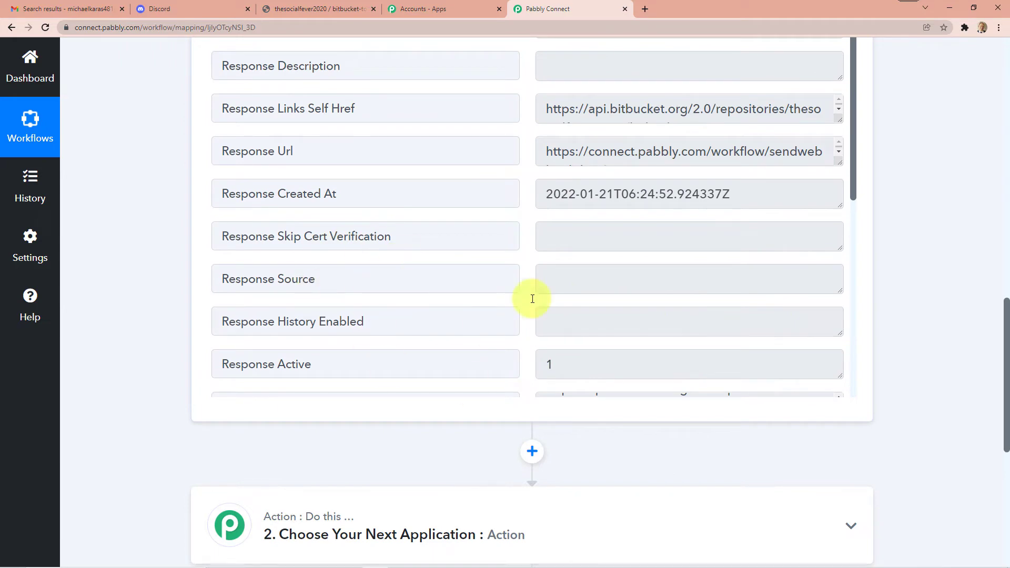
{"action": "scroll", "coordinate": [297, 314], "scroll_direction": "up", "scroll_amount": 6}
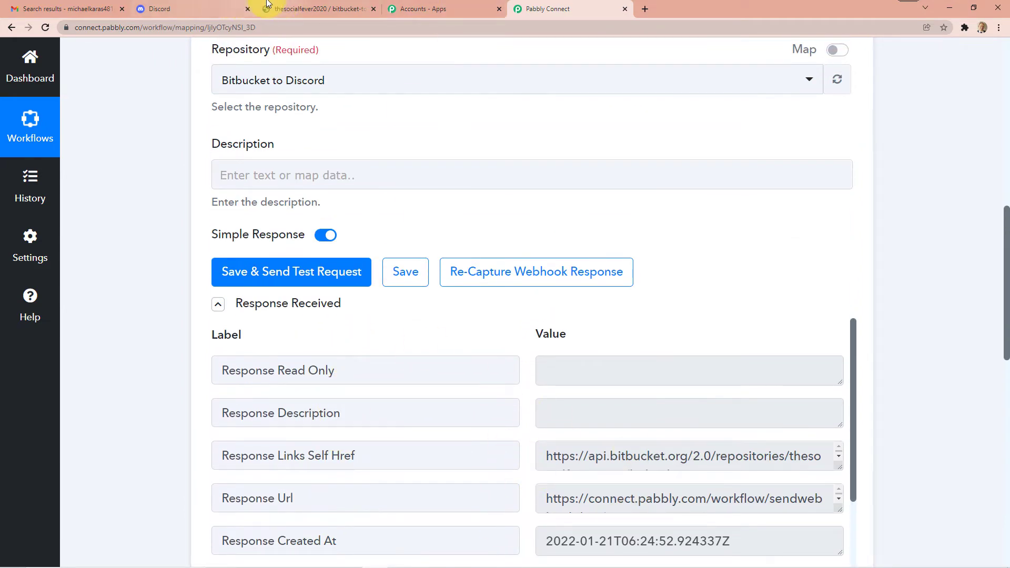
Start a new issue titled 'Bitbucket to Discord issue' and describe the integration not working.
{"action": "left_click", "coordinate": [185, 5]}
{"action": "left_click", "coordinate": [274, 7]}
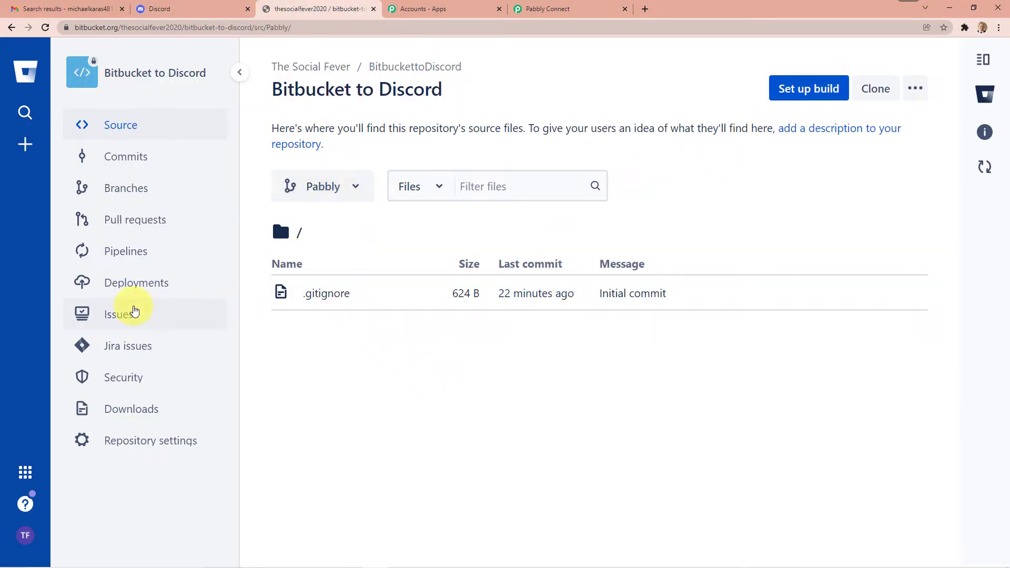
{"action": "left_click", "coordinate": [124, 314]}
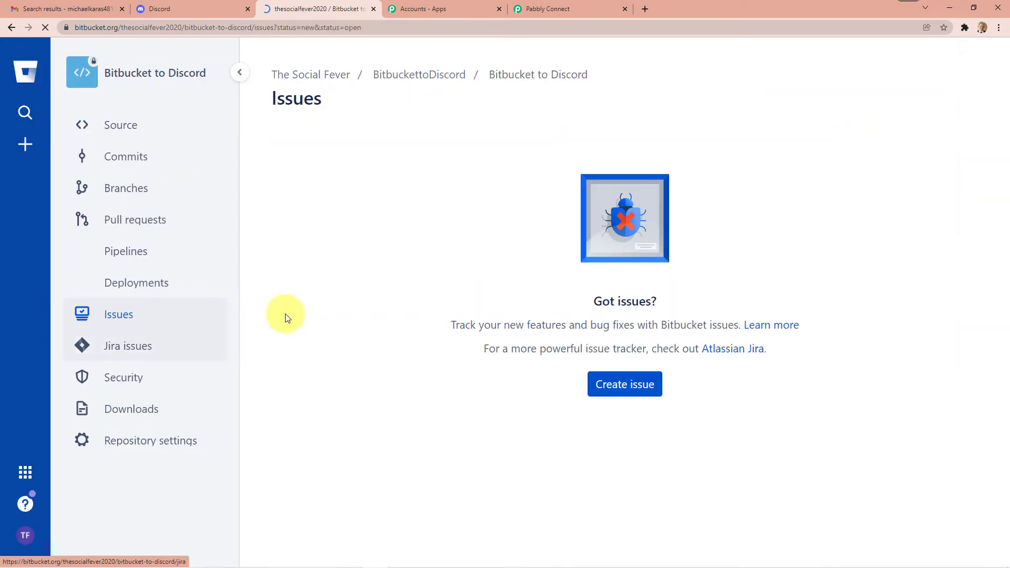
{"action": "left_click", "coordinate": [616, 383]}
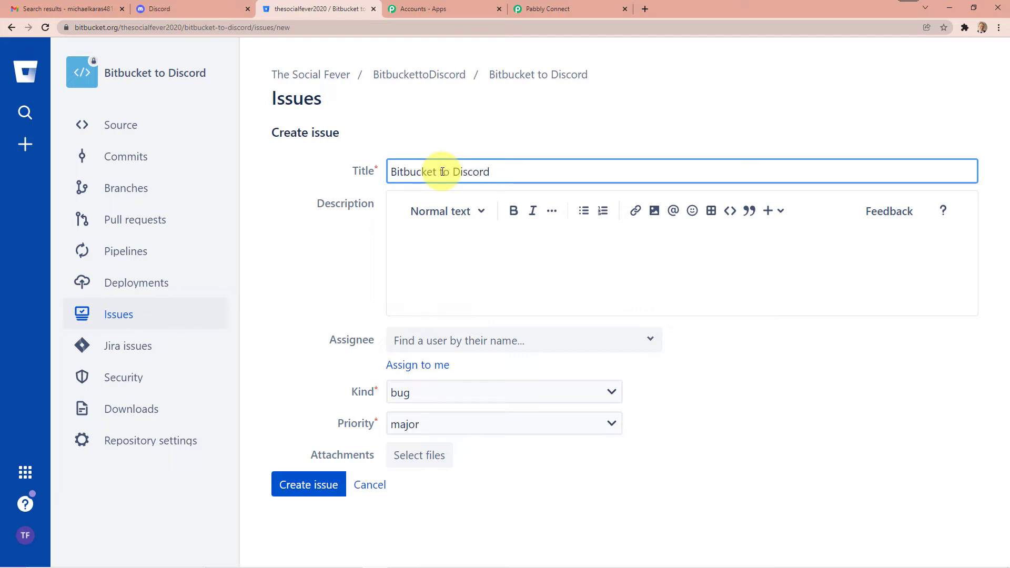
{"action": "type", "text": "issue"}
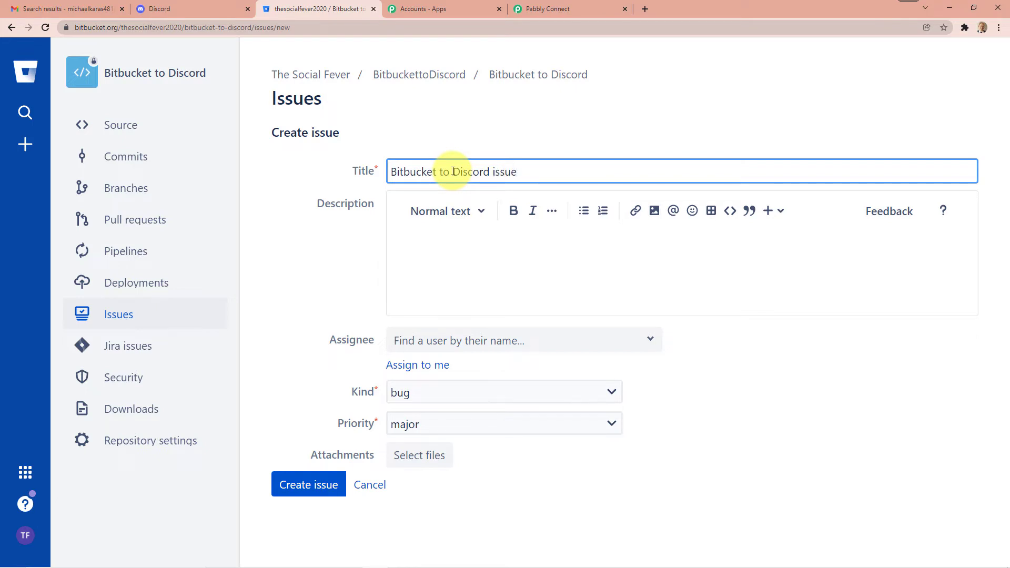
{"action": "left_click", "coordinate": [457, 257]}
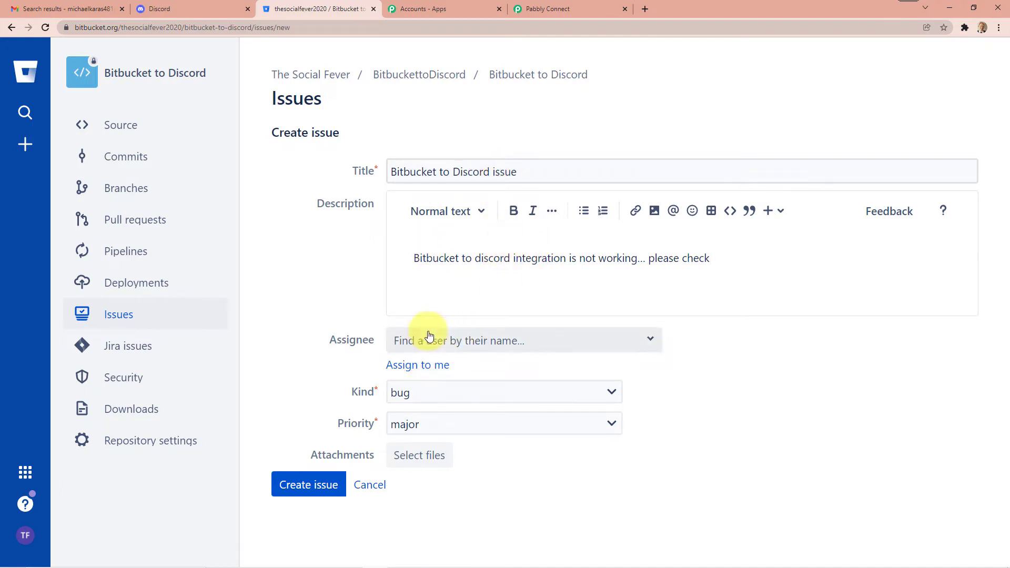
Assign the issue to yourself, keep Kind bug and Priority major, and create it.
{"action": "left_click", "coordinate": [427, 369]}
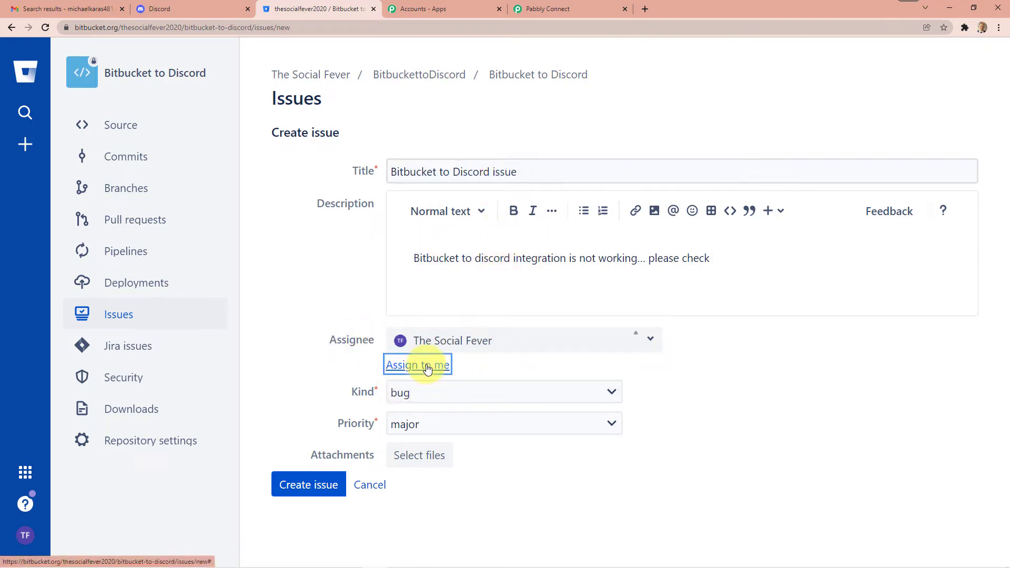
{"action": "left_click", "coordinate": [506, 343]}
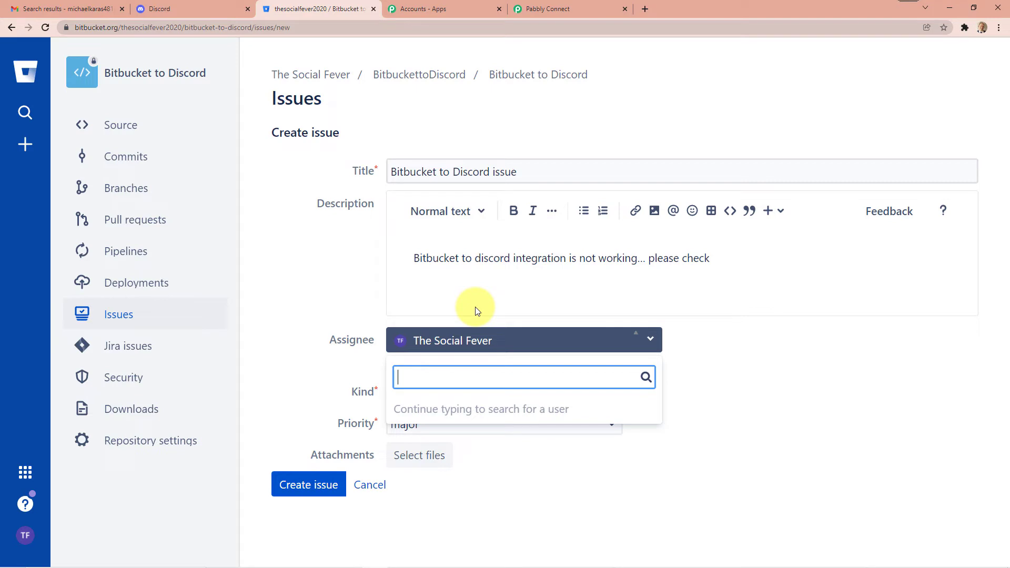
{"action": "left_click", "coordinate": [345, 293]}
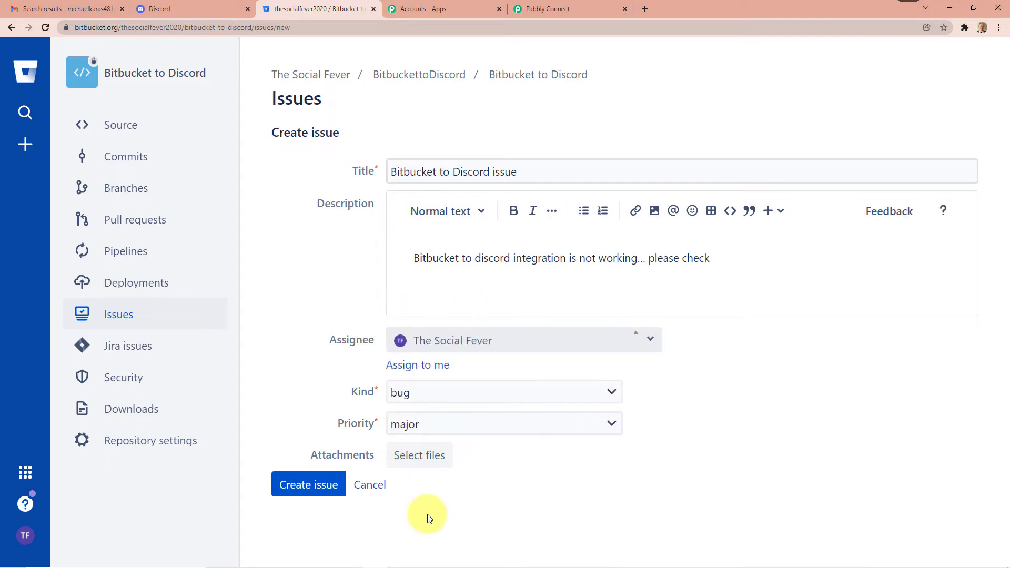
{"action": "left_click", "coordinate": [468, 343]}
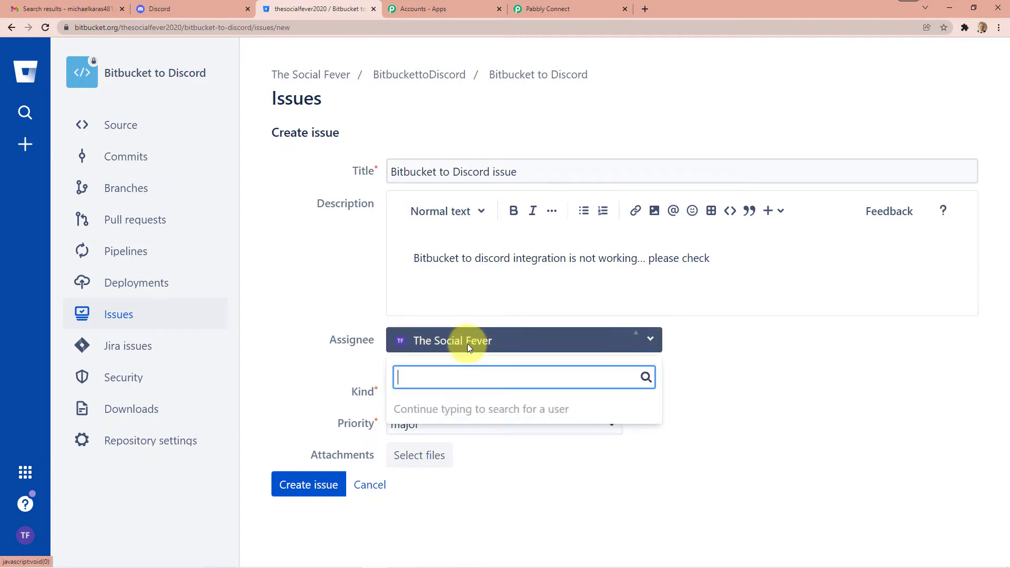
{"action": "left_click", "coordinate": [700, 350]}
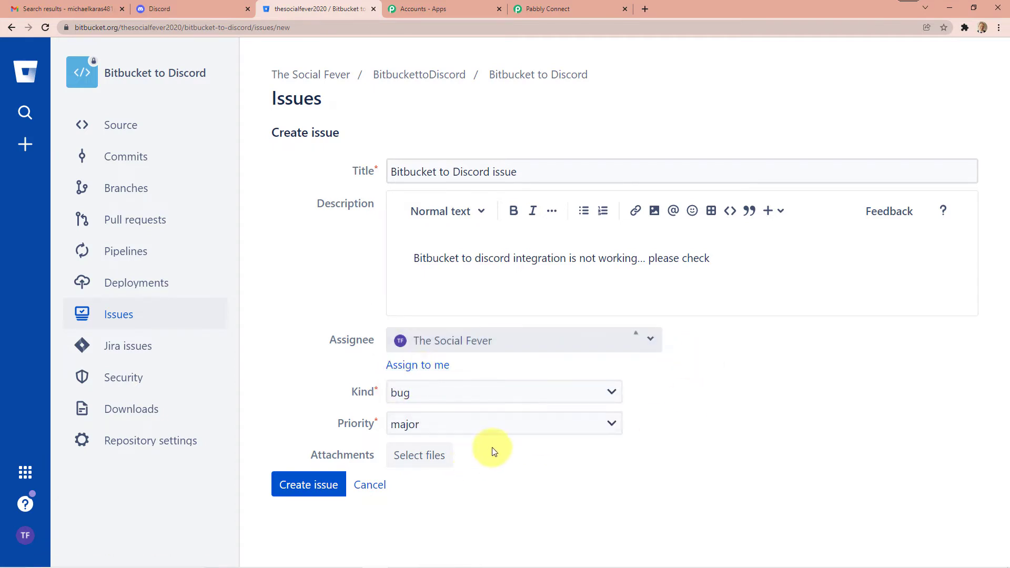
{"action": "left_click", "coordinate": [438, 393]}
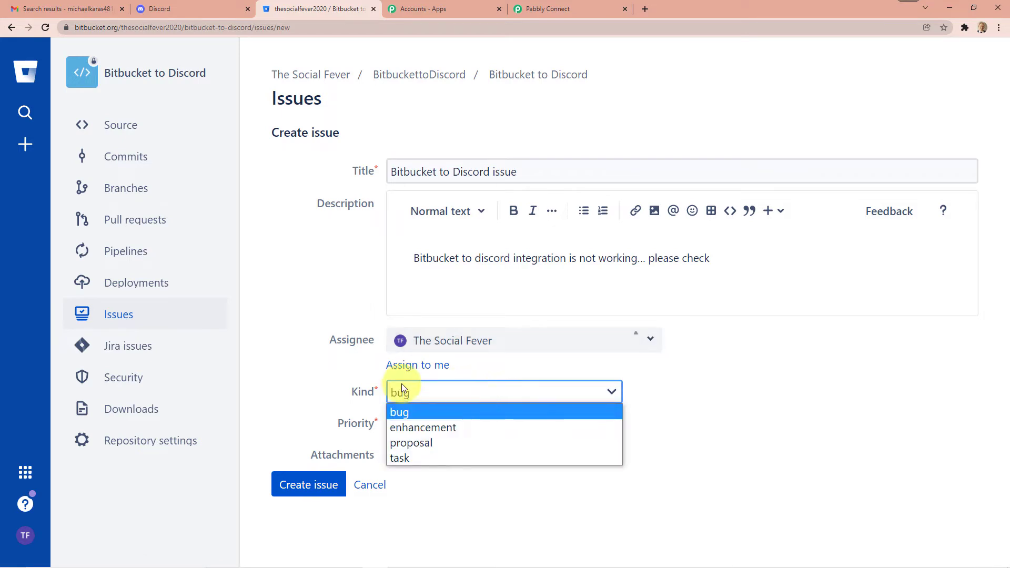
{"action": "left_click", "coordinate": [429, 408]}
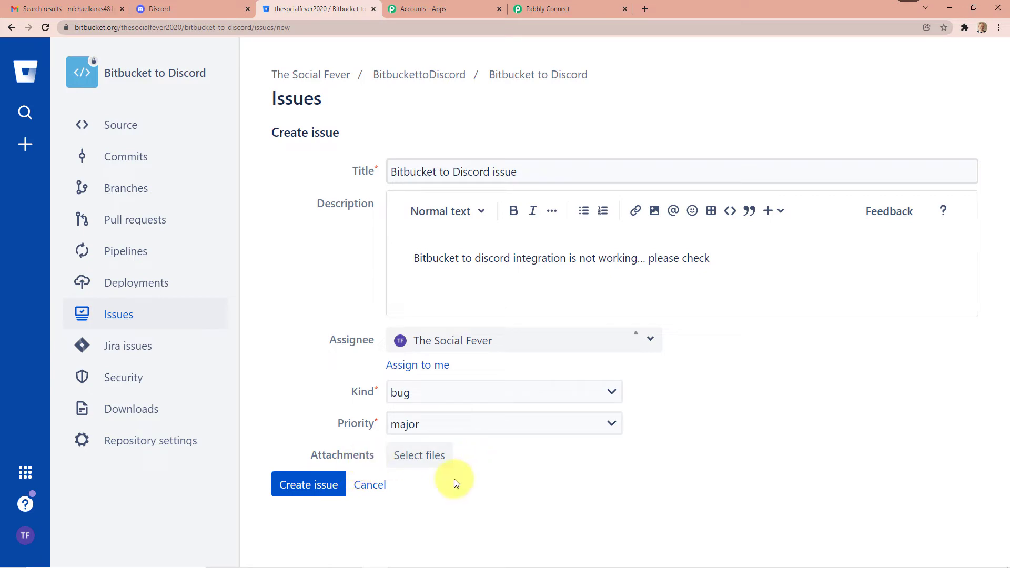
{"action": "left_click", "coordinate": [308, 495]}
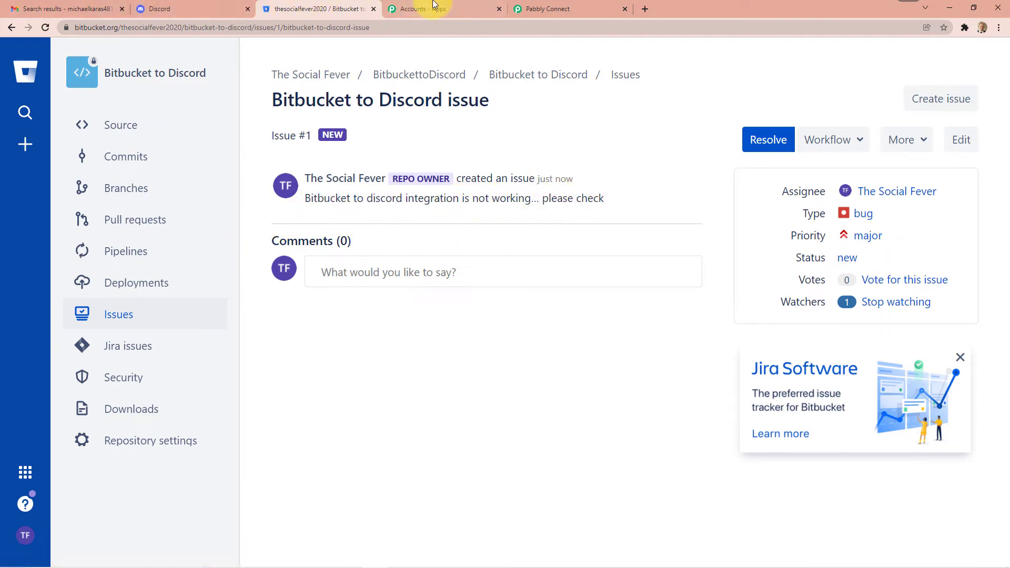
Re-capture the Bitbucket trigger's webhook response in Pabbly Connect and confirm with Yes.
{"action": "left_click", "coordinate": [572, 6]}
{"action": "scroll", "coordinate": [579, 106], "scroll_direction": "down", "scroll_amount": 2}
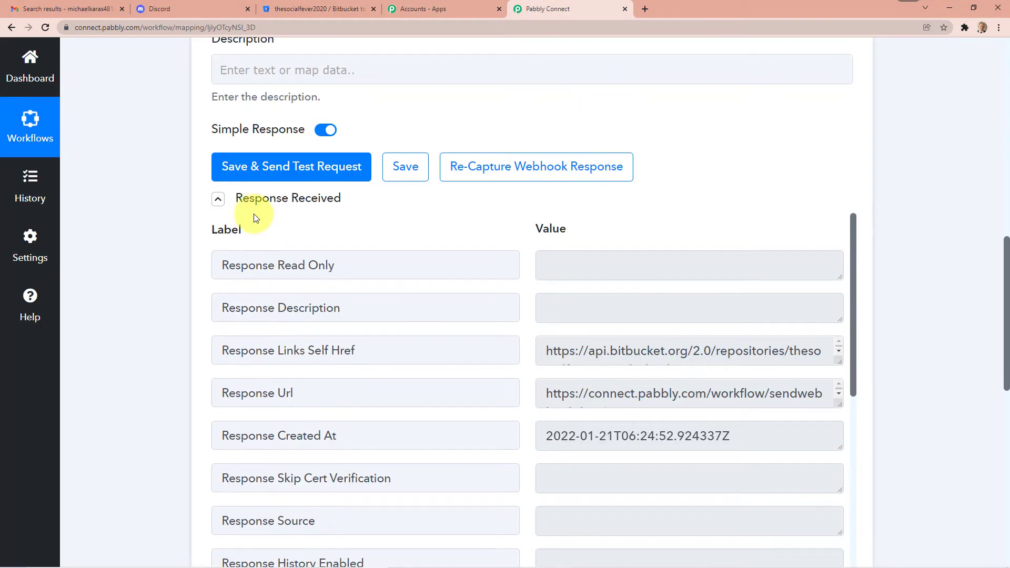
{"action": "scroll", "coordinate": [517, 323], "scroll_direction": "down", "scroll_amount": 5}
{"action": "scroll", "coordinate": [661, 354], "scroll_direction": "down", "scroll_amount": 5}
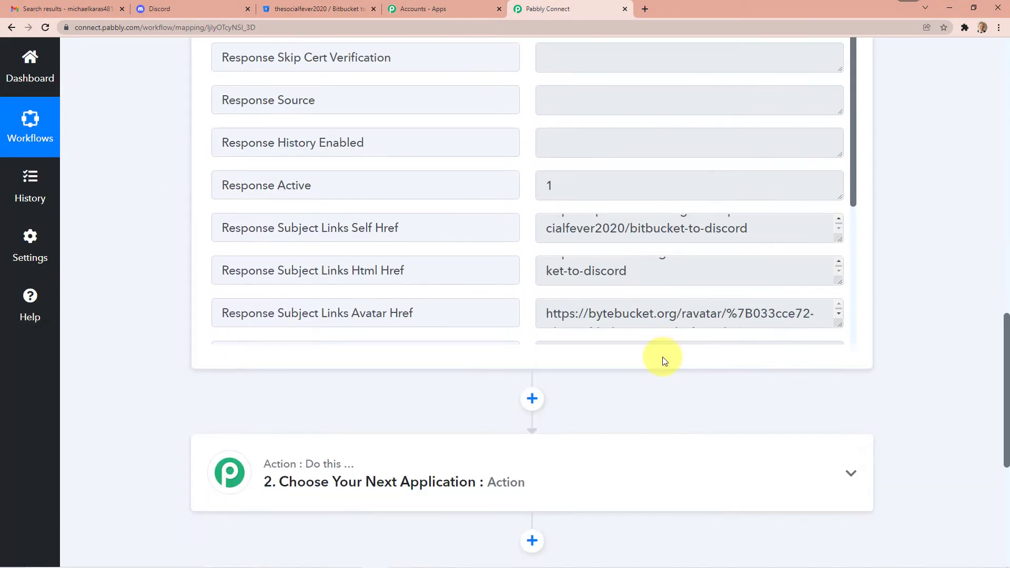
{"action": "scroll", "coordinate": [661, 354], "scroll_direction": "up", "scroll_amount": 3}
{"action": "scroll", "coordinate": [627, 310], "scroll_direction": "up", "scroll_amount": 7}
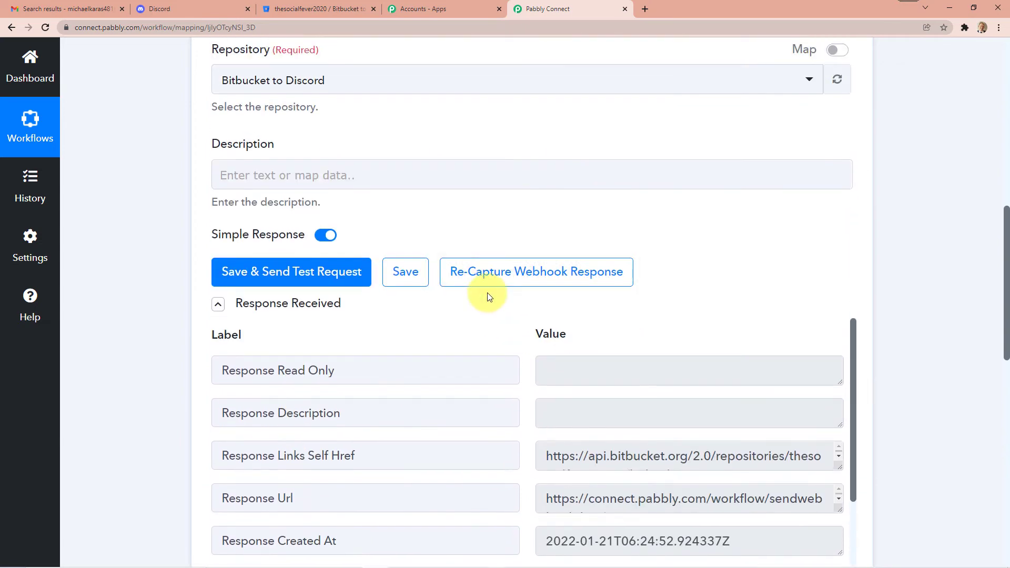
{"action": "left_click", "coordinate": [489, 285]}
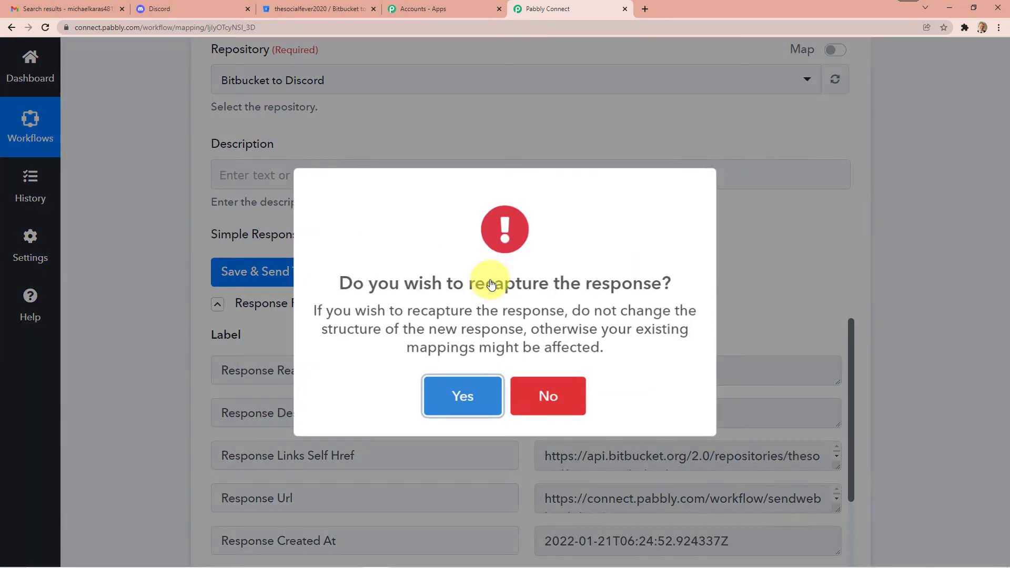
{"action": "left_click", "coordinate": [482, 396]}
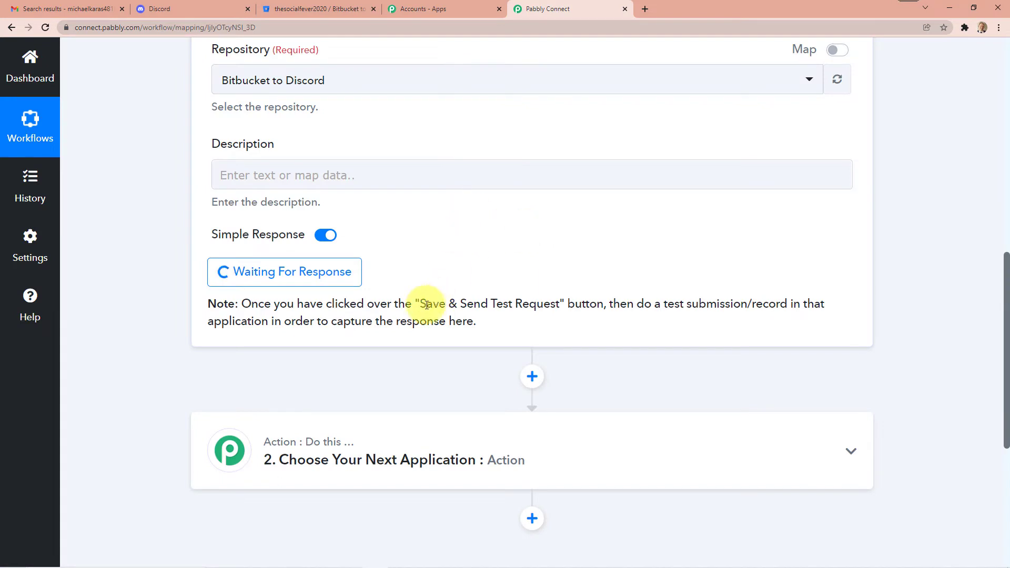
Check the trigger is waiting, then select the page address to reload the workflow.
{"action": "scroll", "coordinate": [405, 313], "scroll_direction": "down", "scroll_amount": 1}
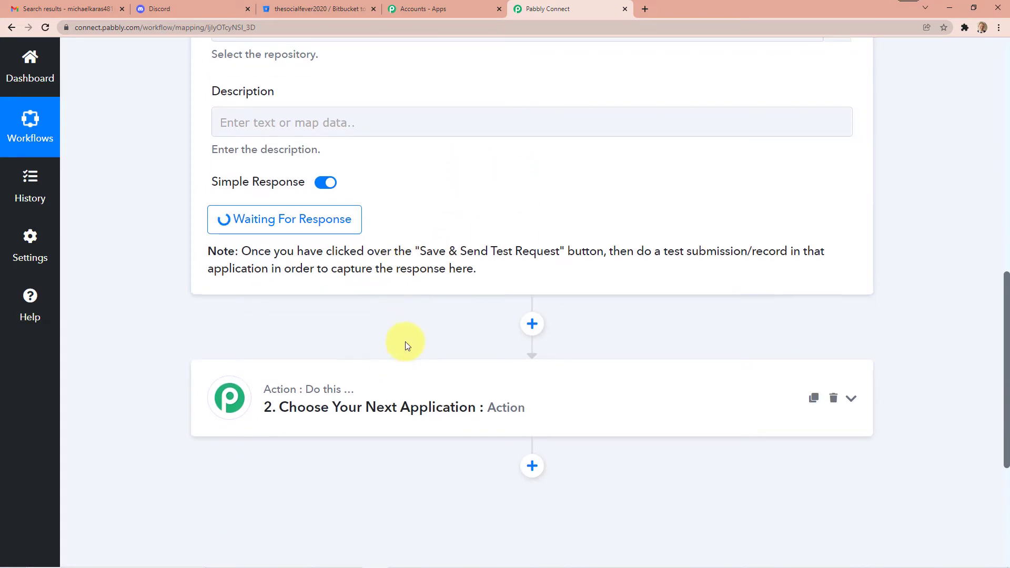
{"action": "scroll", "coordinate": [315, 337], "scroll_direction": "up", "scroll_amount": 2}
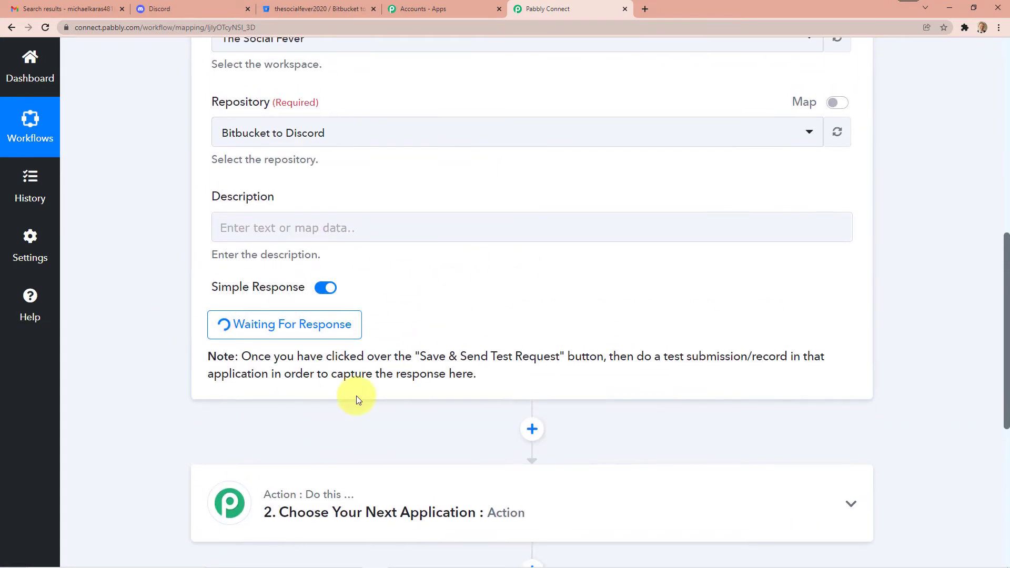
{"action": "scroll", "coordinate": [295, 336], "scroll_direction": "up", "scroll_amount": 2}
{"action": "scroll", "coordinate": [333, 323], "scroll_direction": "down", "scroll_amount": 3}
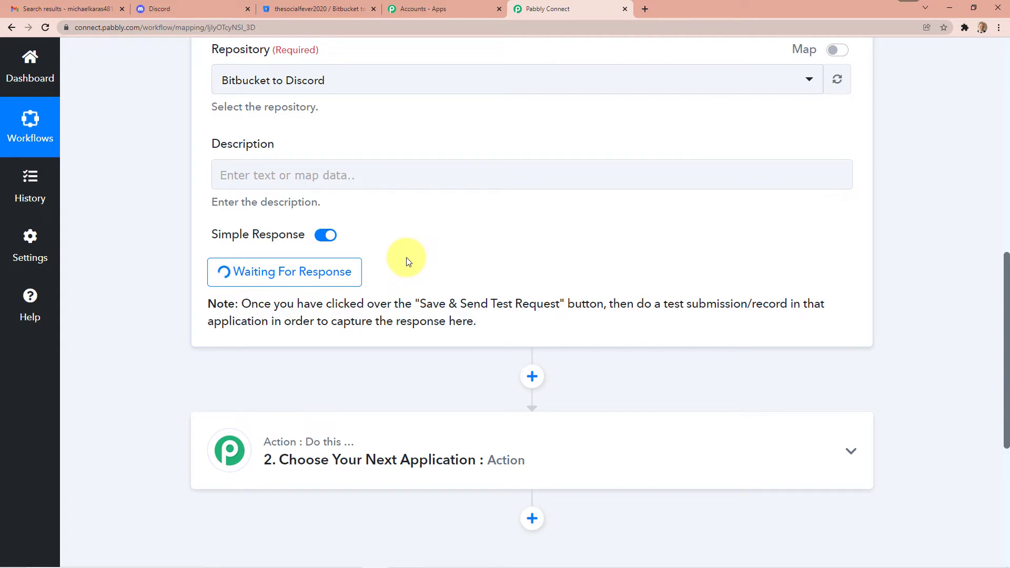
{"action": "left_click", "coordinate": [290, 28]}
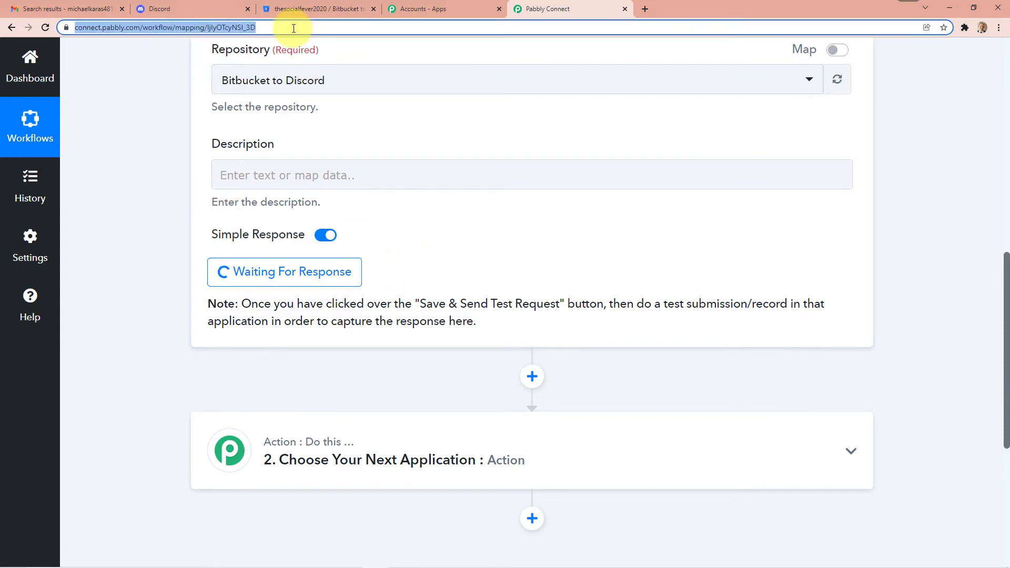
Reload the workflow, expand the captured response and enlarge the Issue Content Raw value.
{"action": "key", "text": "Return"}
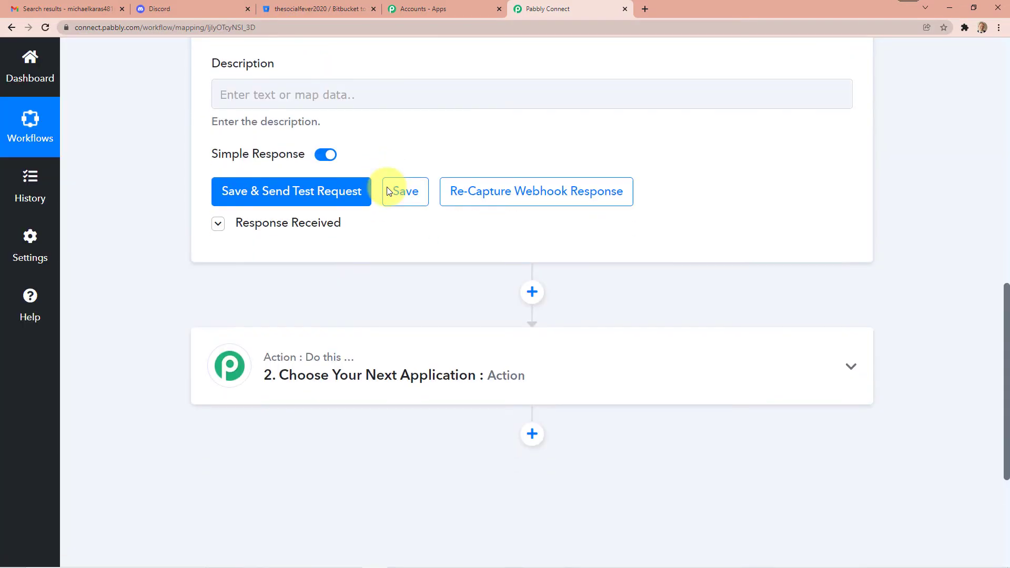
{"action": "left_click", "coordinate": [331, 199]}
{"action": "scroll", "coordinate": [532, 282], "scroll_direction": "down", "scroll_amount": 3}
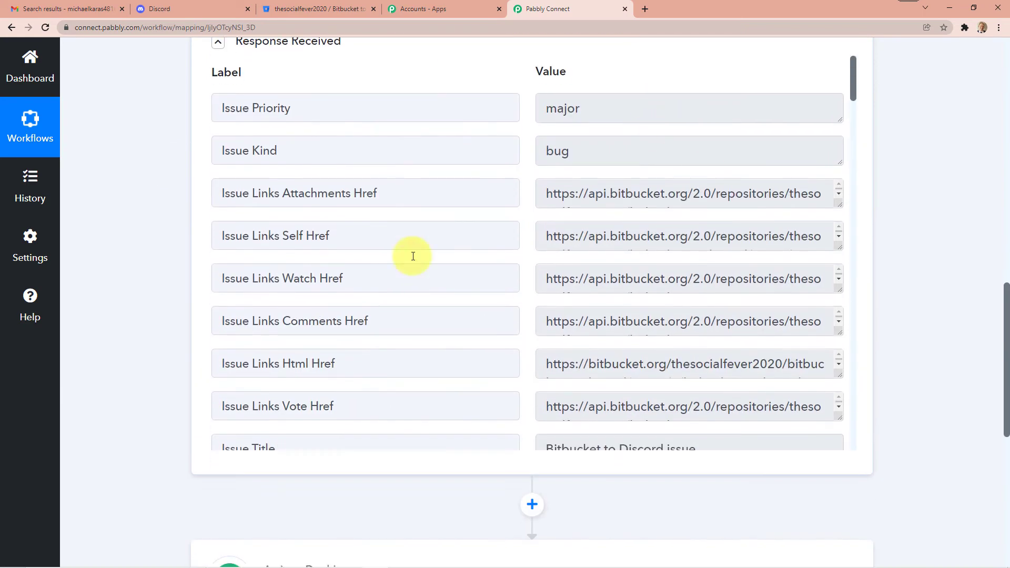
{"action": "scroll", "coordinate": [597, 248], "scroll_direction": "up", "scroll_amount": 2}
{"action": "scroll", "coordinate": [591, 248], "scroll_direction": "down", "scroll_amount": 5}
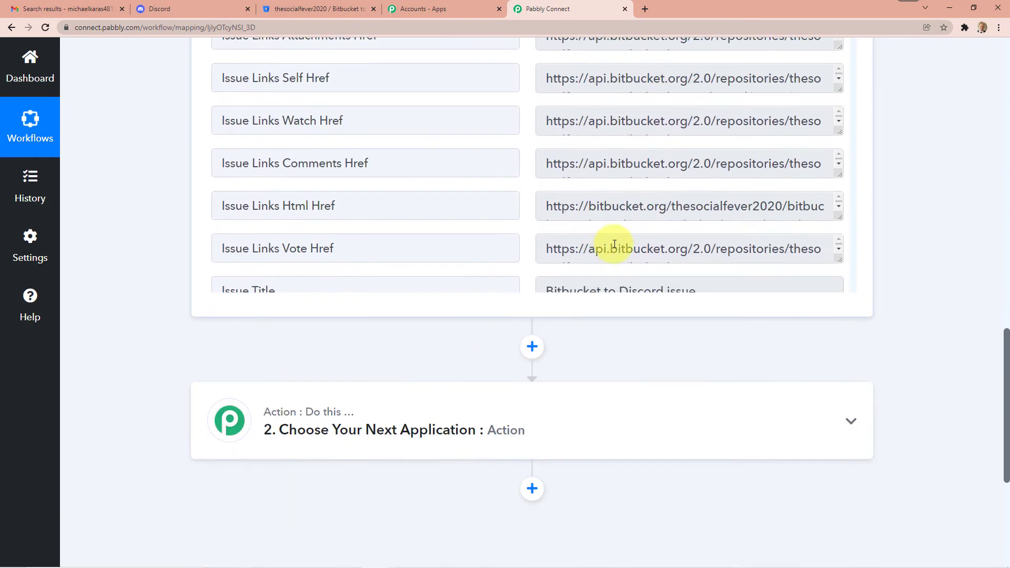
{"action": "scroll", "coordinate": [615, 244], "scroll_direction": "up", "scroll_amount": 5}
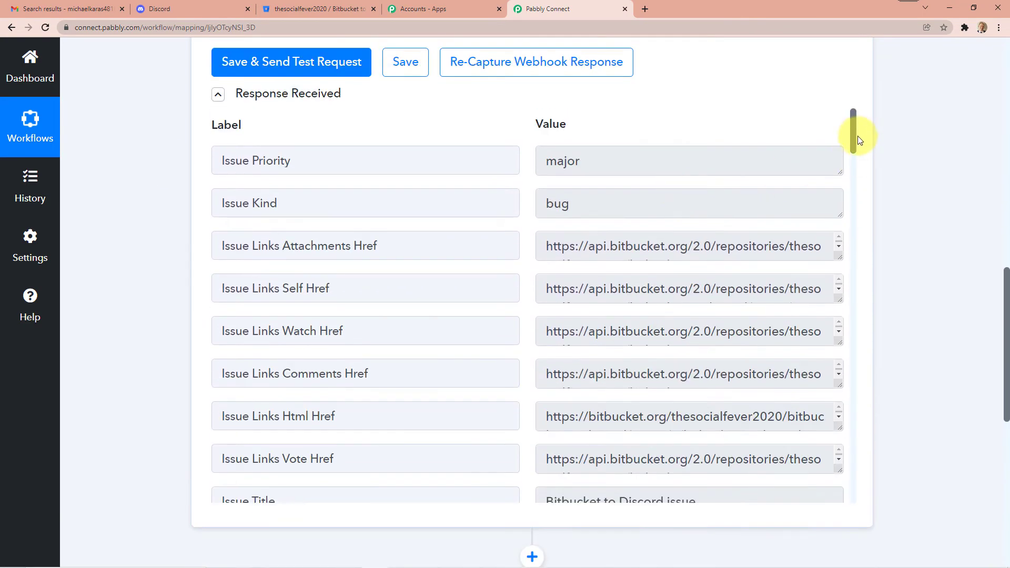
{"action": "left_click_drag", "start_coordinate": [855, 136], "coordinate": [830, 242]}
{"action": "scroll", "coordinate": [591, 215], "scroll_direction": "up", "scroll_amount": 2}
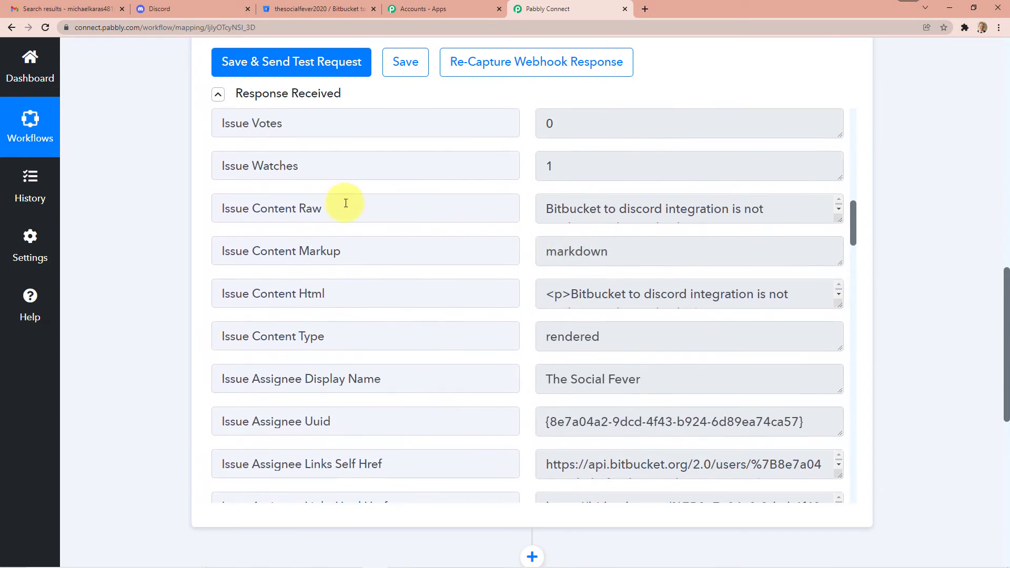
{"action": "left_click_drag", "start_coordinate": [842, 218], "coordinate": [841, 251]}
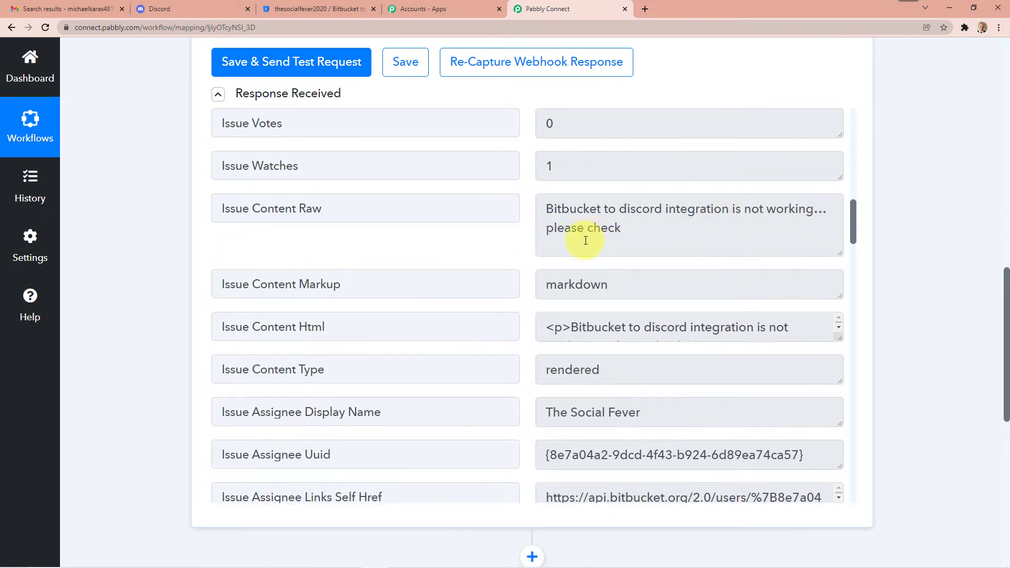
Scroll past the response data to the '2. Choose Your Next Application' step.
{"action": "scroll", "coordinate": [596, 234], "scroll_direction": "up", "scroll_amount": 10}
{"action": "scroll", "coordinate": [575, 372], "scroll_direction": "down", "scroll_amount": 2}
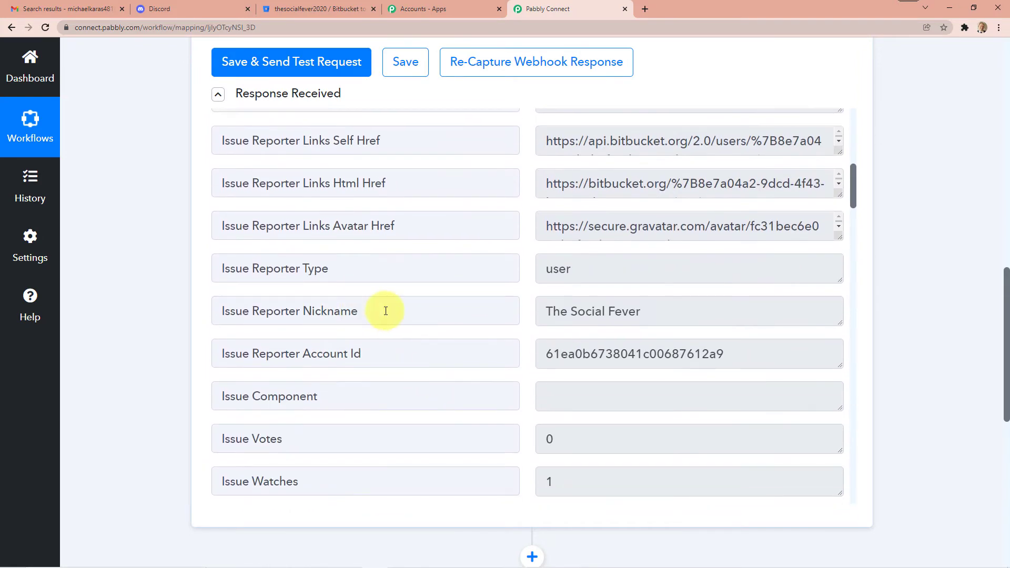
{"action": "scroll", "coordinate": [580, 311], "scroll_direction": "up", "scroll_amount": 3}
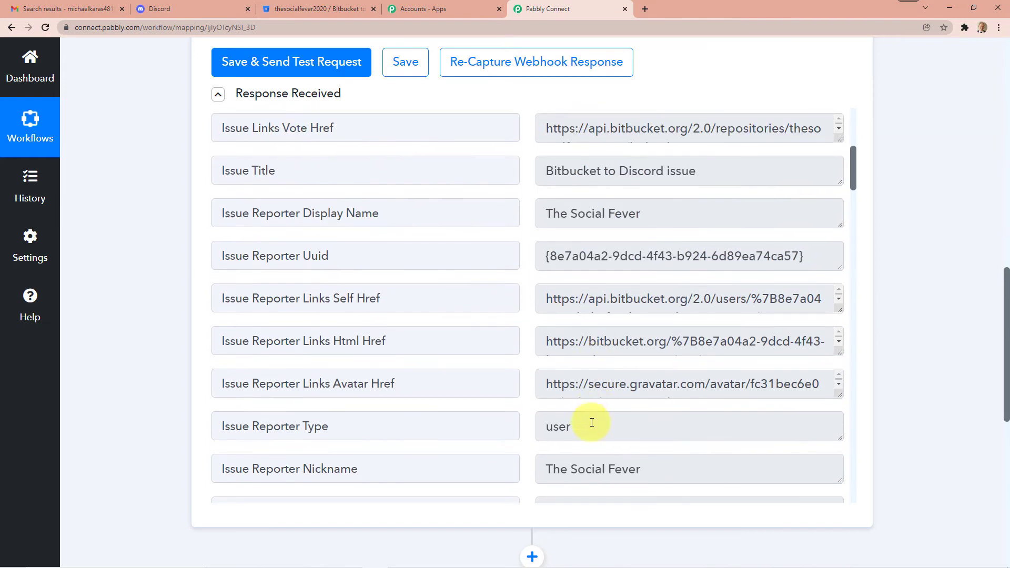
{"action": "scroll", "coordinate": [589, 421], "scroll_direction": "up", "scroll_amount": 5}
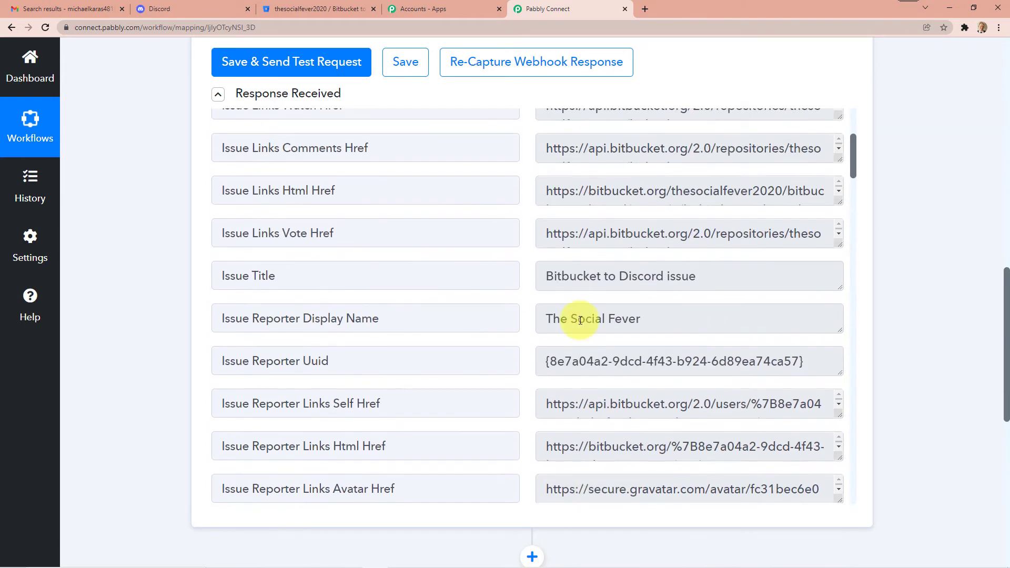
{"action": "scroll", "coordinate": [582, 298], "scroll_direction": "down", "scroll_amount": 1}
{"action": "scroll", "coordinate": [591, 332], "scroll_direction": "down", "scroll_amount": 2}
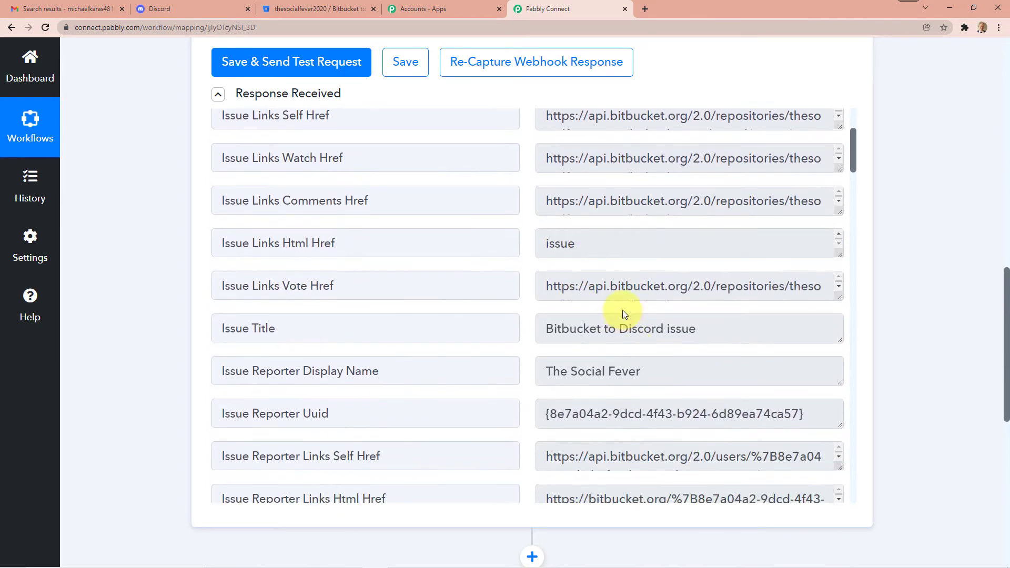
{"action": "scroll", "coordinate": [626, 295], "scroll_direction": "down", "scroll_amount": 15}
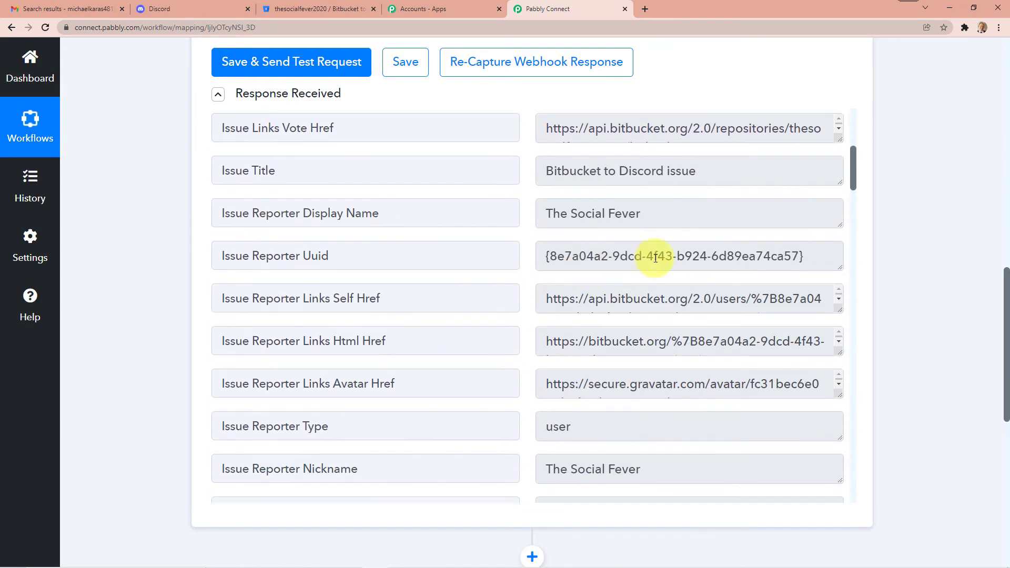
{"action": "scroll", "coordinate": [534, 258], "scroll_direction": "down", "scroll_amount": 20}
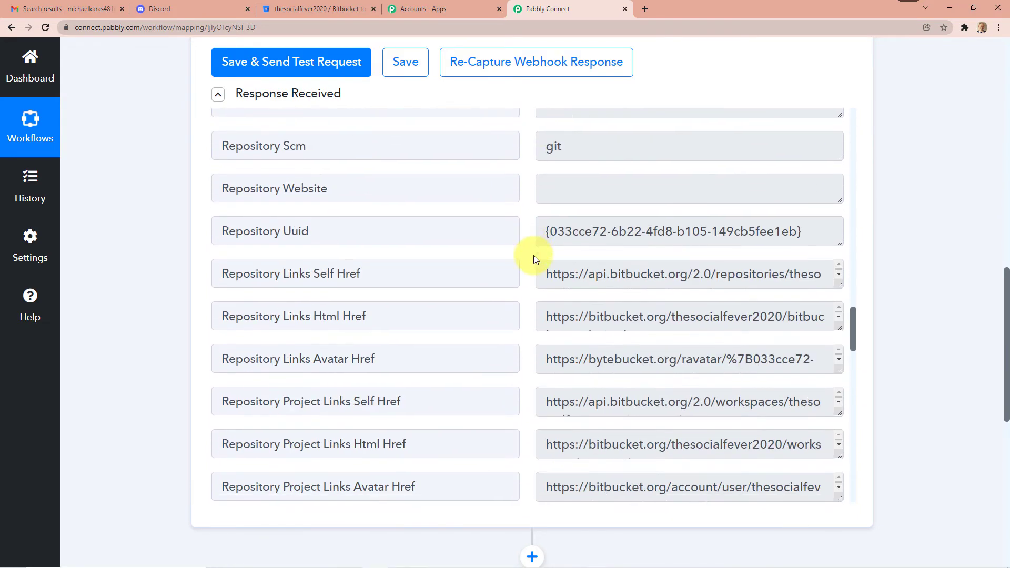
{"action": "scroll", "coordinate": [534, 255], "scroll_direction": "down", "scroll_amount": 5}
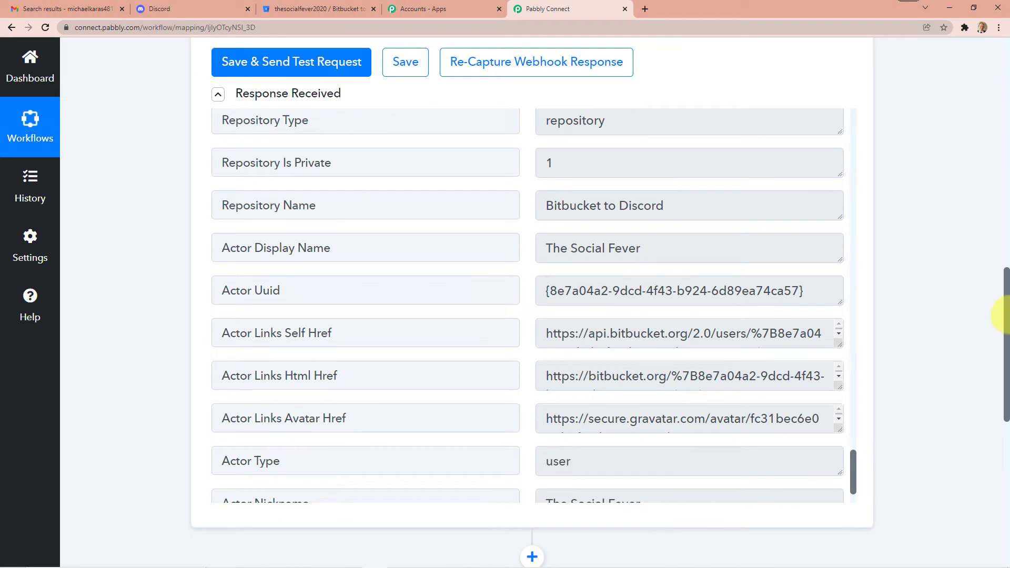
{"action": "scroll", "coordinate": [956, 367], "scroll_direction": "down", "scroll_amount": 5}
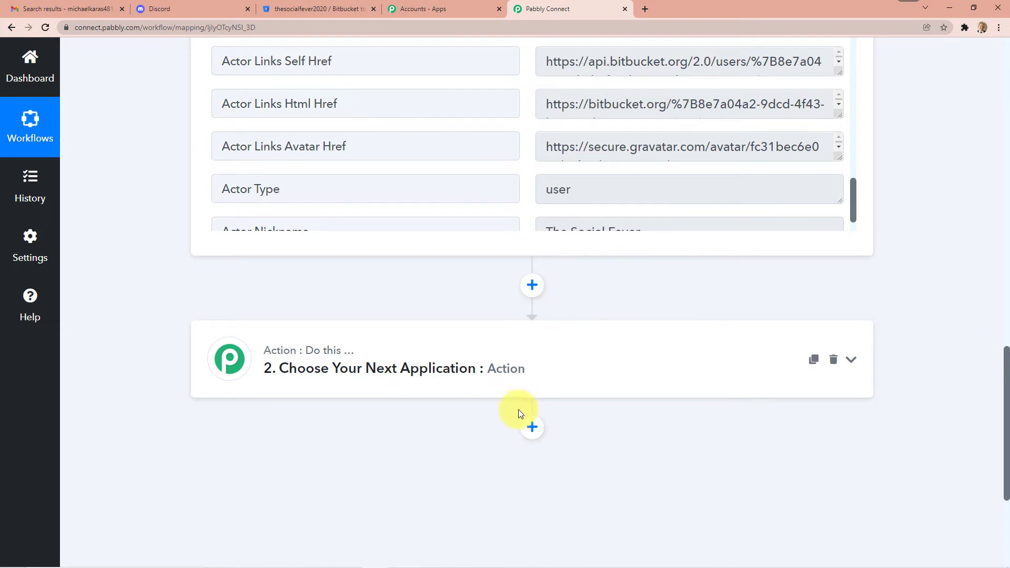
Search for and choose Discord as the action step's app.
{"action": "left_click", "coordinate": [500, 371]}
{"action": "left_click", "coordinate": [388, 353]}
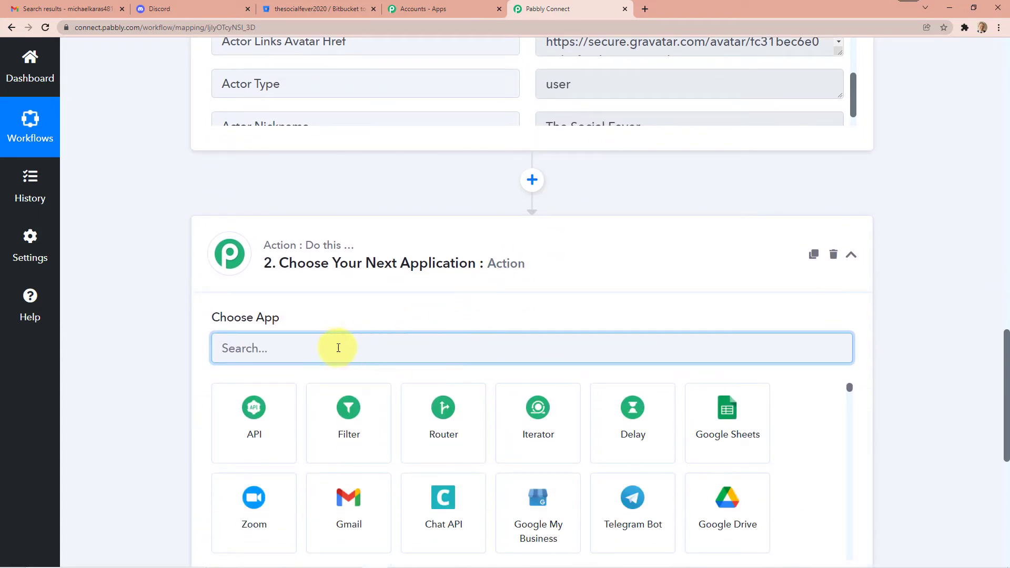
{"action": "type", "text": "Dic"}
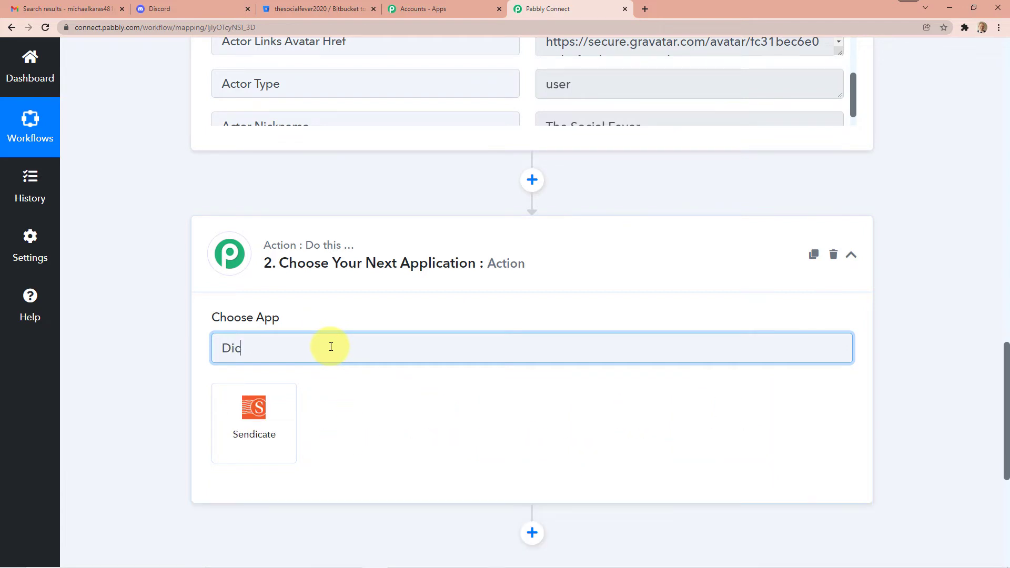
{"action": "type", "text": "scor"}
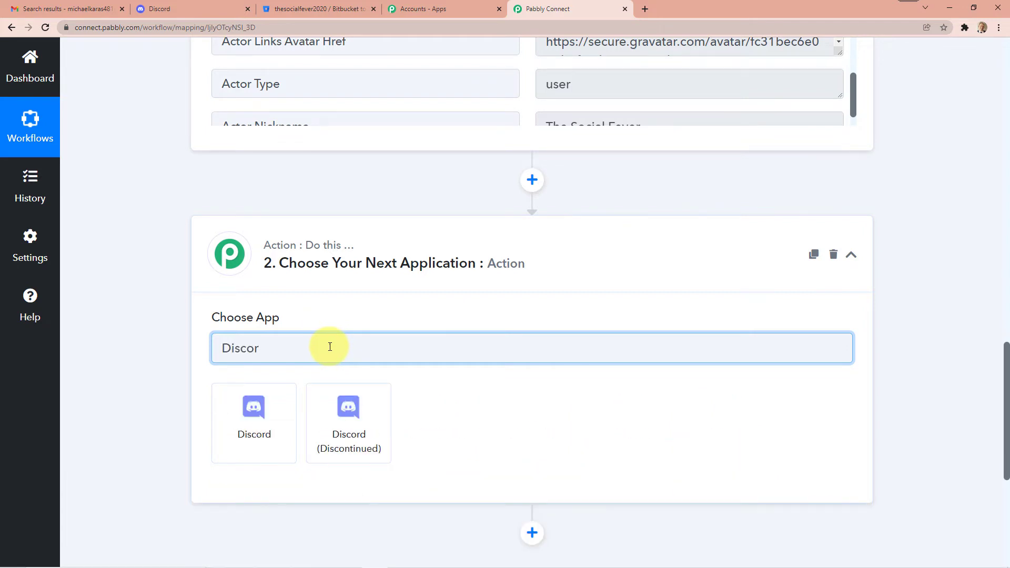
{"action": "left_click", "coordinate": [289, 406]}
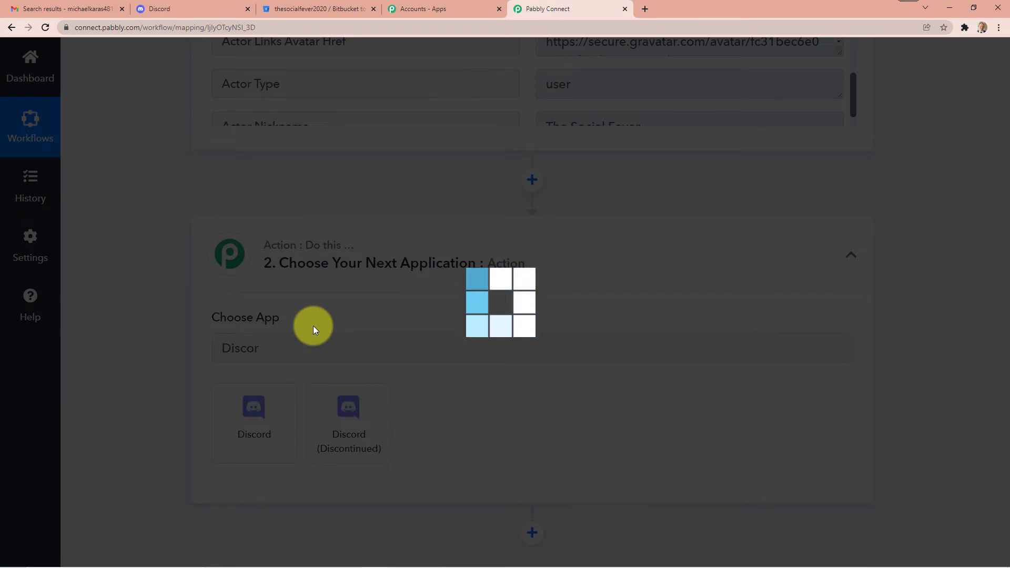
{"action": "scroll", "coordinate": [332, 295], "scroll_direction": "up", "scroll_amount": 4}
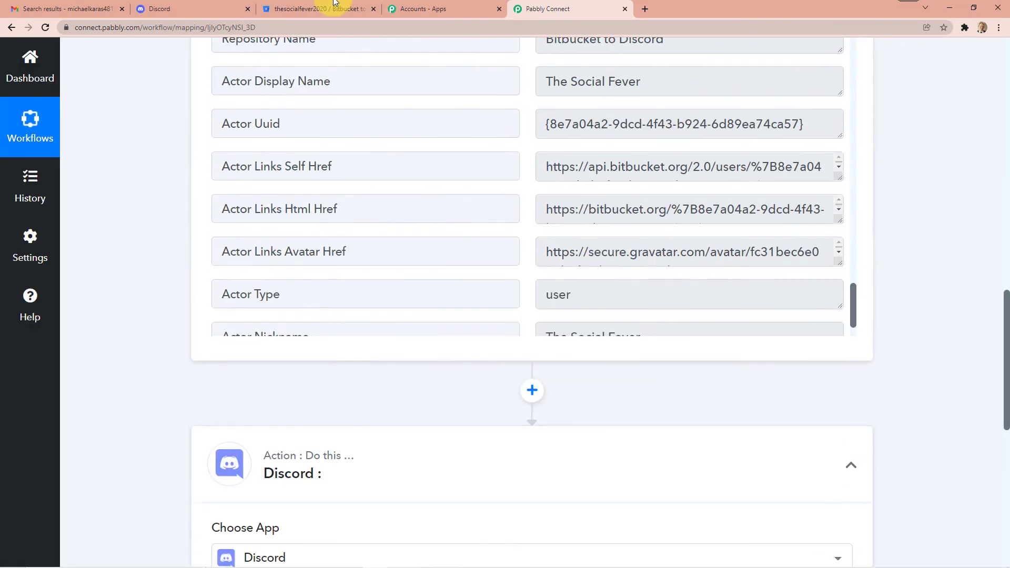
{"action": "scroll", "coordinate": [358, 189], "scroll_direction": "down", "scroll_amount": 6}
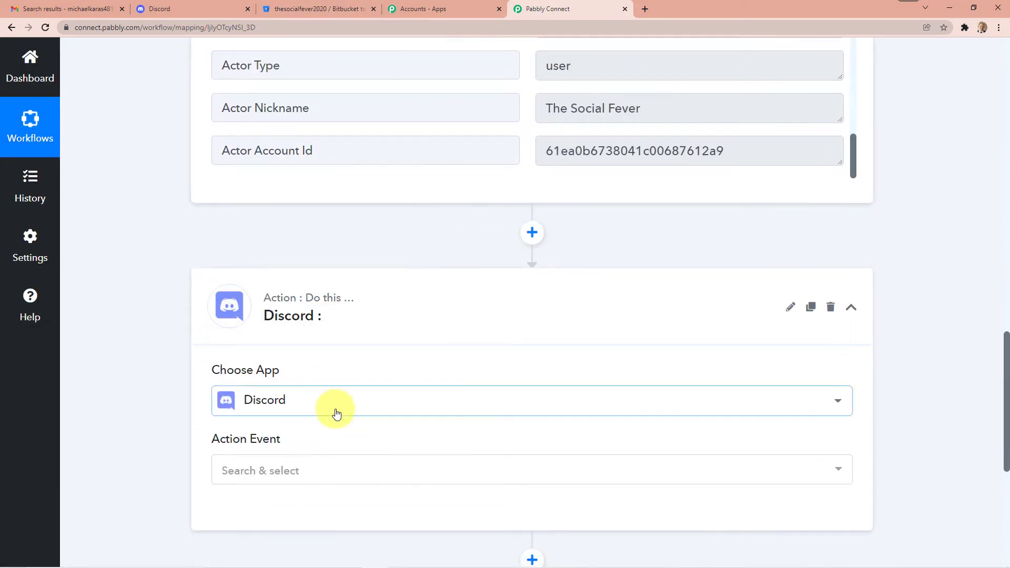
{"action": "scroll", "coordinate": [323, 460], "scroll_direction": "down", "scroll_amount": 2}
Set the Discord event to Send Channel Message (HTML), connect it, and go get a webhook URL.
{"action": "left_click", "coordinate": [289, 375]}
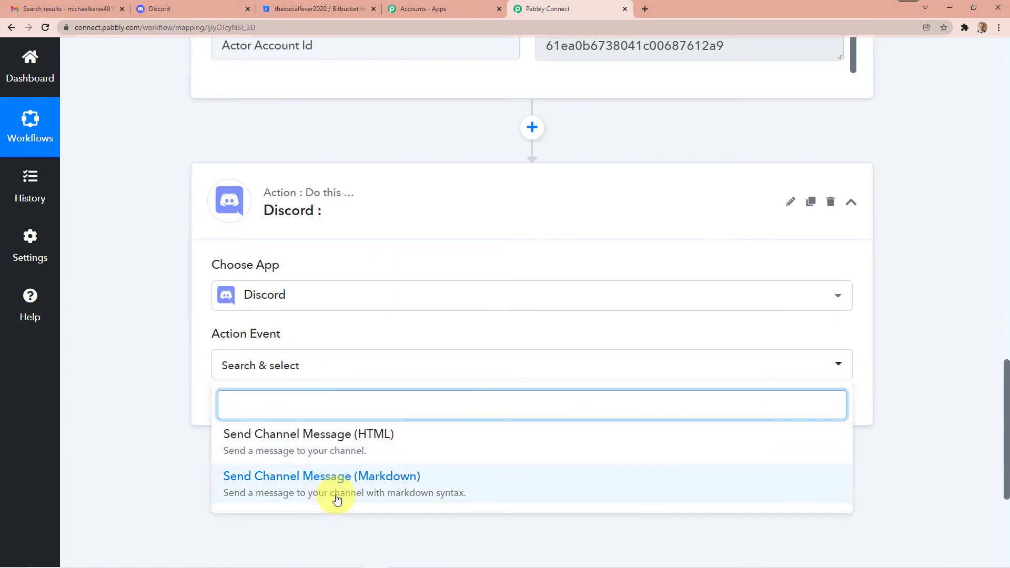
{"action": "left_click", "coordinate": [339, 437]}
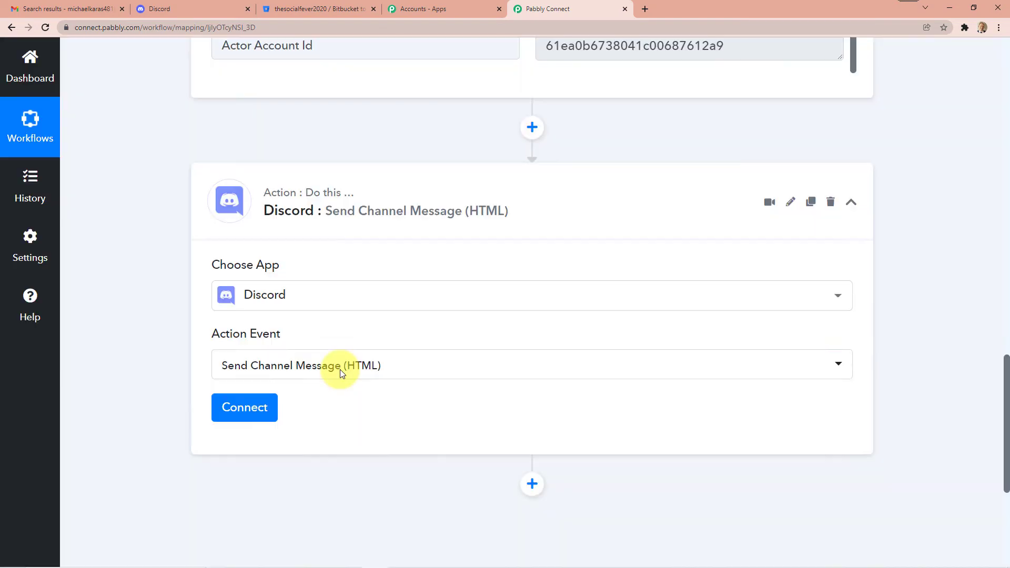
{"action": "left_click", "coordinate": [246, 409]}
{"action": "scroll", "coordinate": [335, 360], "scroll_direction": "down", "scroll_amount": 4}
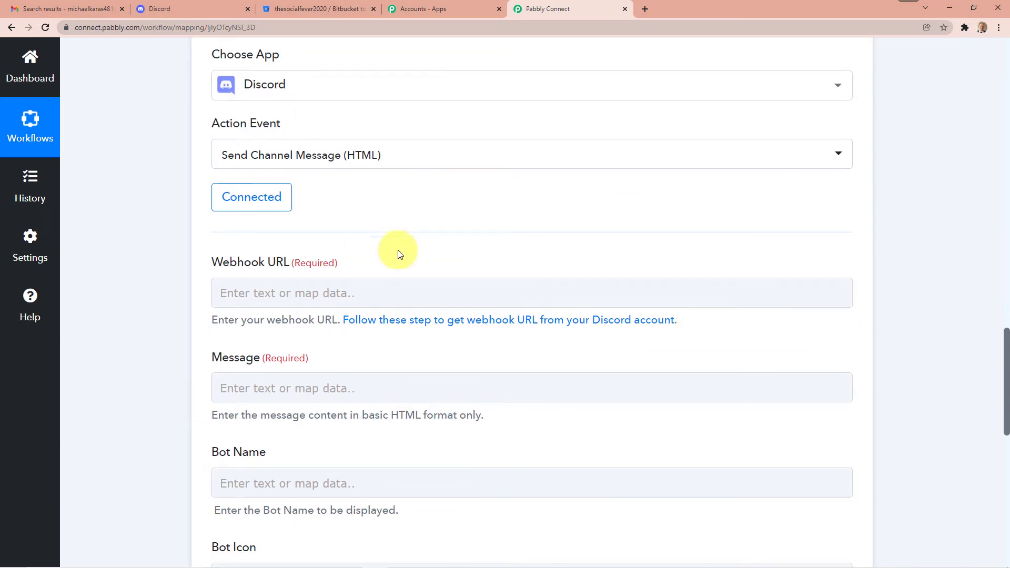
{"action": "left_click", "coordinate": [283, 290]}
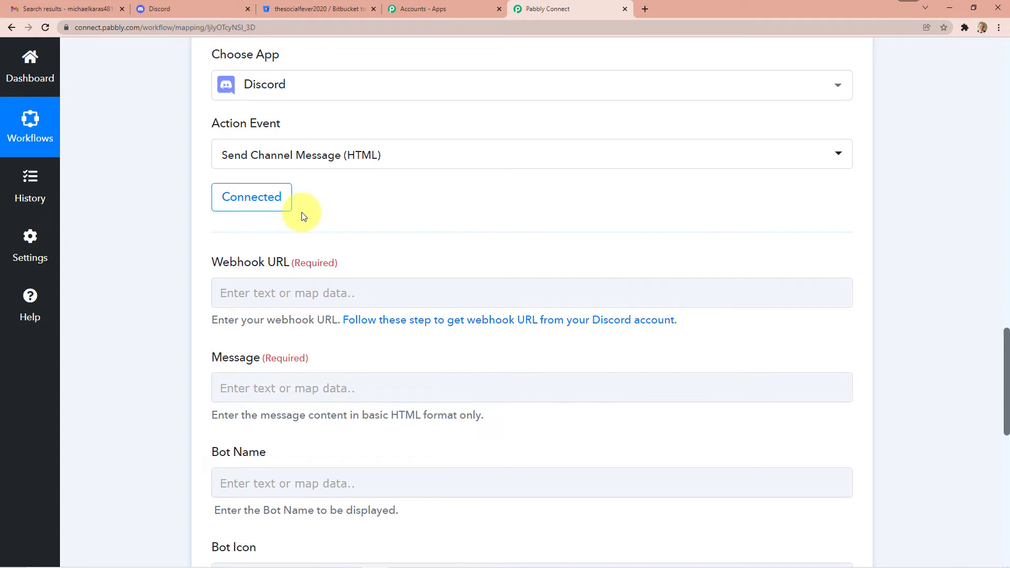
{"action": "left_click", "coordinate": [198, 9]}
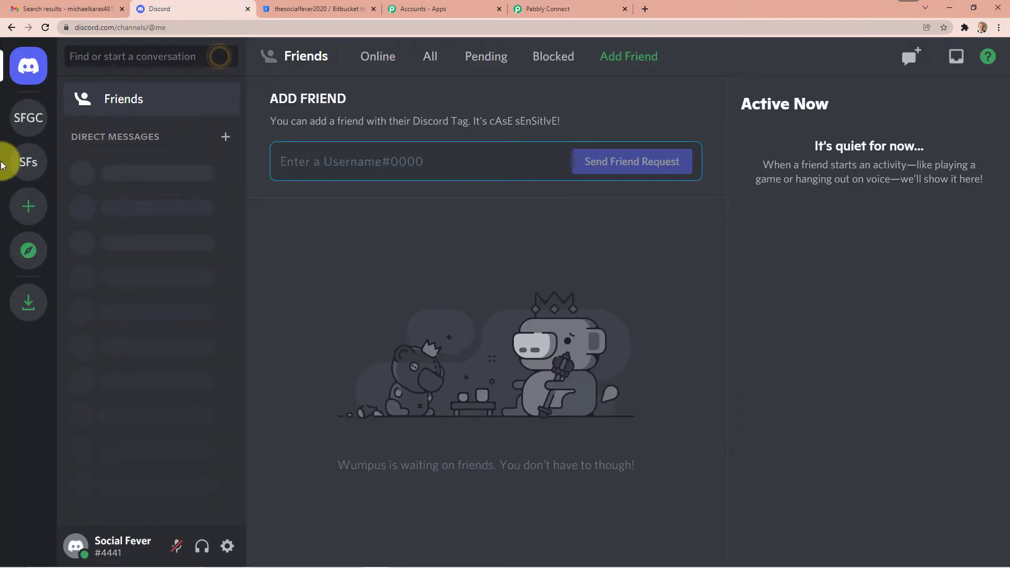
Open the SFGC server's Server Settings at the Integrations page.
{"action": "left_click", "coordinate": [28, 125]}
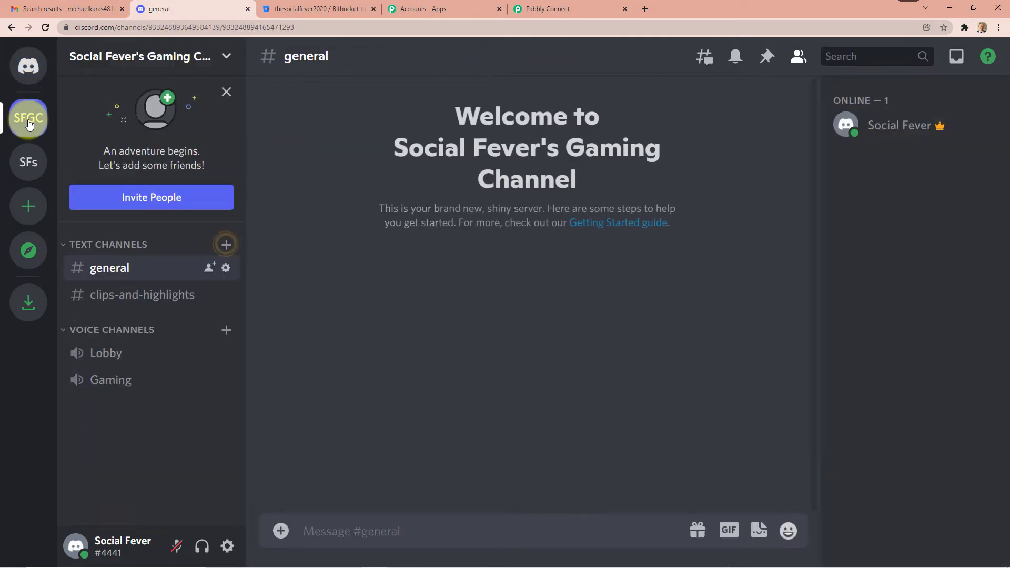
{"action": "left_click", "coordinate": [226, 55]}
{"action": "left_click", "coordinate": [158, 157]}
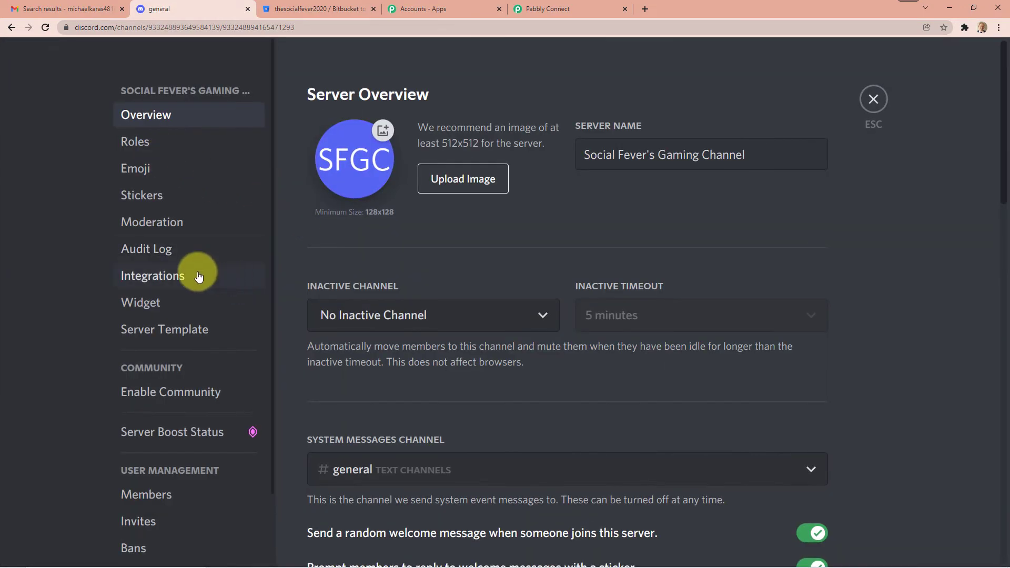
{"action": "left_click", "coordinate": [171, 280]}
Create a Spidey Bot webhook for #general and copy its webhook URL.
{"action": "scroll", "coordinate": [579, 263], "scroll_direction": "down", "scroll_amount": 1}
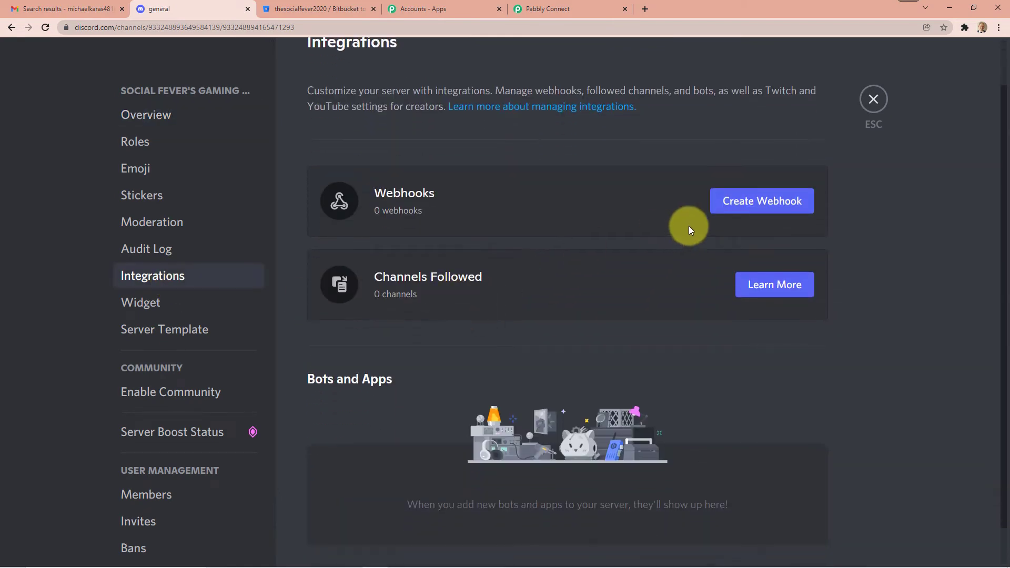
{"action": "left_click", "coordinate": [717, 203]}
{"action": "left_click", "coordinate": [547, 380]}
{"action": "scroll", "coordinate": [500, 358], "scroll_direction": "down", "scroll_amount": 1}
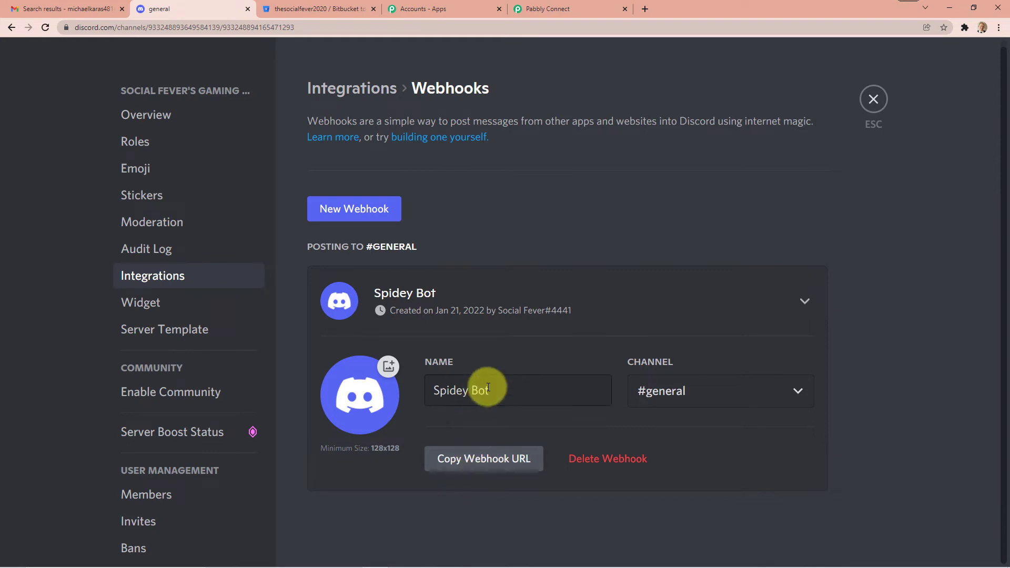
{"action": "left_click", "coordinate": [466, 467]}
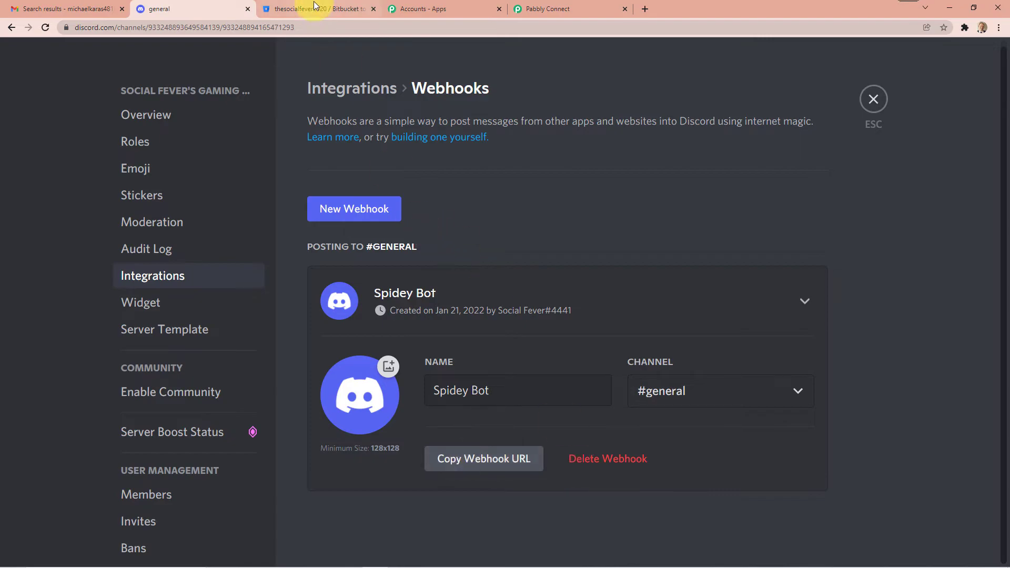
{"action": "left_click", "coordinate": [572, 8]}
Paste the copied Discord webhook URL into the Webhook URL field.
{"action": "left_click", "coordinate": [291, 295]}
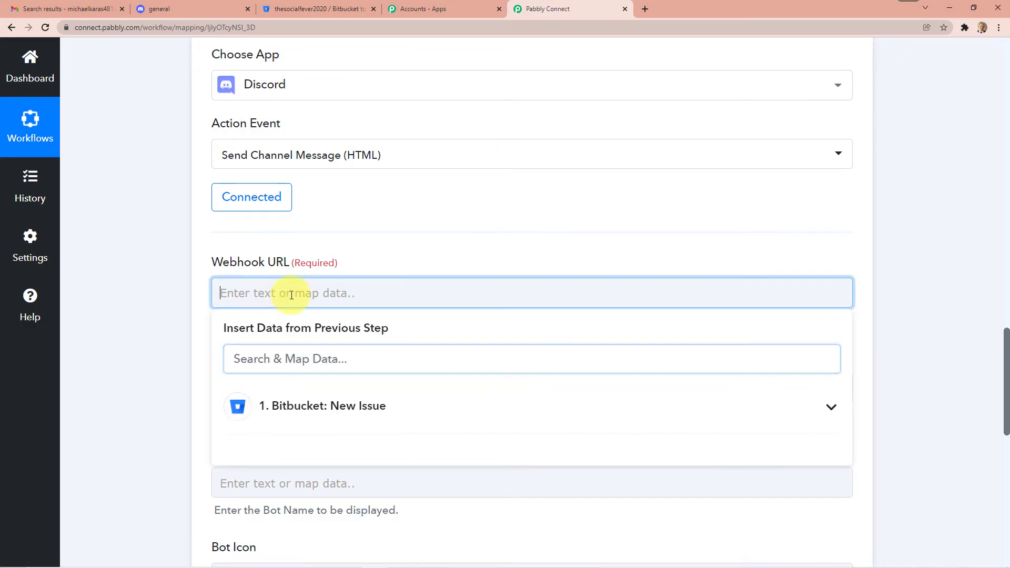
{"action": "key", "text": "ctrl+v"}
{"action": "left_click", "coordinate": [368, 190]}
{"action": "scroll", "coordinate": [421, 121], "scroll_direction": "down", "scroll_amount": 2}
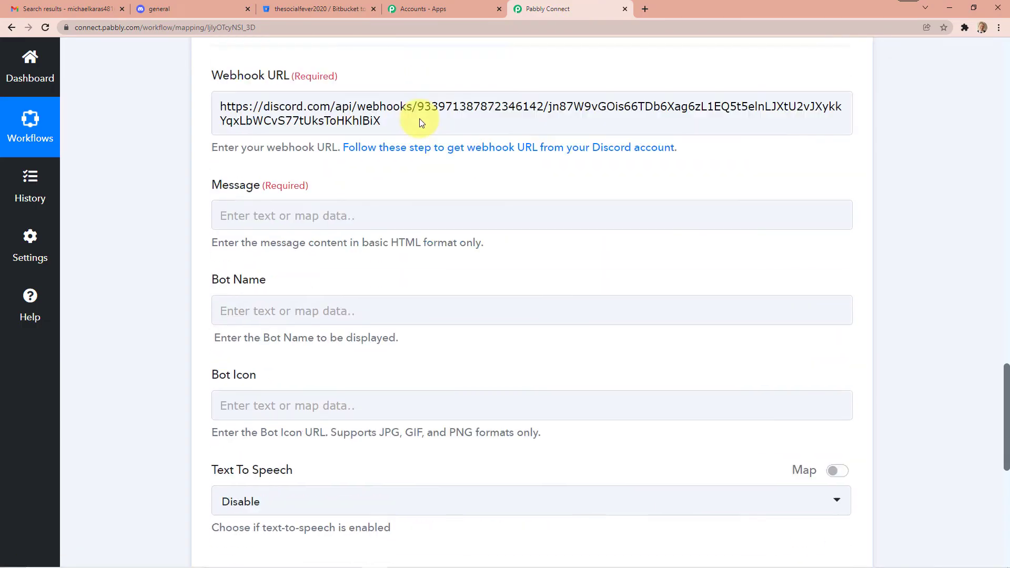
{"action": "scroll", "coordinate": [420, 122], "scroll_direction": "down", "scroll_amount": 2}
Browse the Bitbucket: New Issue data fields available for the Message field.
{"action": "left_click", "coordinate": [239, 194]}
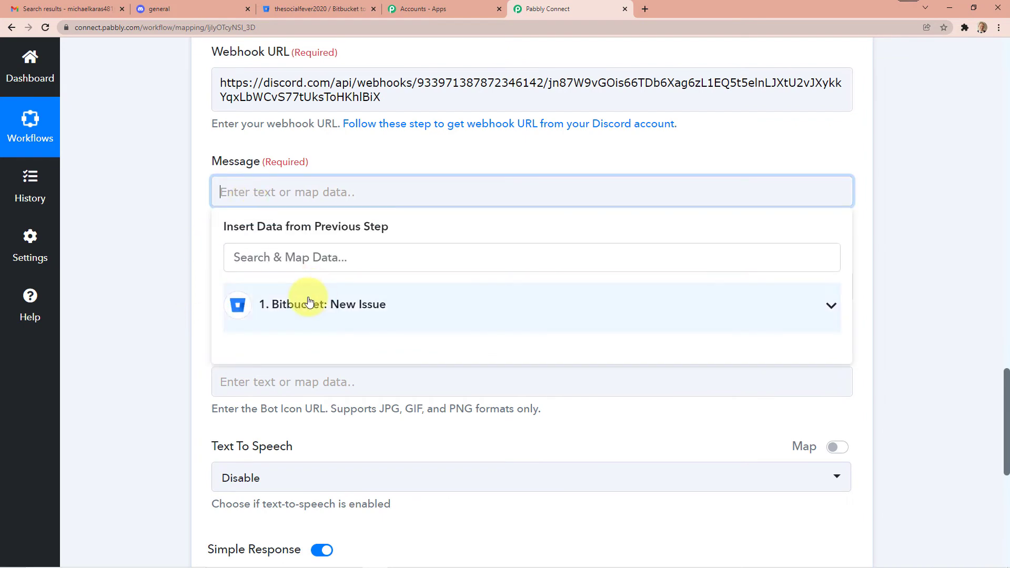
{"action": "left_click", "coordinate": [307, 302]}
{"action": "scroll", "coordinate": [388, 388], "scroll_direction": "down", "scroll_amount": 3}
{"action": "scroll", "coordinate": [501, 360], "scroll_direction": "down", "scroll_amount": 4}
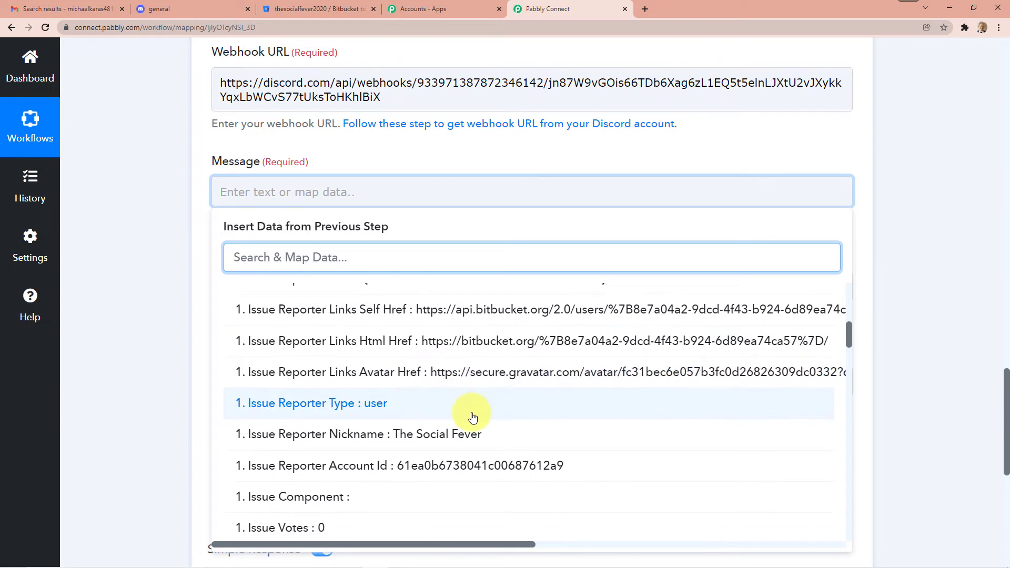
{"action": "scroll", "coordinate": [447, 424], "scroll_direction": "down", "scroll_amount": 1}
{"action": "scroll", "coordinate": [415, 421], "scroll_direction": "up", "scroll_amount": 3}
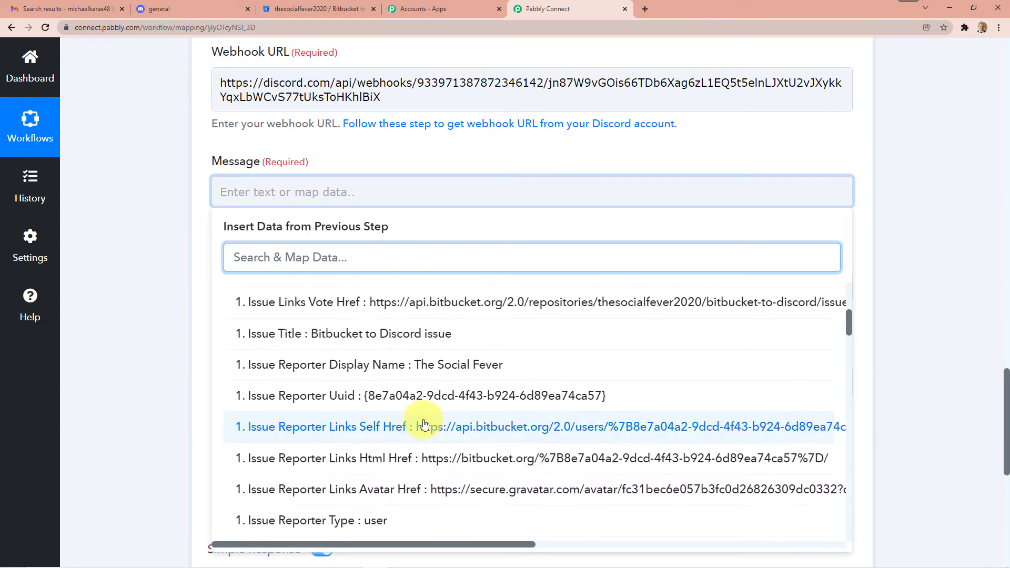
{"action": "scroll", "coordinate": [424, 423], "scroll_direction": "up", "scroll_amount": 3}
{"action": "left_click", "coordinate": [175, 355]}
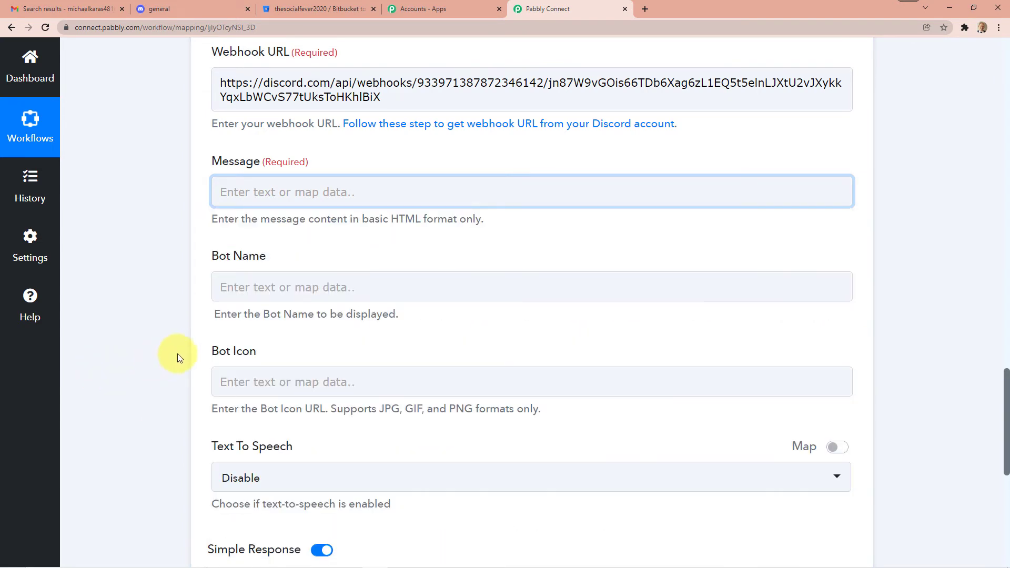
Map Issue Content Raw into the Discord Message field.
{"action": "scroll", "coordinate": [263, 337], "scroll_direction": "up", "scroll_amount": 2}
{"action": "scroll", "coordinate": [266, 321], "scroll_direction": "down", "scroll_amount": 1}
{"action": "left_click", "coordinate": [268, 240]}
{"action": "scroll", "coordinate": [326, 321], "scroll_direction": "down", "scroll_amount": 2}
{"action": "scroll", "coordinate": [453, 376], "scroll_direction": "down", "scroll_amount": 6}
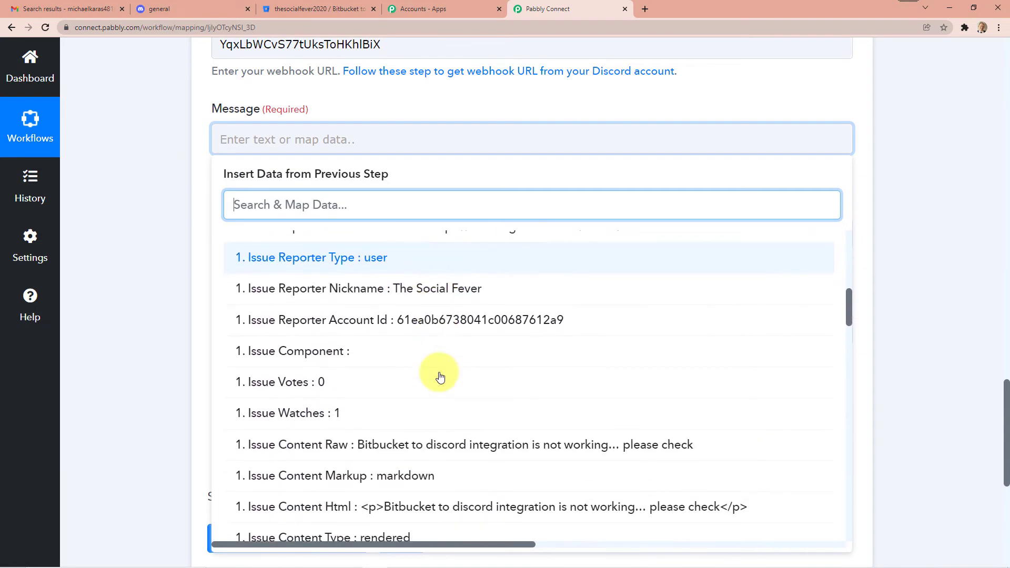
{"action": "scroll", "coordinate": [358, 390], "scroll_direction": "down", "scroll_amount": 1}
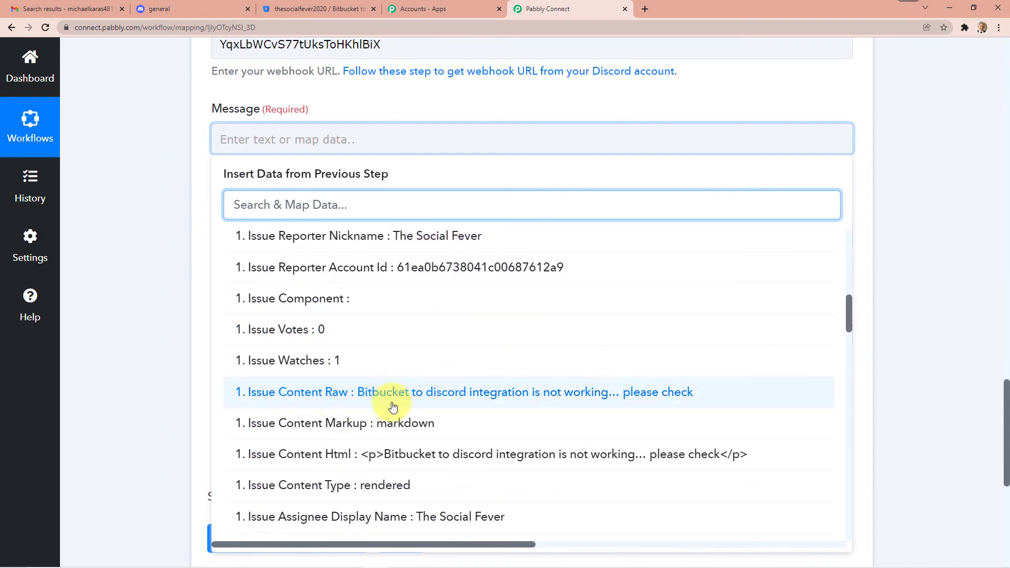
{"action": "left_click", "coordinate": [655, 392]}
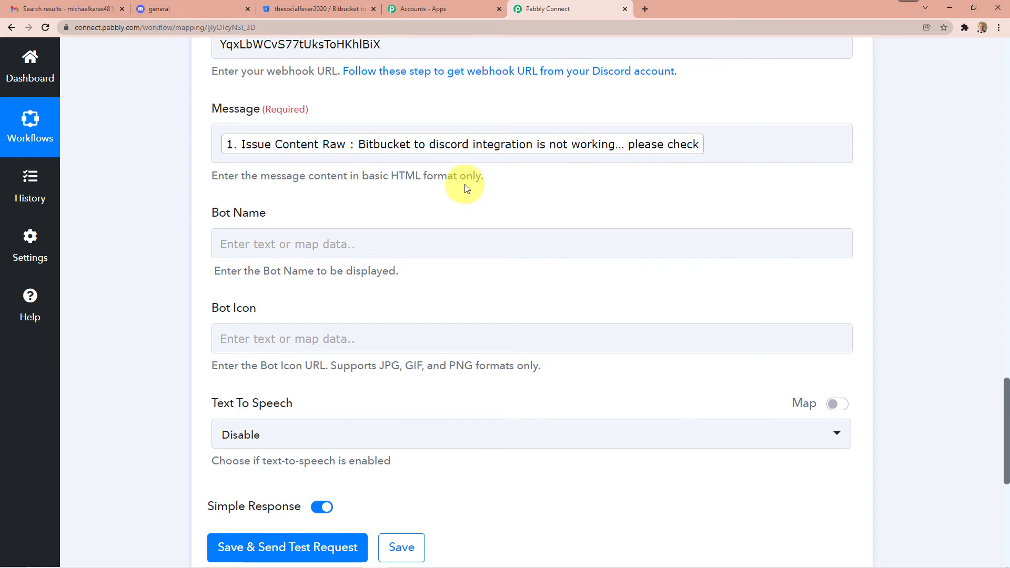
Enter 'Mi' as the Discord action's Bot Name.
{"action": "scroll", "coordinate": [338, 280], "scroll_direction": "up", "scroll_amount": 2}
{"action": "scroll", "coordinate": [332, 254], "scroll_direction": "down", "scroll_amount": 2}
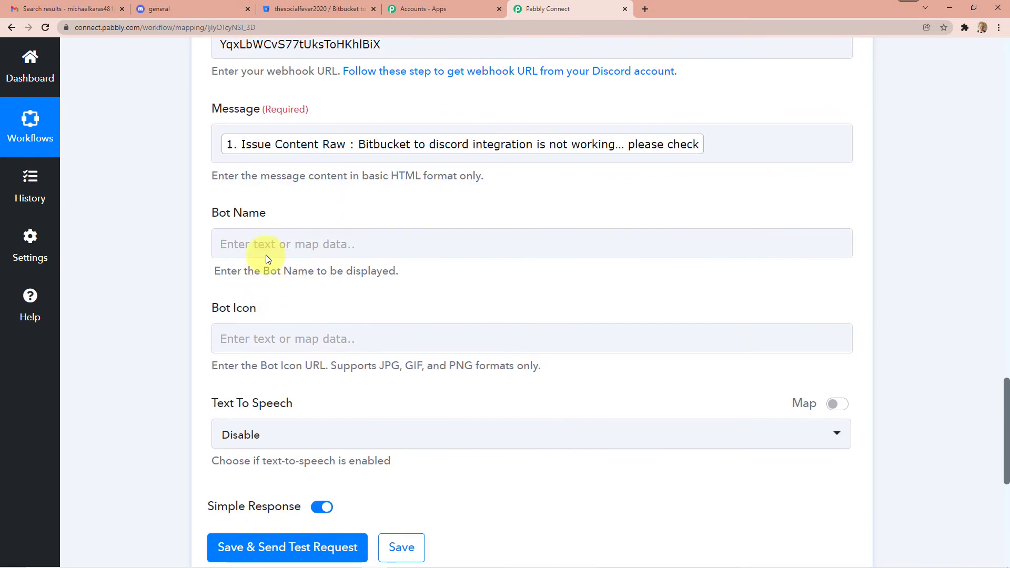
{"action": "scroll", "coordinate": [289, 253], "scroll_direction": "down", "scroll_amount": 1}
{"action": "scroll", "coordinate": [290, 258], "scroll_direction": "up", "scroll_amount": 2}
{"action": "left_click", "coordinate": [285, 284]}
{"action": "scroll", "coordinate": [285, 285], "scroll_direction": "down", "scroll_amount": 1}
{"action": "left_click", "coordinate": [280, 242]}
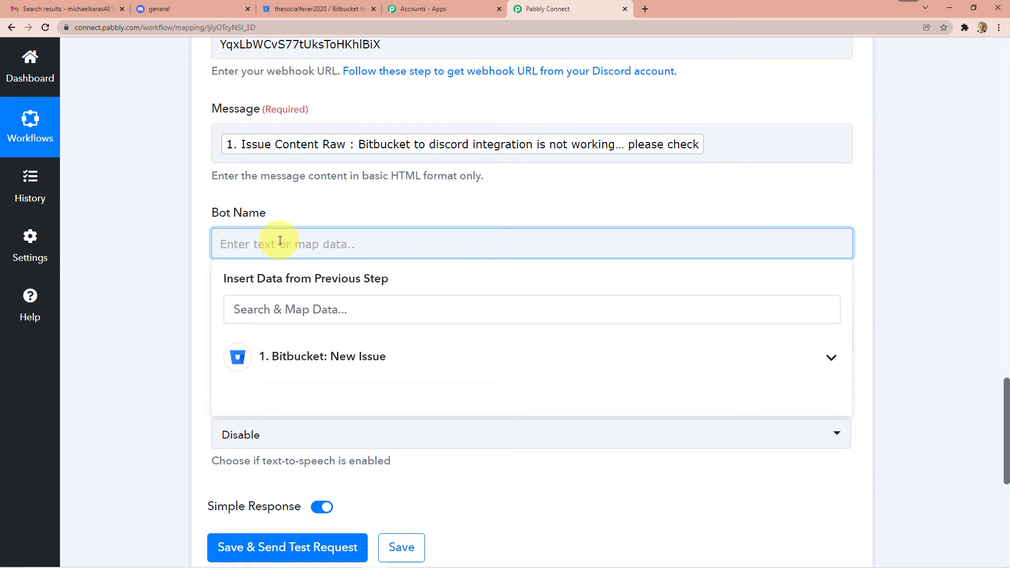
{"action": "type", "text": "Mike's Bot"}
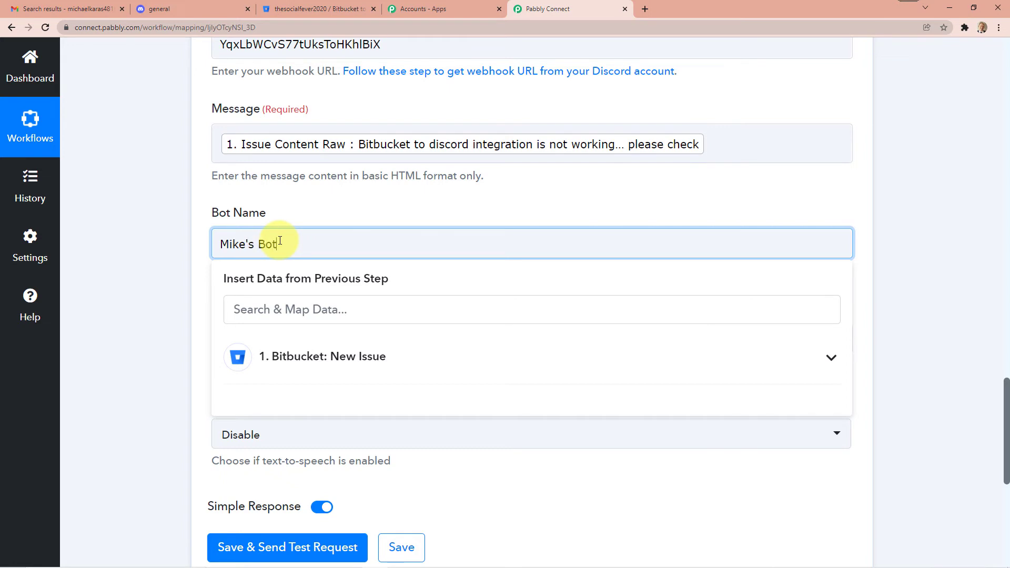
Save the Discord step and send a test request.
{"action": "left_click", "coordinate": [128, 274]}
{"action": "scroll", "coordinate": [235, 304], "scroll_direction": "down", "scroll_amount": 3}
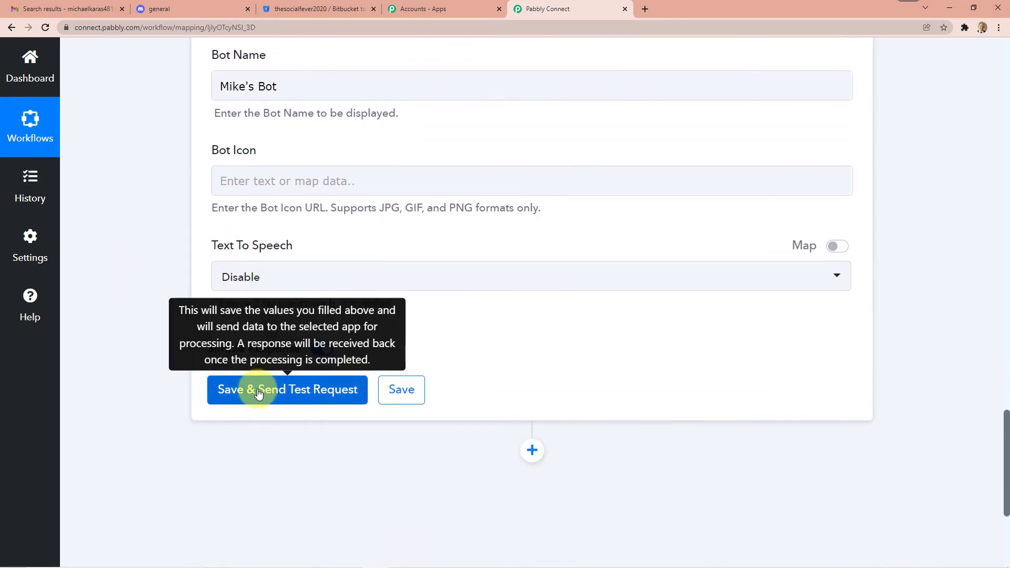
{"action": "left_click", "coordinate": [259, 395]}
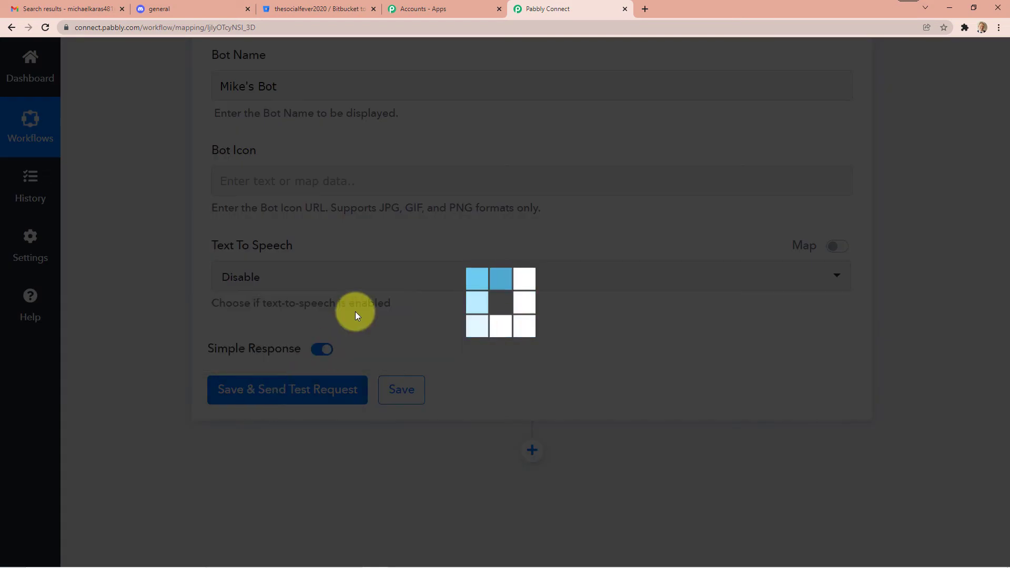
Read the 204 test response, then switch to Discord's webhook settings tab.
{"action": "scroll", "coordinate": [410, 326], "scroll_direction": "down", "scroll_amount": 2}
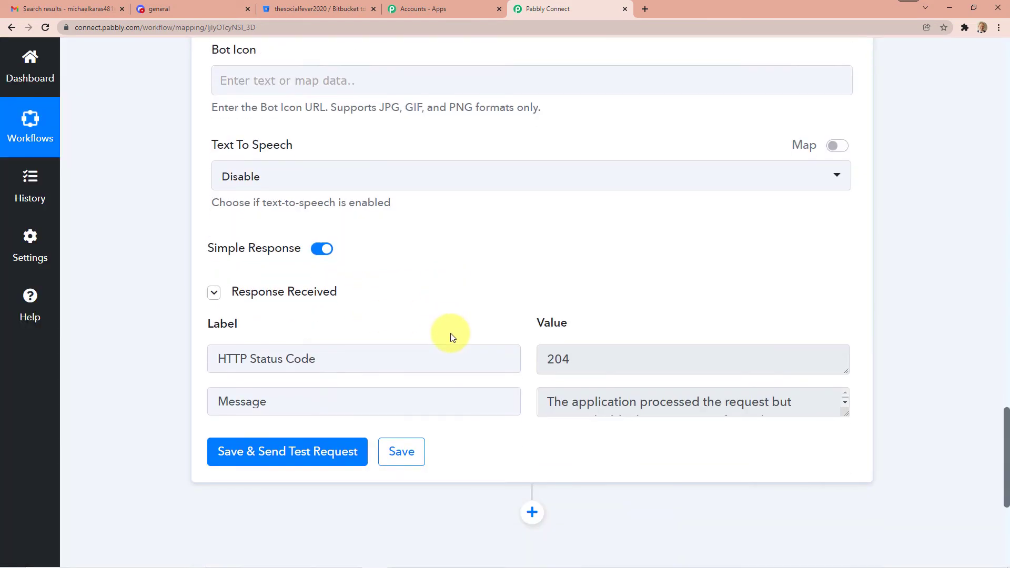
{"action": "left_click_drag", "start_coordinate": [846, 410], "coordinate": [847, 459]}
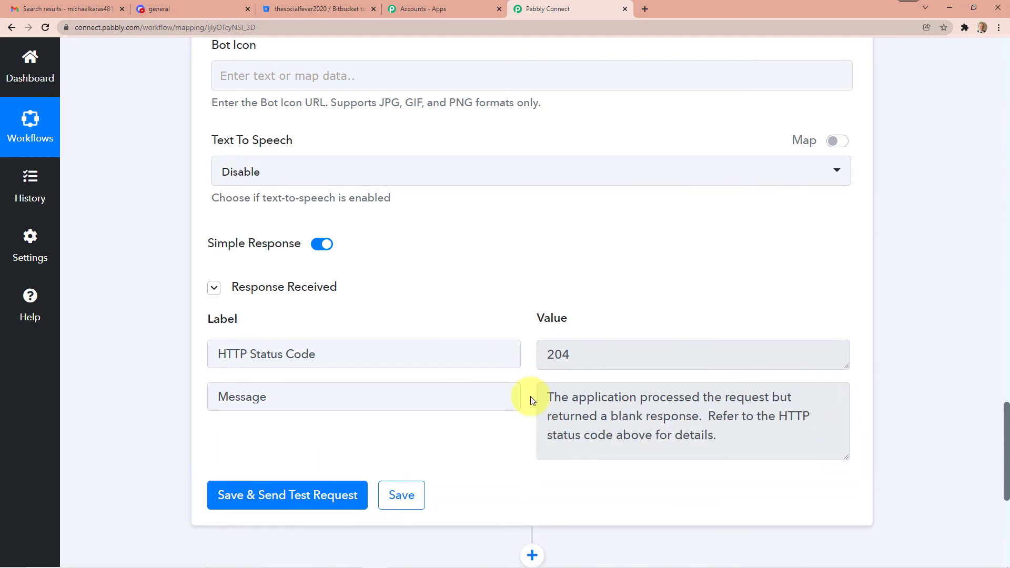
{"action": "left_click", "coordinate": [185, 6]}
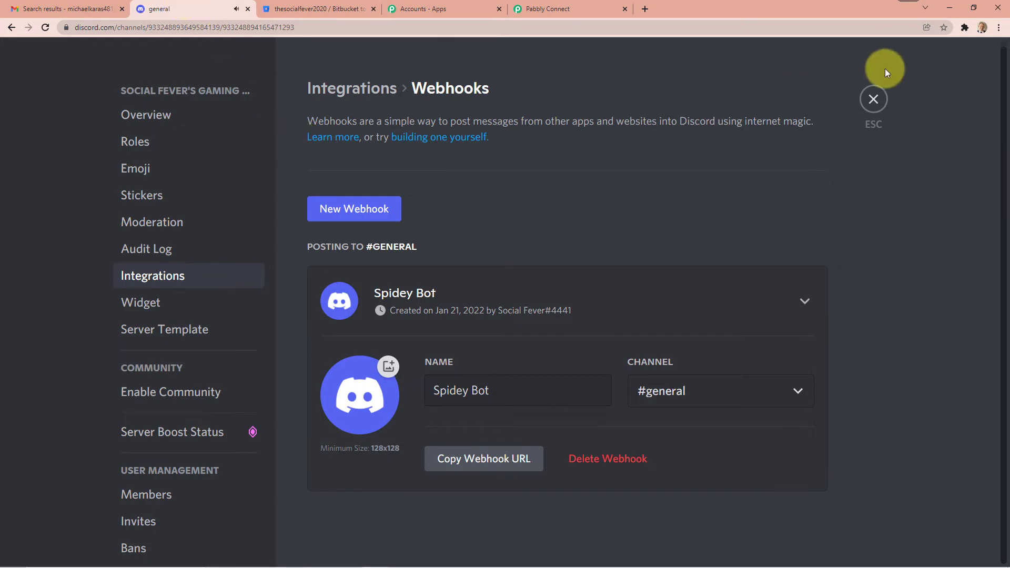
Check the bot's test message in #general, then return via Pabbly to Bitbucket's Issue #1.
{"action": "left_click", "coordinate": [874, 100]}
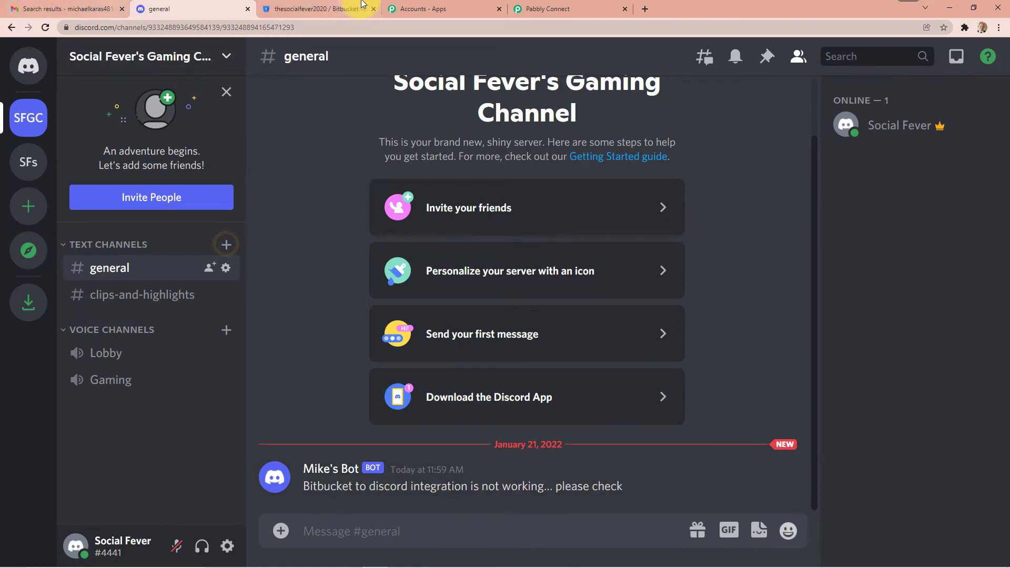
{"action": "left_click", "coordinate": [527, 5]}
{"action": "scroll", "coordinate": [408, 254], "scroll_direction": "up", "scroll_amount": 6}
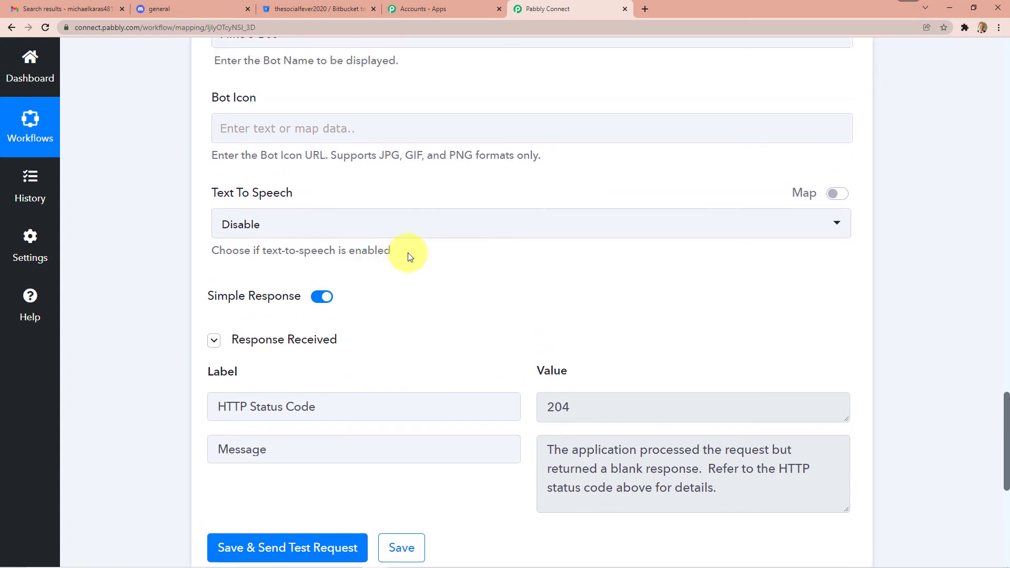
{"action": "scroll", "coordinate": [408, 259], "scroll_direction": "up", "scroll_amount": 6}
{"action": "left_click", "coordinate": [338, 6]}
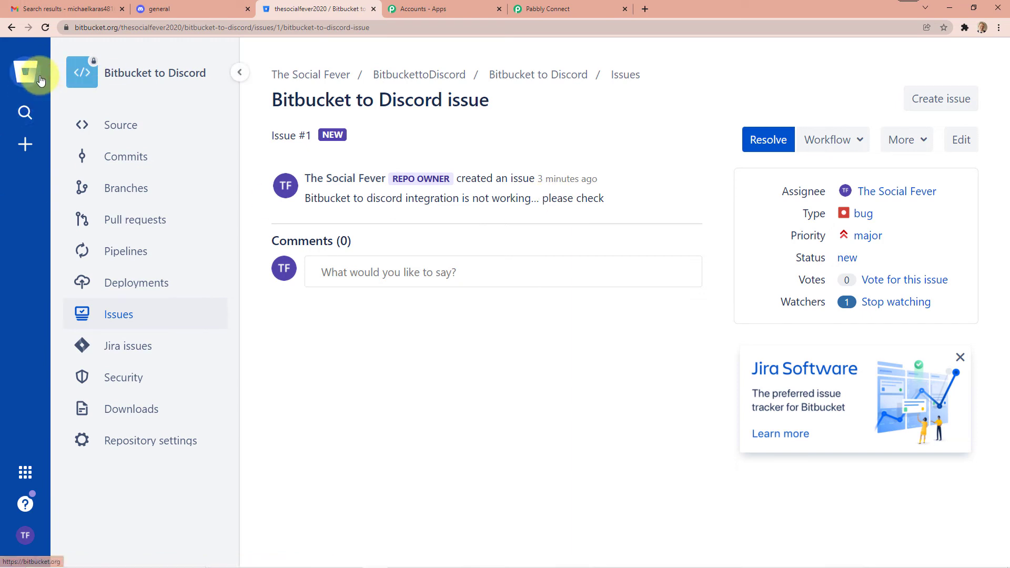
From the dashboard, open the Bitbucket to Discord repository's issues and start Create issue.
{"action": "left_click", "coordinate": [184, 208]}
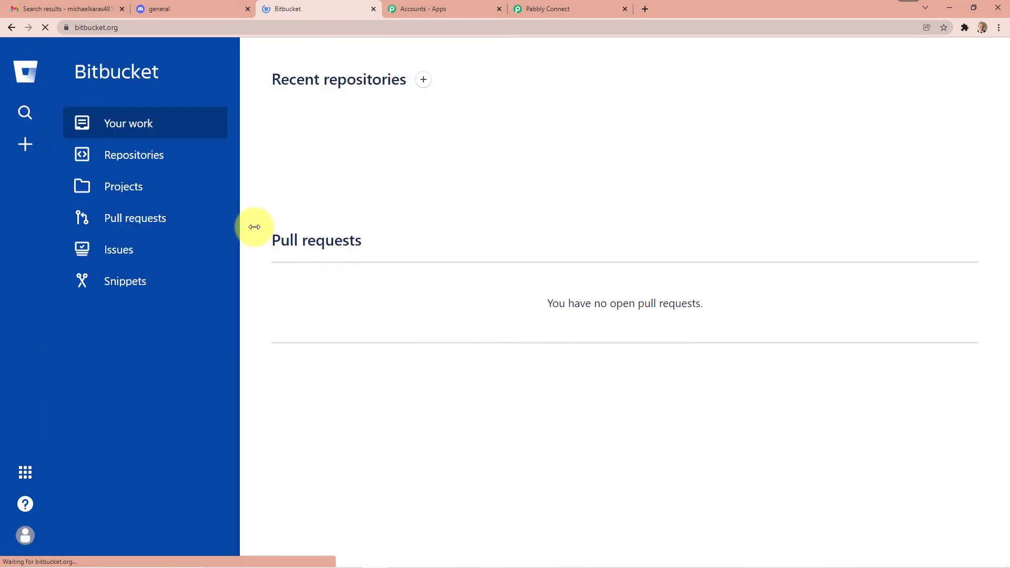
{"action": "left_click", "coordinate": [122, 161]}
{"action": "left_click", "coordinate": [392, 190]}
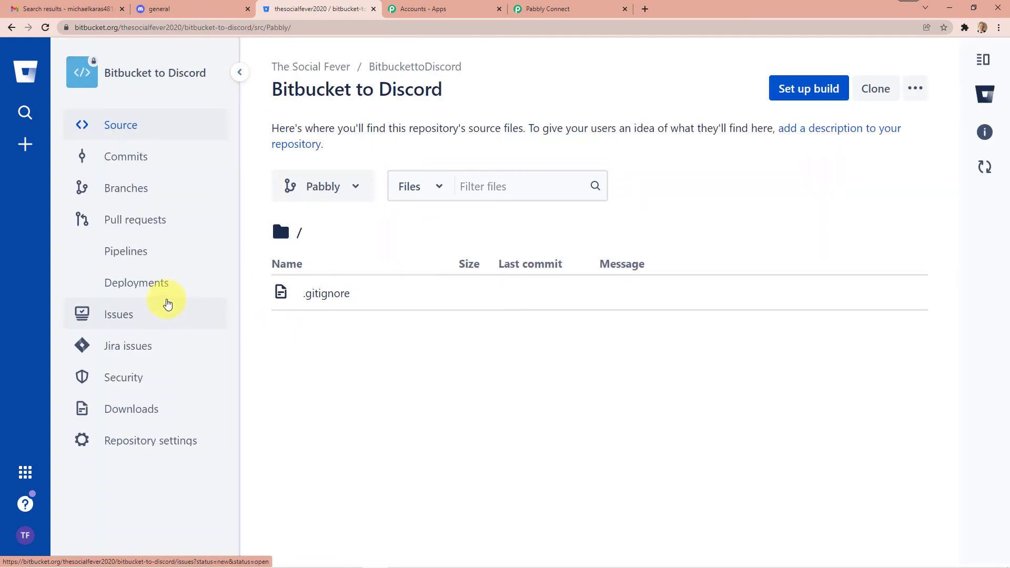
{"action": "left_click", "coordinate": [140, 324]}
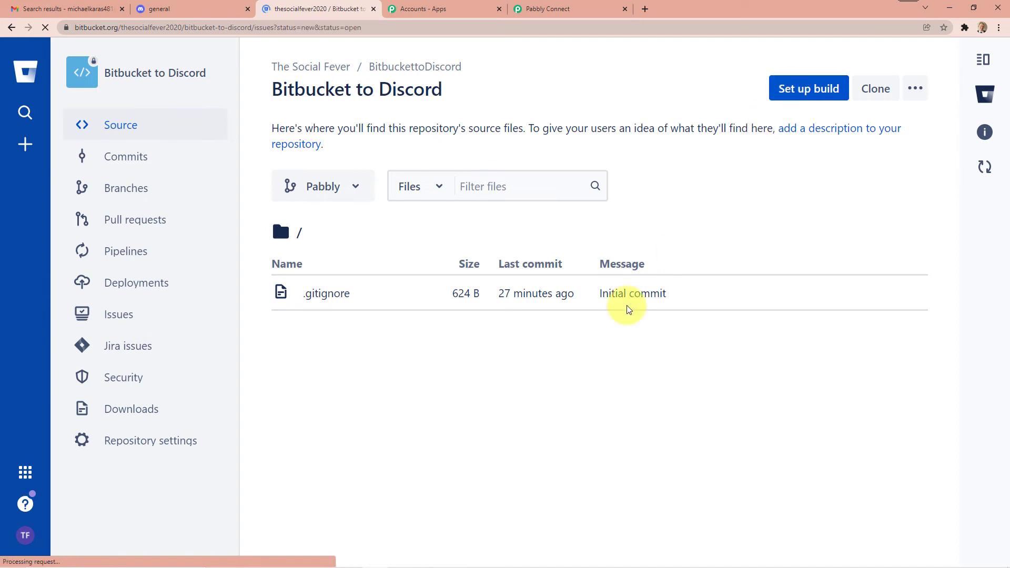
{"action": "left_click", "coordinate": [874, 164]}
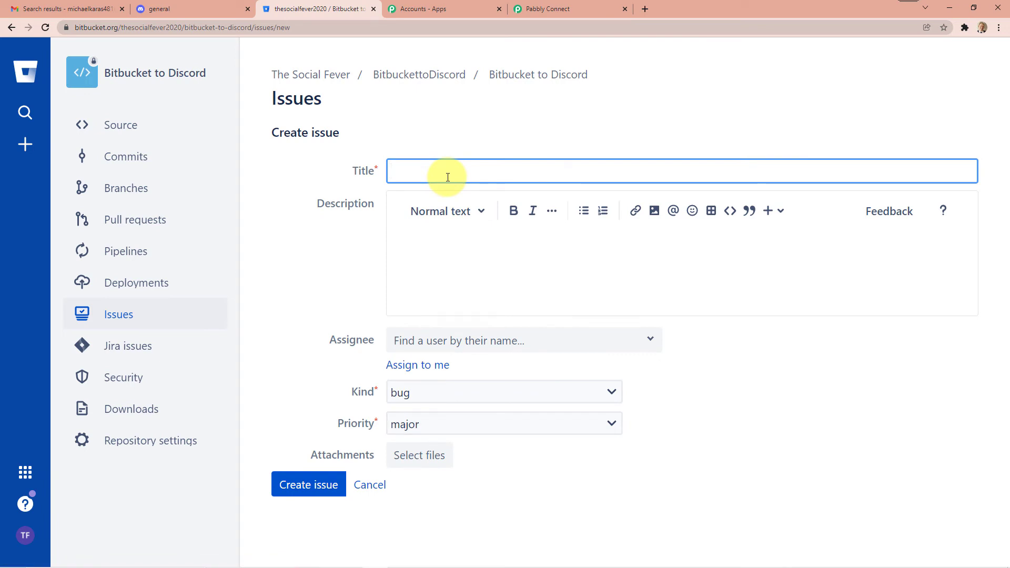
Title the issue 'Bitbucket to Discord trigger issue' and describe the missing create-issue trigger event.
{"action": "type", "text": "Bitbucket"}
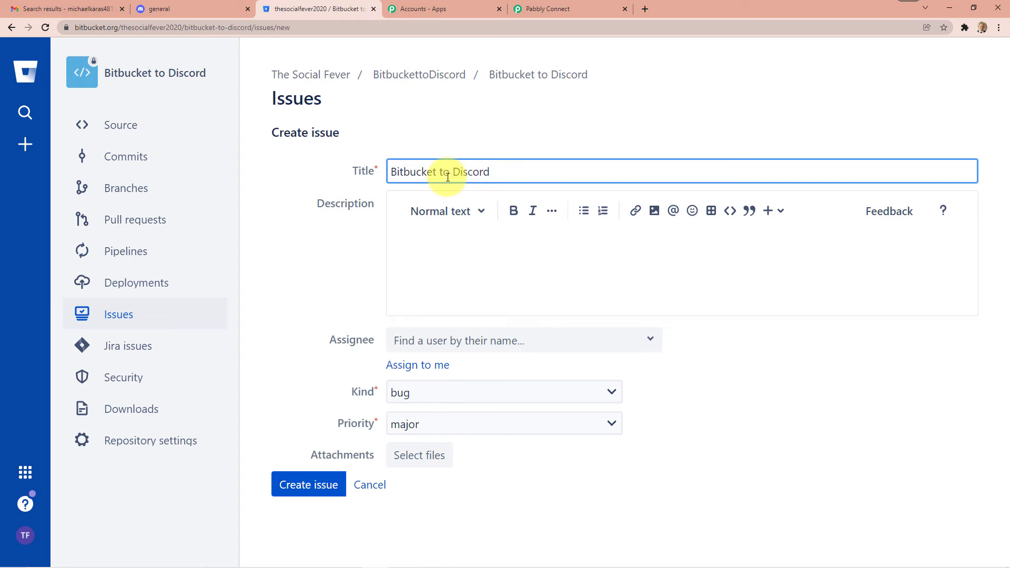
{"action": "type", "text": "to Discord trigger issue"}
{"action": "left_click", "coordinate": [429, 229]}
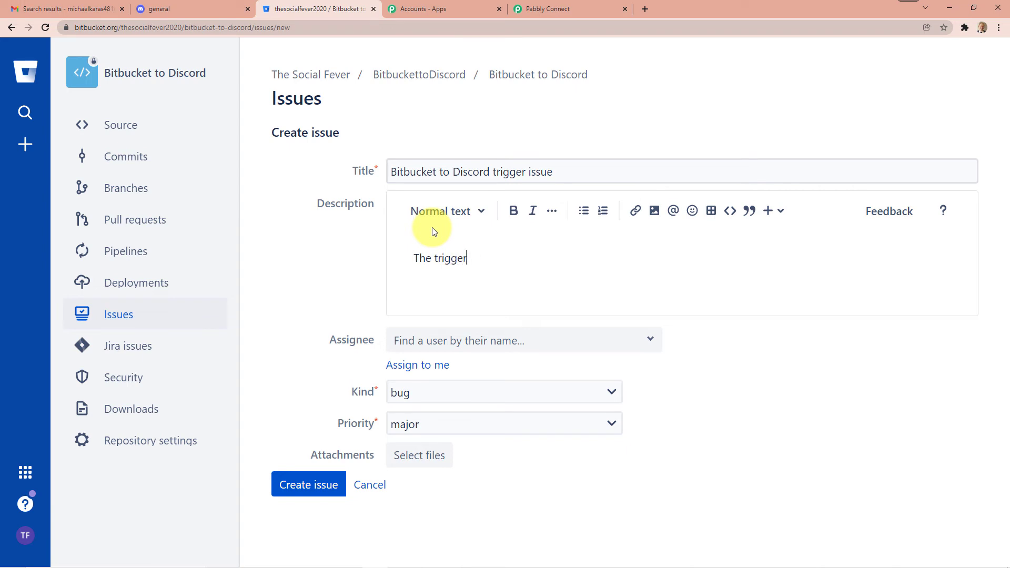
{"action": "type", "text": "The trigger window does not have my even"}
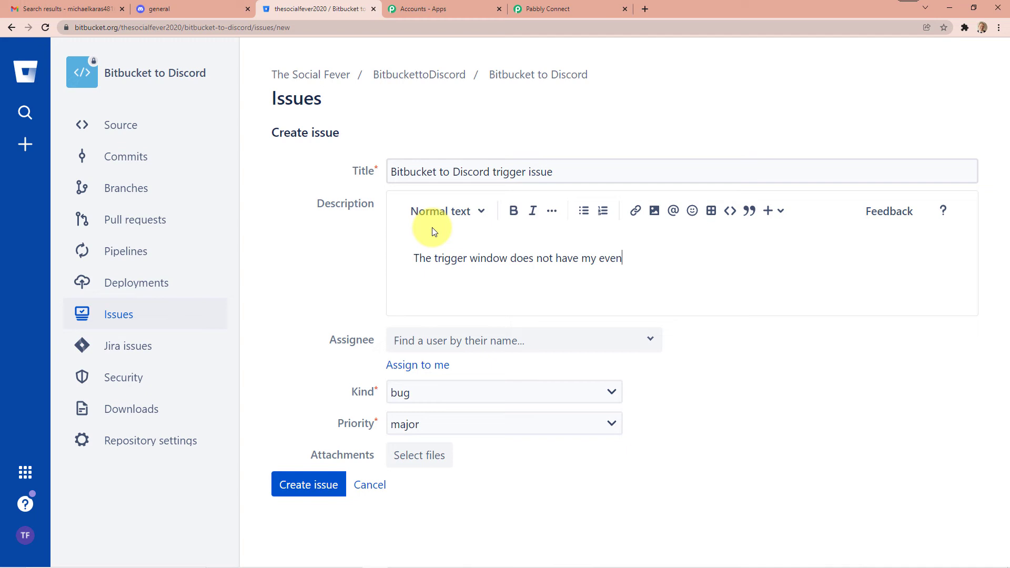
{"action": "key", "text": "BackSpace"}
{"action": "key", "text": "BackSpace"}
{"action": "key", "text": "BackSpace"}
{"action": "key", "text": "BackSpace"}
{"action": "key", "text": "BackSpace"}
{"action": "key", "text": "BackSpace"}
{"action": "key", "text": "BackSpace"}
{"action": "key", "text": "BackSpace"}
{"action": "key", "text": "BackSpace"}
{"action": "key", "text": "BackSpace"}
{"action": "type", "text": "show a"}
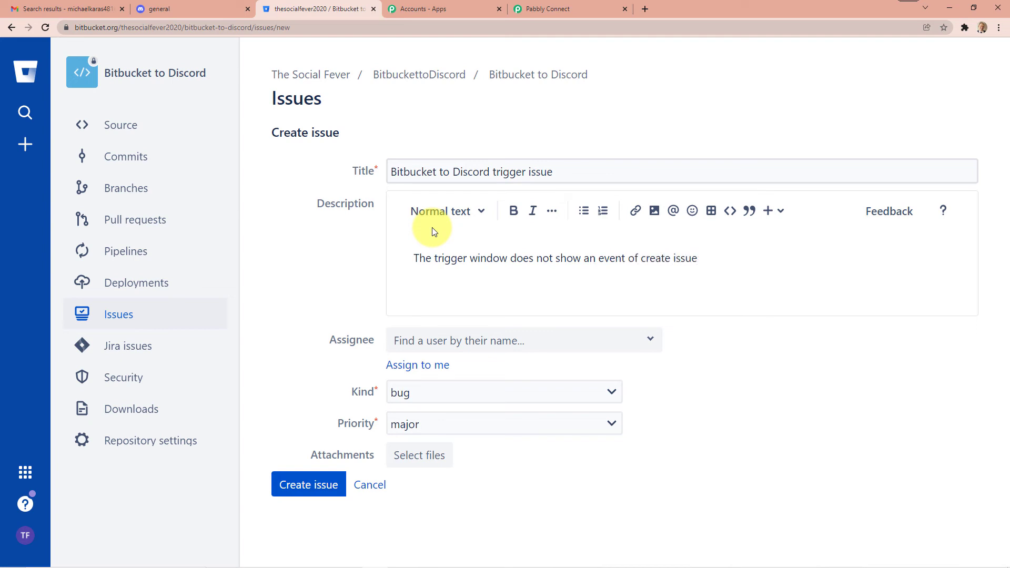
{"action": "type", "text": "solve this ASAP"}
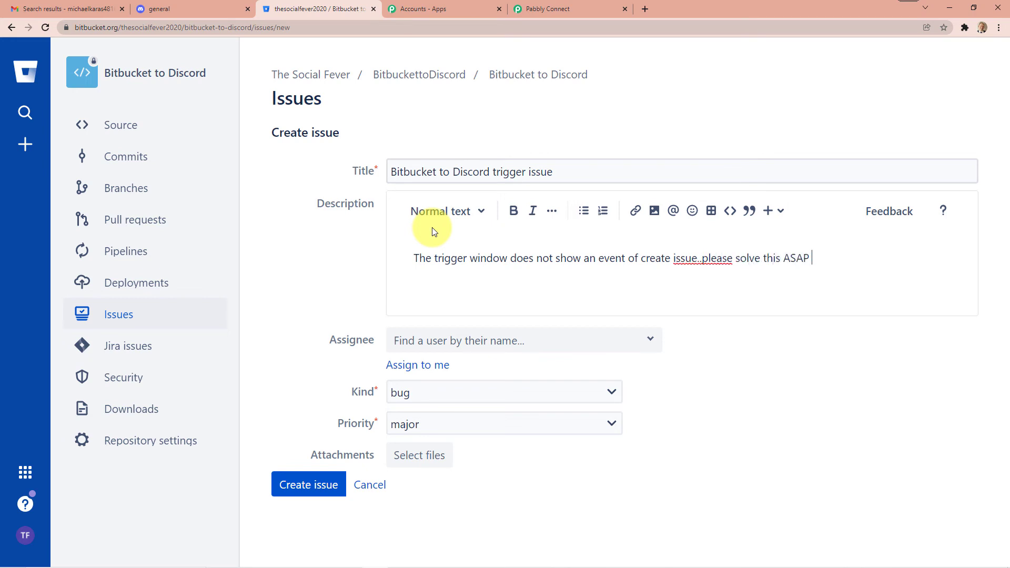
Create the issue assigned to yourself with kind bug and priority major, producing Issue #2.
{"action": "left_click", "coordinate": [447, 365]}
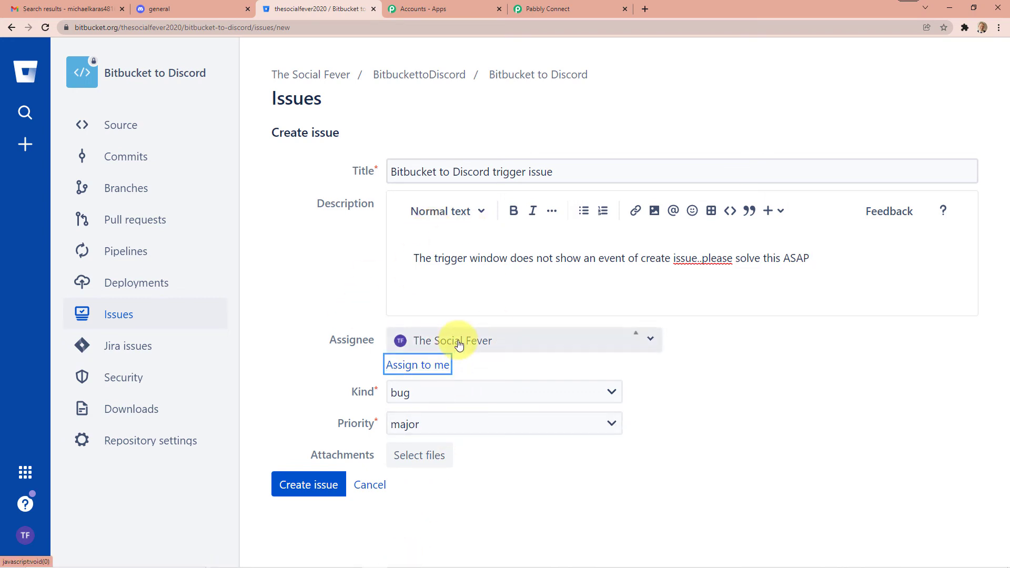
{"action": "left_click", "coordinate": [413, 402]}
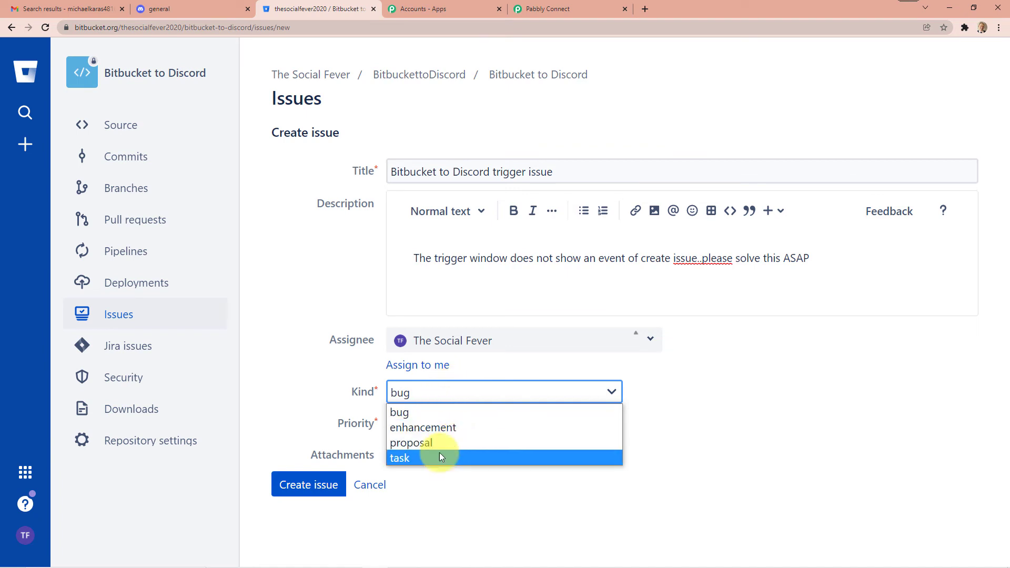
{"action": "left_click", "coordinate": [451, 500]}
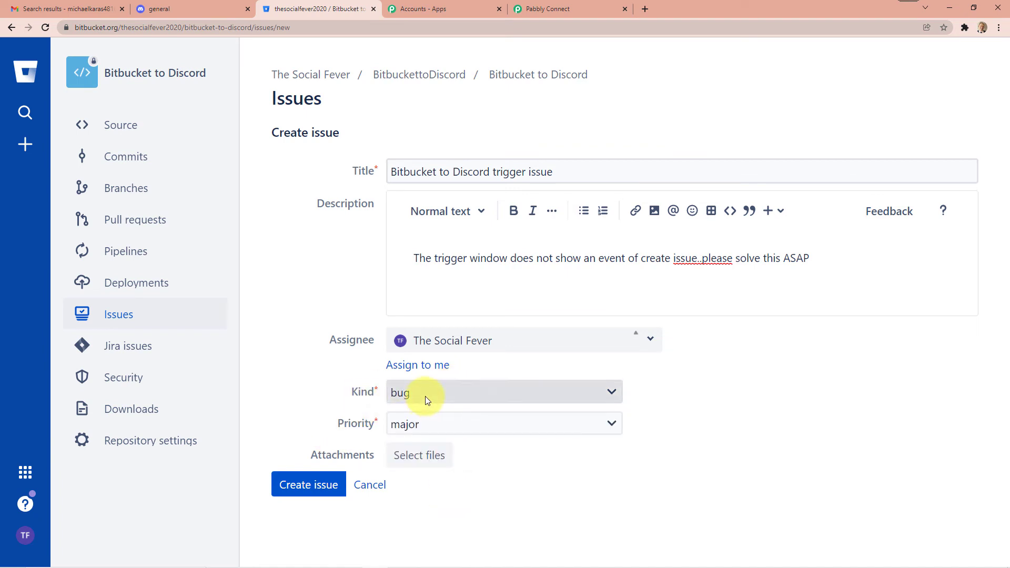
{"action": "left_click", "coordinate": [413, 426]}
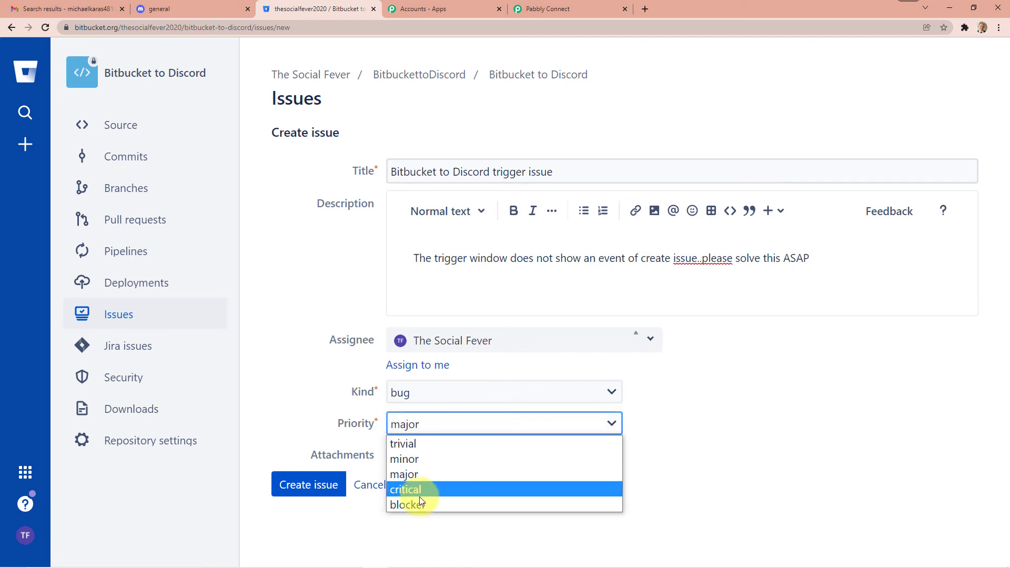
{"action": "left_click", "coordinate": [658, 392]}
{"action": "left_click", "coordinate": [310, 490]}
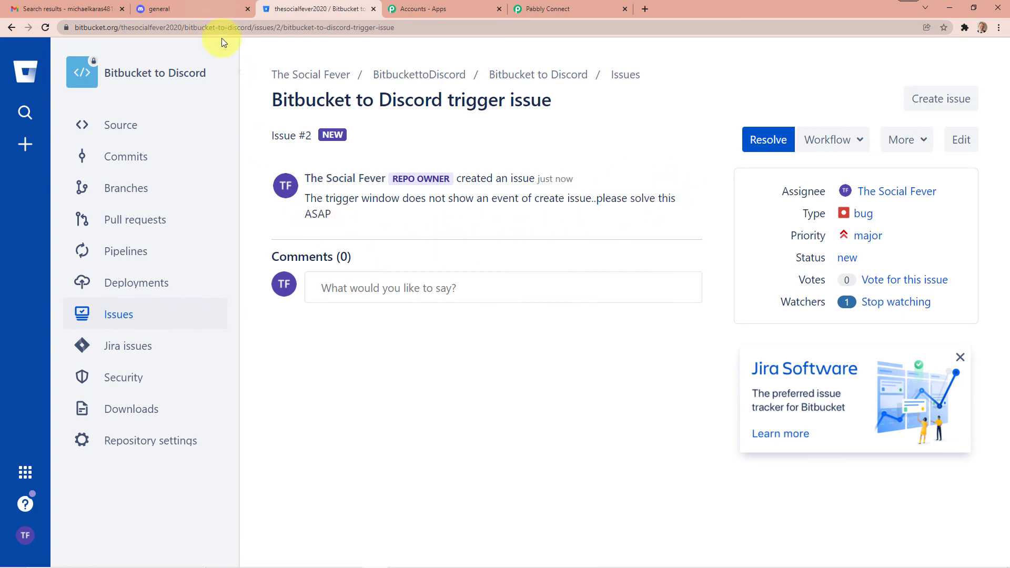
Reload Discord #general to see the bot's new issue message, then go back to Pabbly Connect.
{"action": "left_click", "coordinate": [177, 10]}
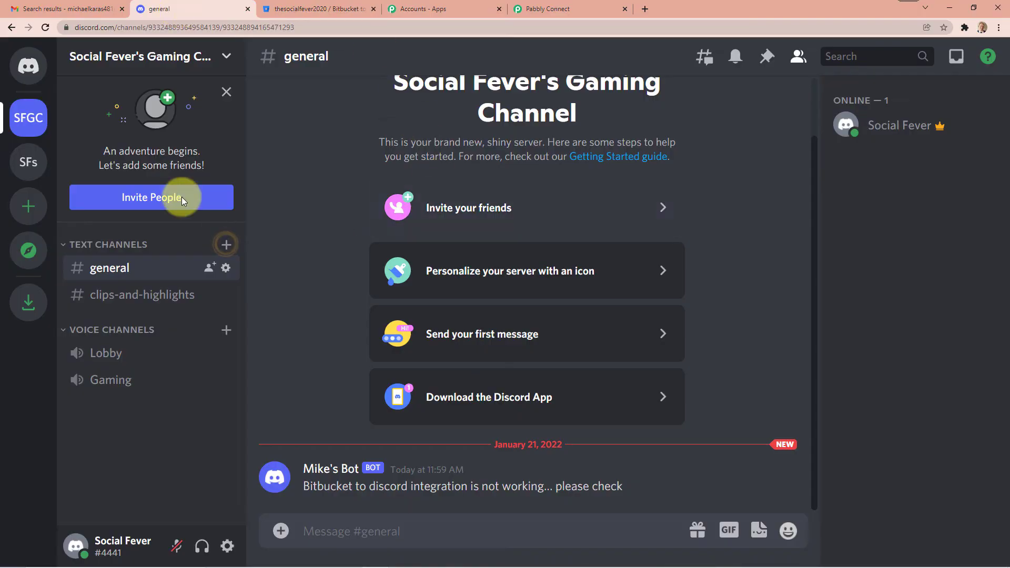
{"action": "left_click", "coordinate": [47, 29]}
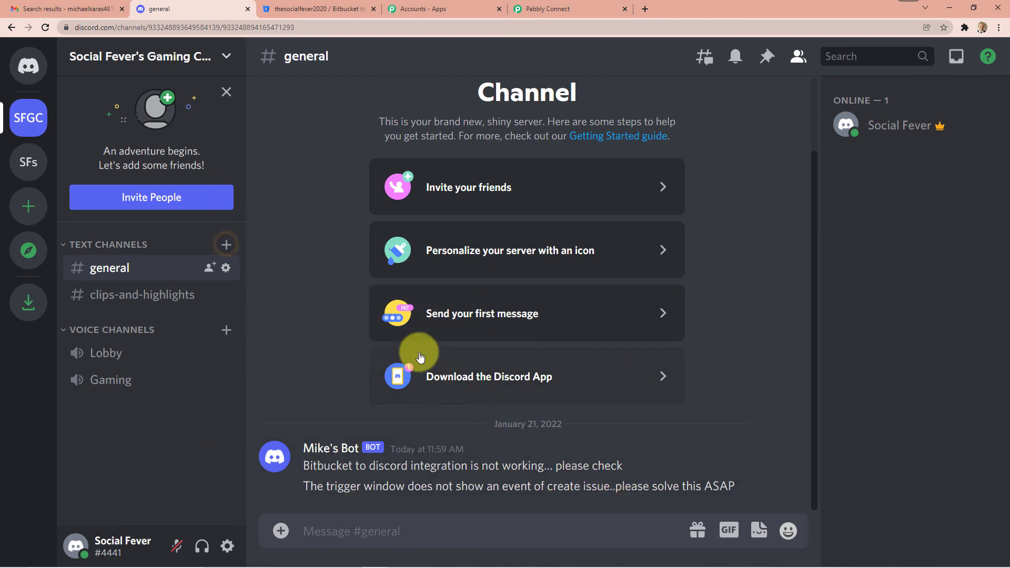
{"action": "left_click", "coordinate": [547, 9]}
Collapse the Discord Send Channel Message action and the Bitbucket New Issue trigger.
{"action": "scroll", "coordinate": [352, 258], "scroll_direction": "up", "scroll_amount": 20}
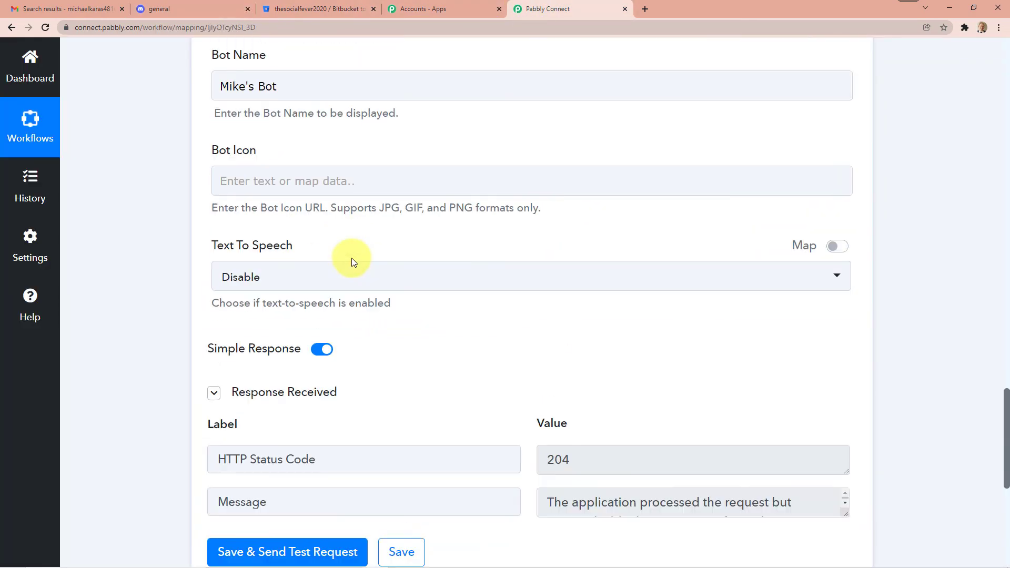
{"action": "scroll", "coordinate": [348, 232], "scroll_direction": "up", "scroll_amount": 15}
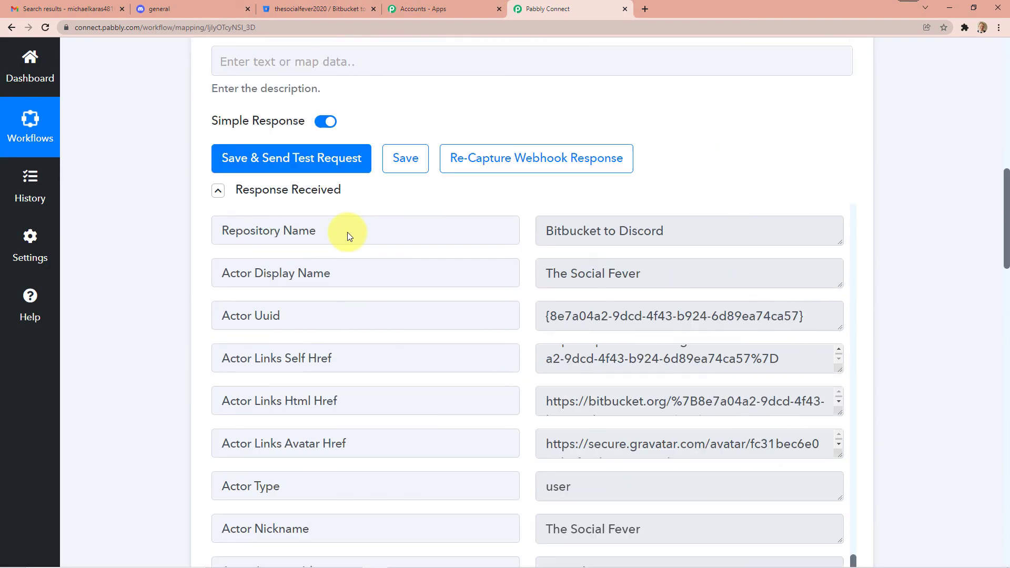
{"action": "scroll", "coordinate": [489, 228], "scroll_direction": "down", "scroll_amount": 20}
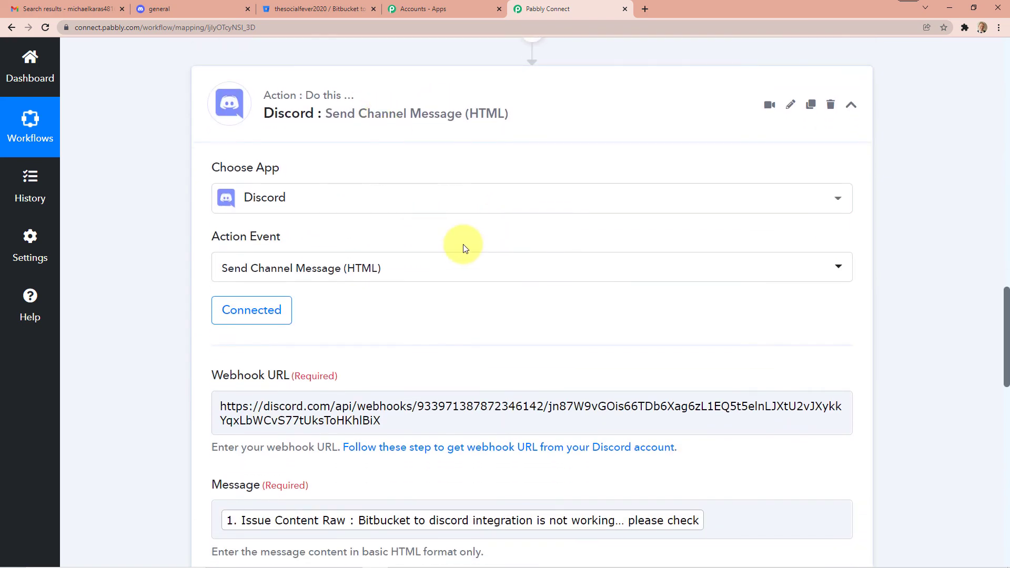
{"action": "scroll", "coordinate": [463, 244], "scroll_direction": "up", "scroll_amount": 4}
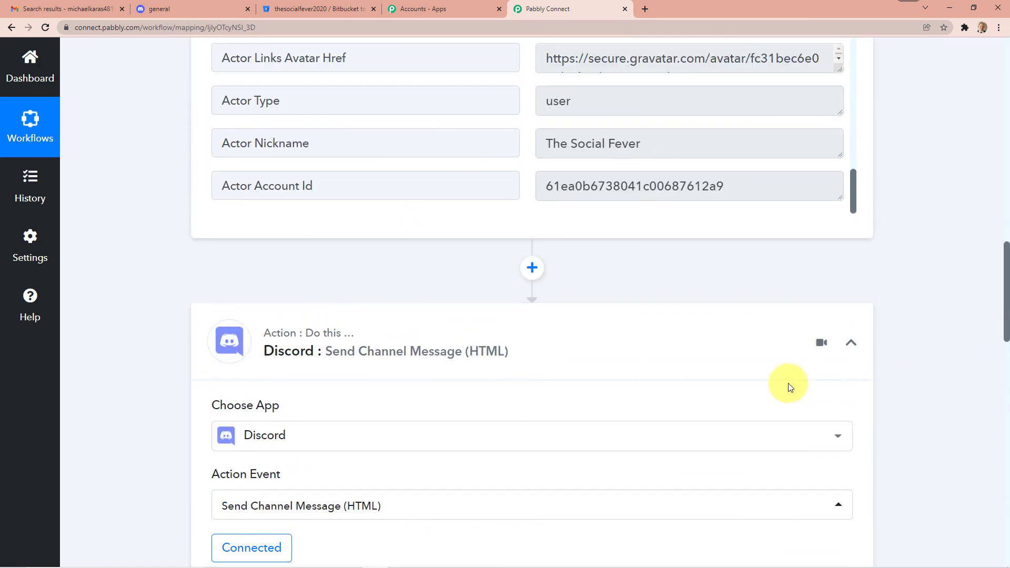
{"action": "left_click", "coordinate": [574, 353]}
{"action": "scroll", "coordinate": [574, 353], "scroll_direction": "up", "scroll_amount": 14}
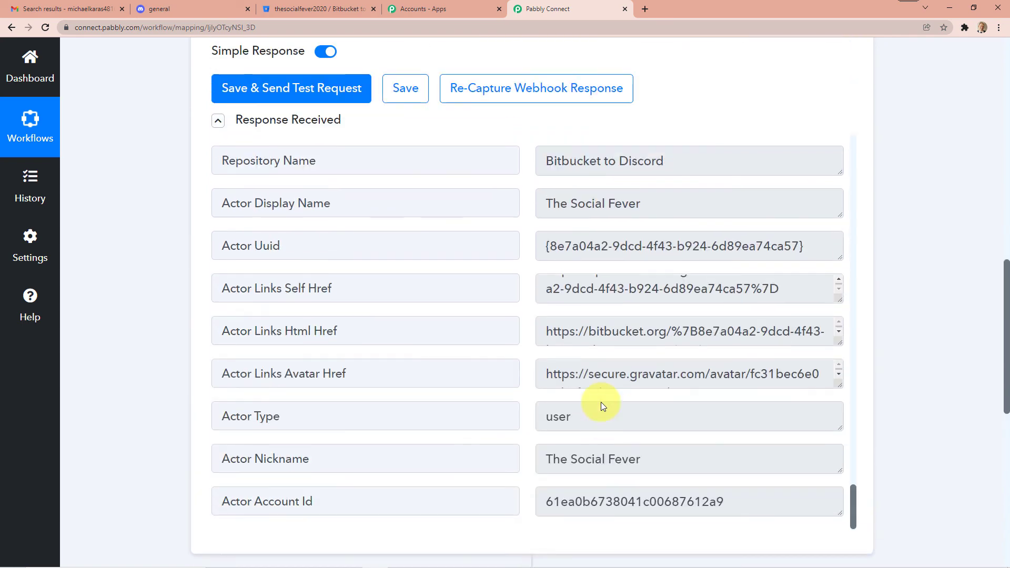
{"action": "scroll", "coordinate": [515, 227], "scroll_direction": "up", "scroll_amount": 6}
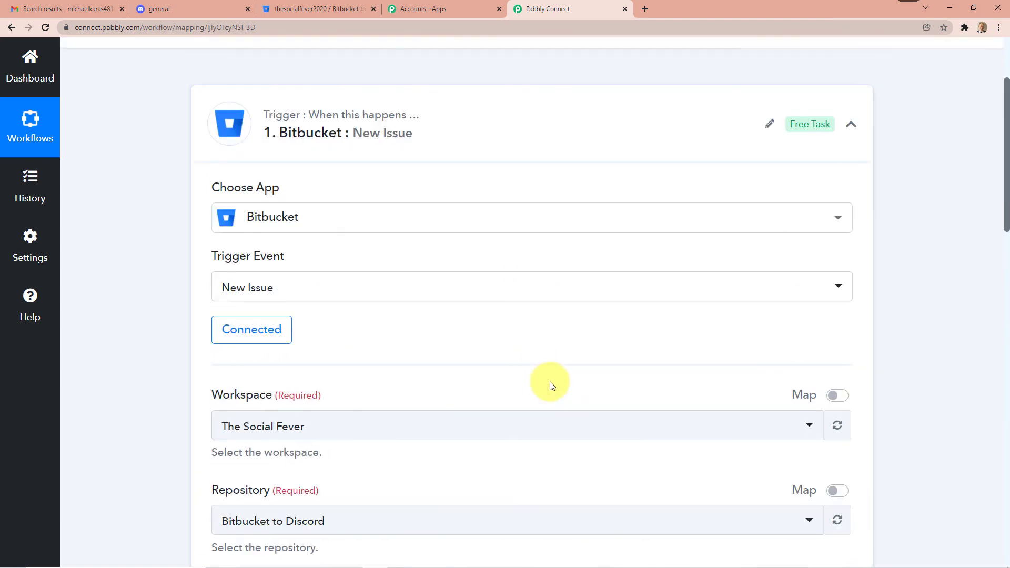
{"action": "left_click", "coordinate": [515, 239]}
{"action": "scroll", "coordinate": [606, 283], "scroll_direction": "down", "scroll_amount": 2}
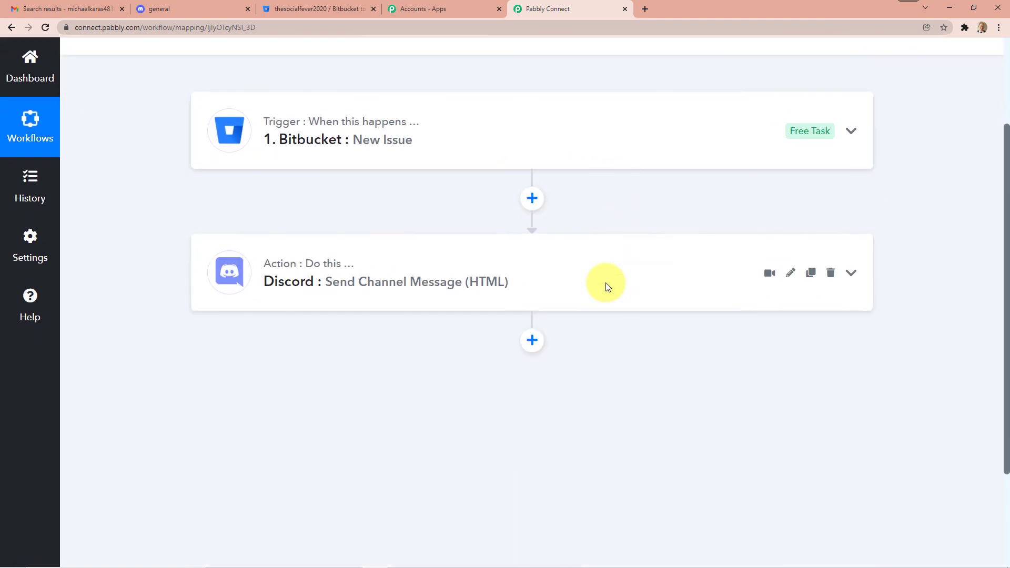